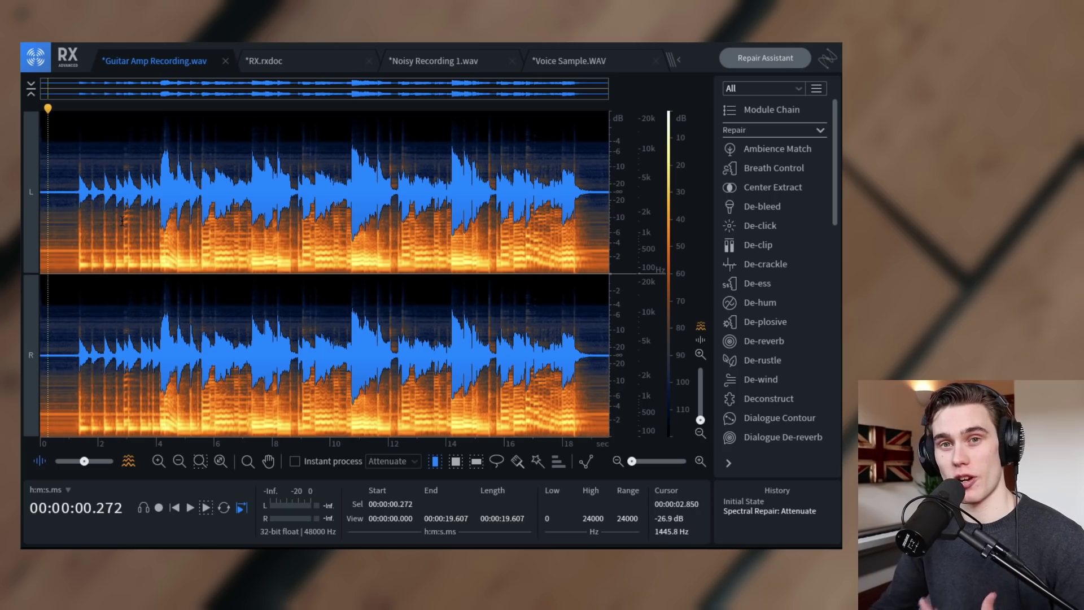
- Look through the open files RX.rxdoc, Noisy Recording 1.wav and Voice Sample.WAV, returning to Guitar Amp Recording.wav
{"action": "left_click", "coordinate": [293, 59]}
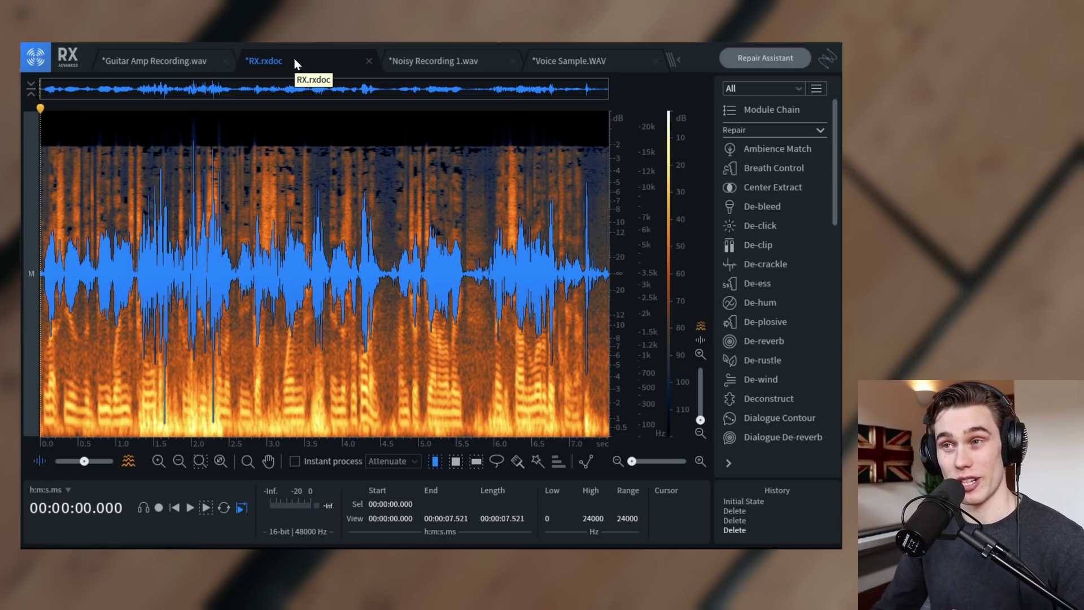
{"action": "left_click", "coordinate": [429, 60]}
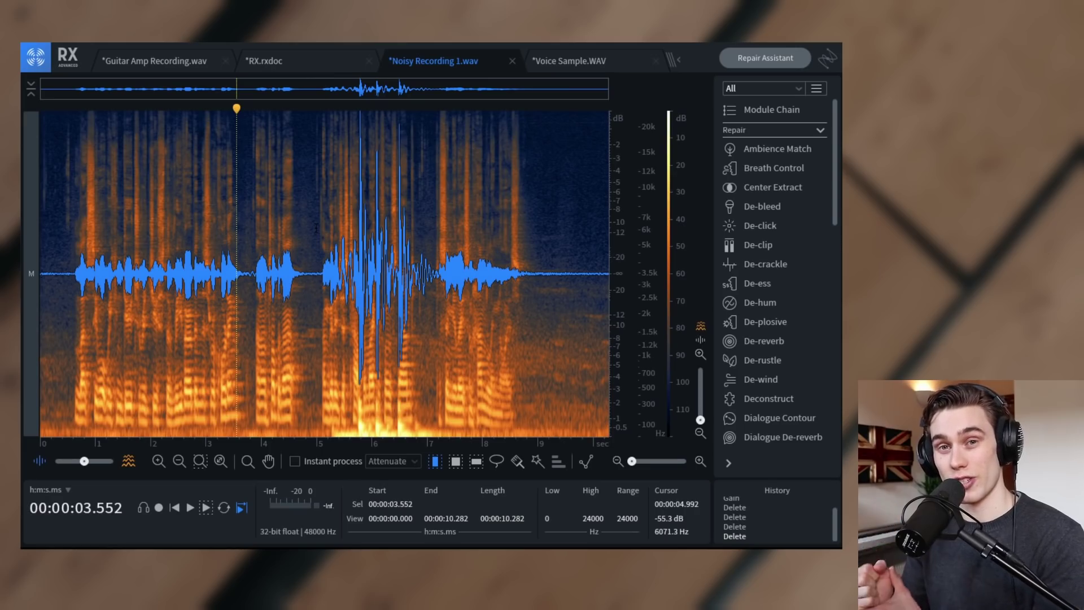
{"action": "left_click", "coordinate": [598, 65]}
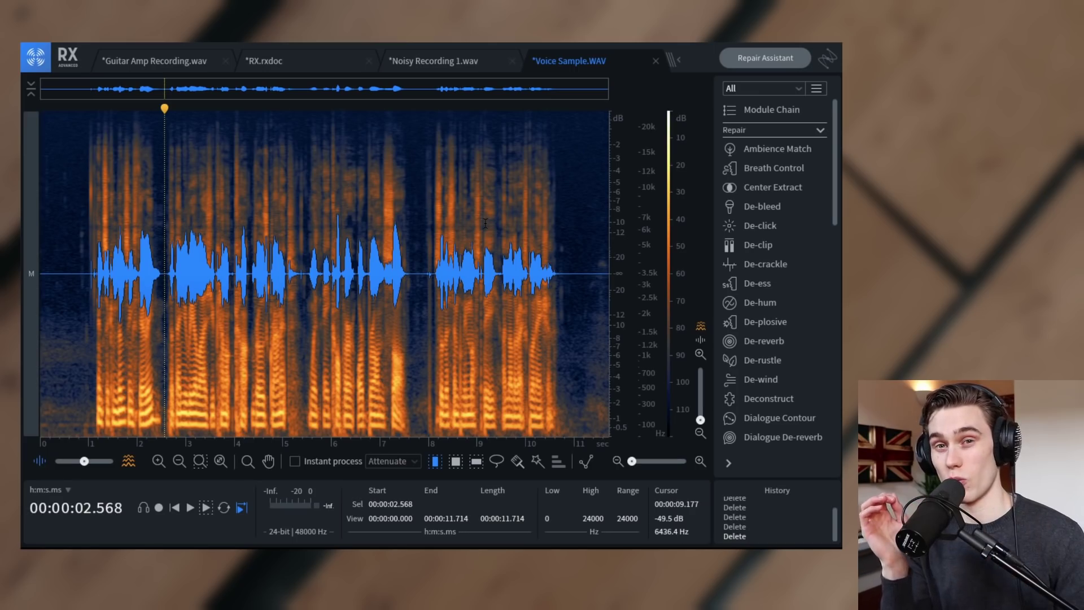
{"action": "key", "text": "ctrl+Tab"}
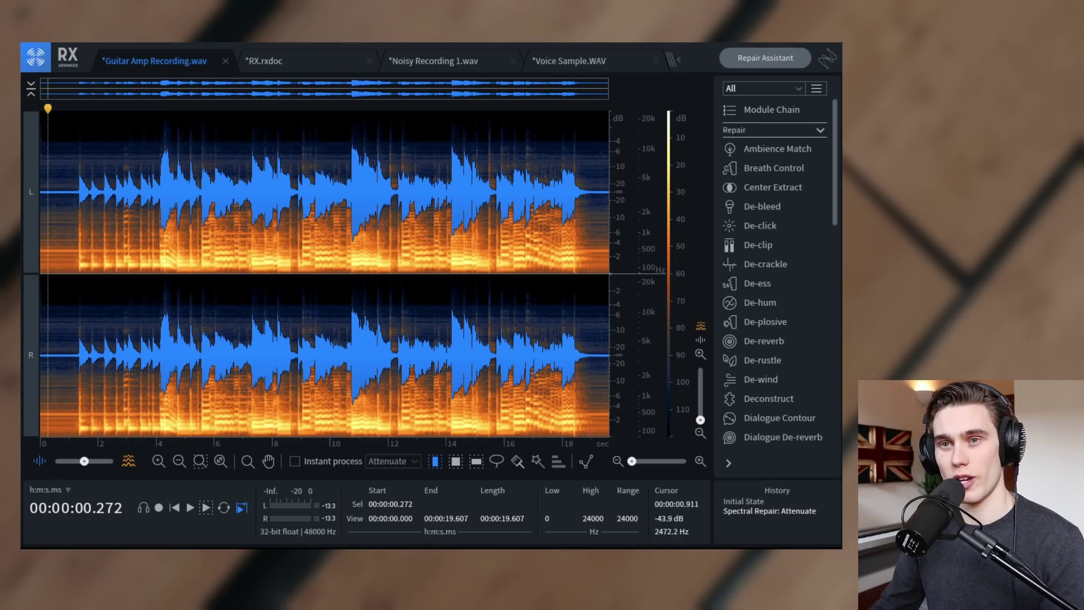
- Briefly show RX.rxdoc, go back to Guitar Amp Recording.wav and scroll the module list
{"action": "left_click", "coordinate": [301, 60]}
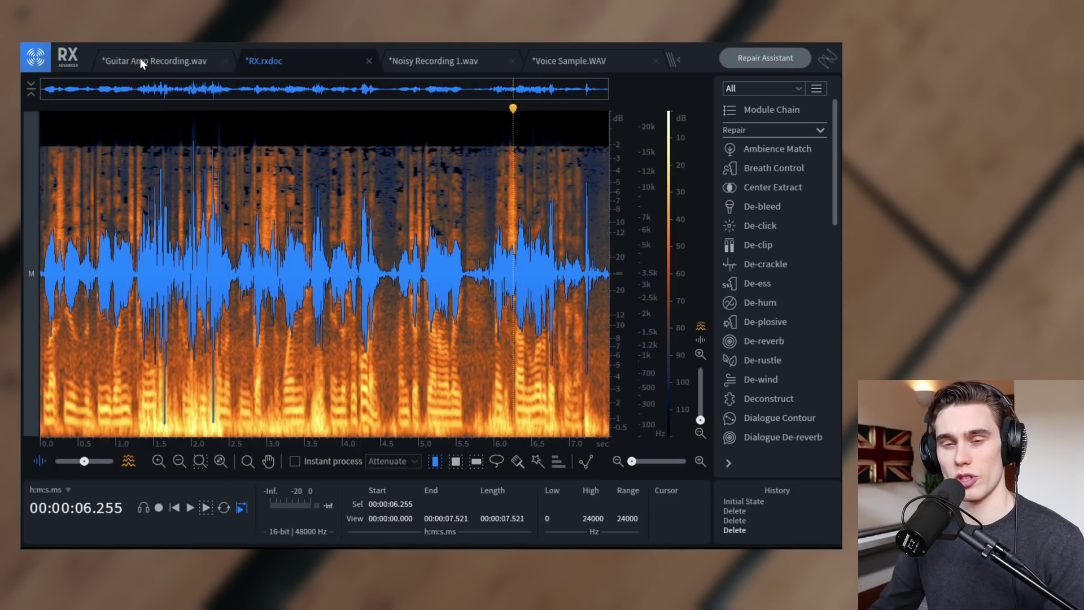
{"action": "left_click", "coordinate": [140, 59]}
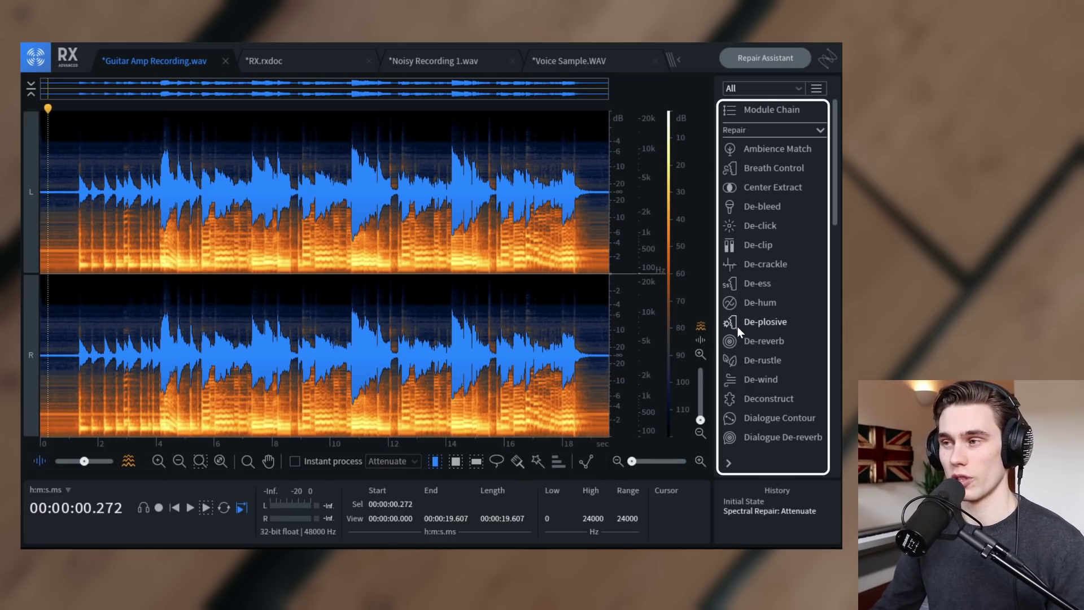
{"action": "mouse_move", "coordinate": [835, 152]}
{"action": "left_mouse_down"}
{"action": "mouse_move", "coordinate": [833, 192]}
{"action": "mouse_move", "coordinate": [836, 149]}
{"action": "left_mouse_up"}
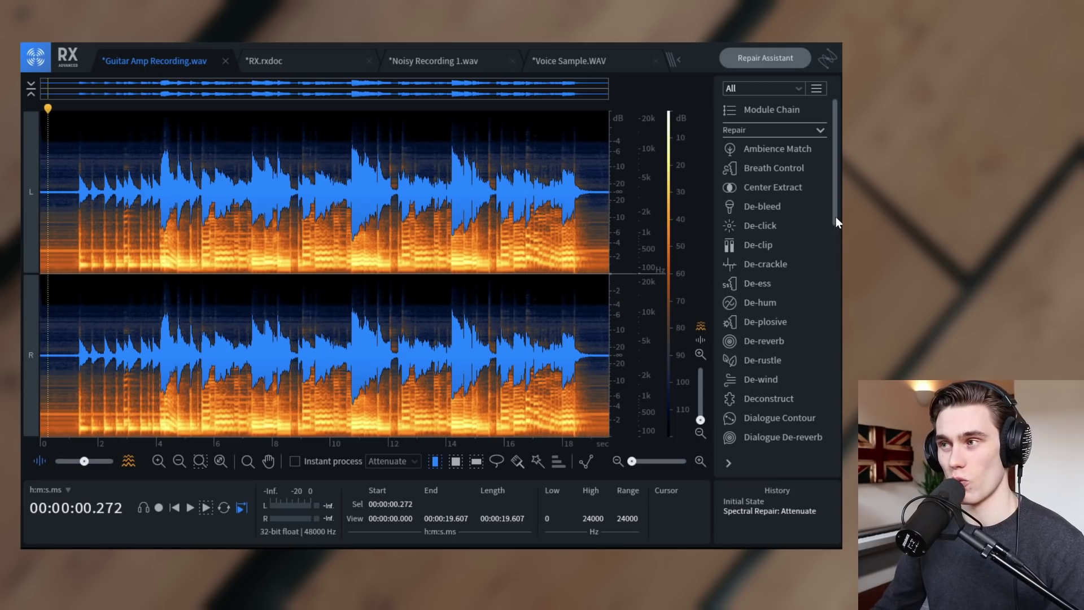
{"action": "left_click_drag", "start_coordinate": [835, 218], "coordinate": [828, 375]}
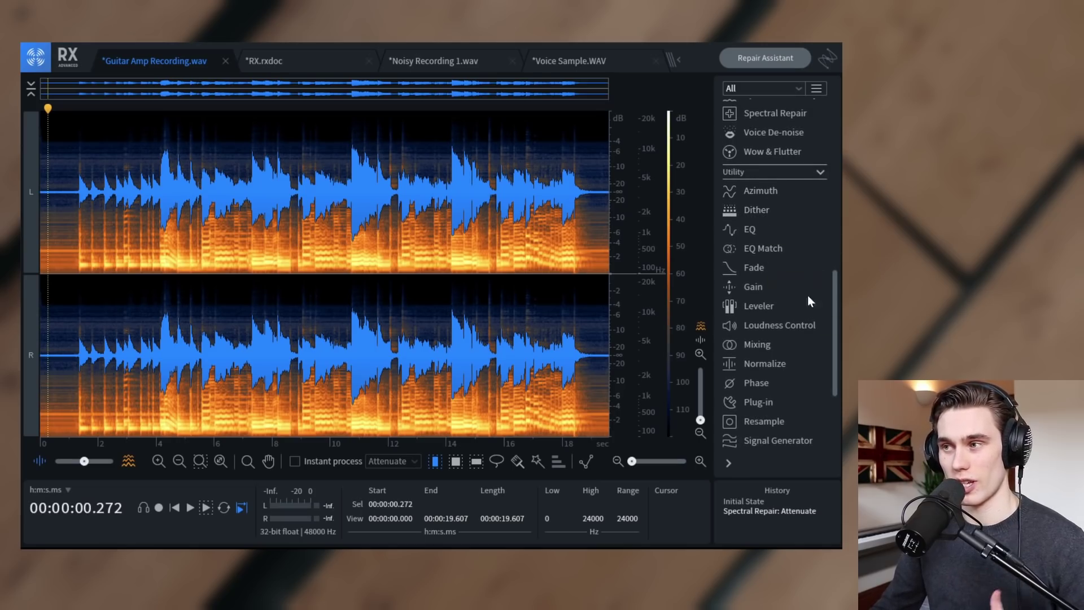
{"action": "left_click_drag", "start_coordinate": [834, 334], "coordinate": [760, 216]}
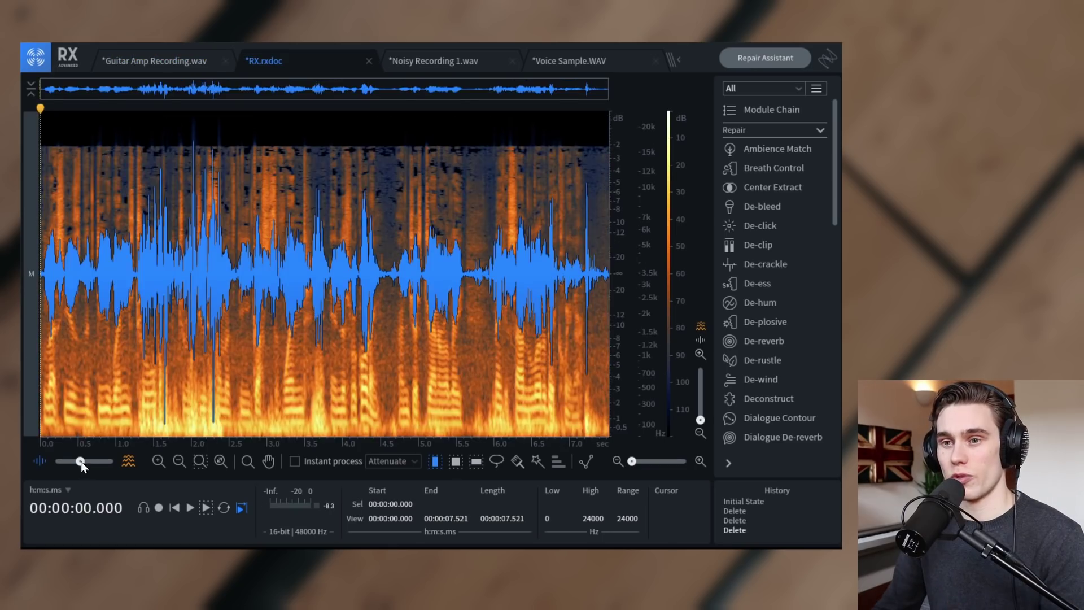
- Blend the display to waveform-only, zoom in and out, end on spectrogram-only, then return to Guitar Amp Recording.wav
{"action": "left_click_drag", "start_coordinate": [81, 462], "coordinate": [54, 461]}
{"action": "left_click", "coordinate": [125, 463]}
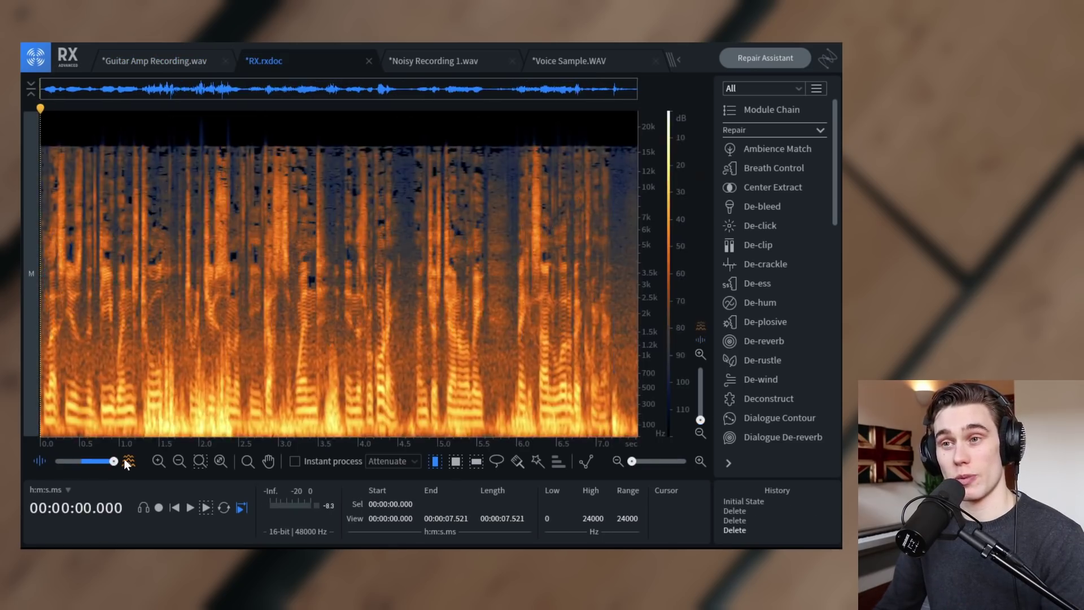
{"action": "left_click_drag", "start_coordinate": [113, 461], "coordinate": [55, 461]}
{"action": "scroll", "coordinate": [146, 271], "scroll_direction": "up", "scroll_amount": 10}
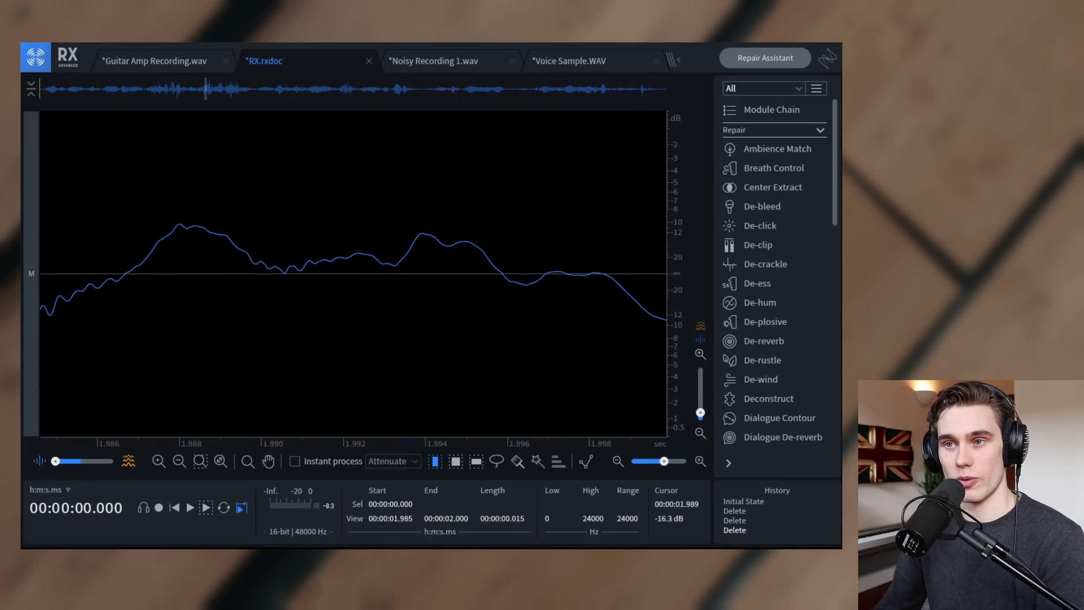
{"action": "scroll", "coordinate": [353, 271], "scroll_direction": "down", "scroll_amount": 10}
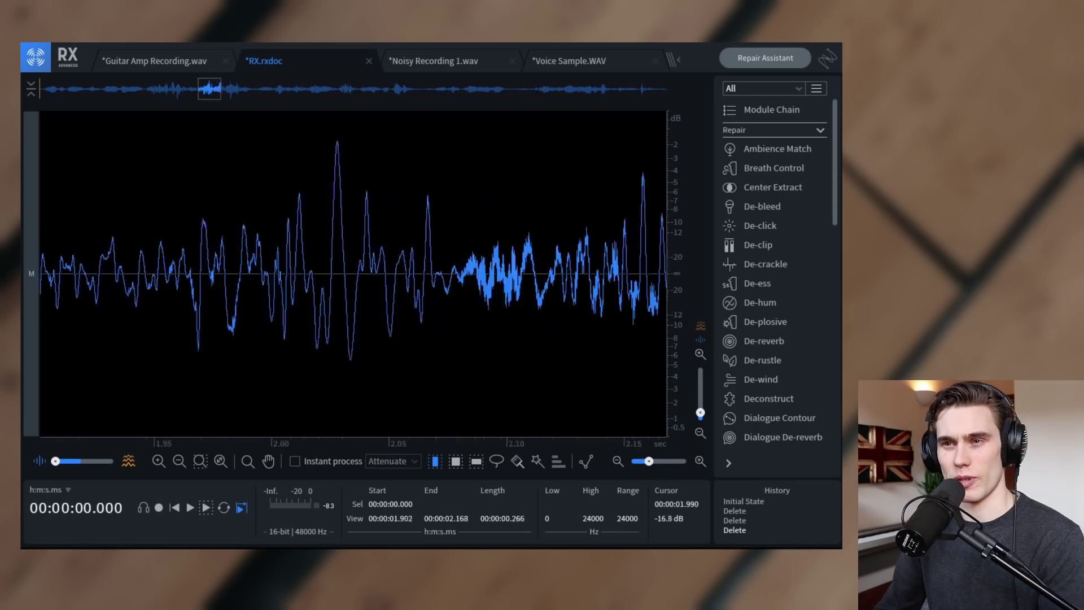
{"action": "scroll", "coordinate": [239, 271], "scroll_direction": "down", "scroll_amount": 3}
{"action": "left_click_drag", "start_coordinate": [55, 461], "coordinate": [113, 461]}
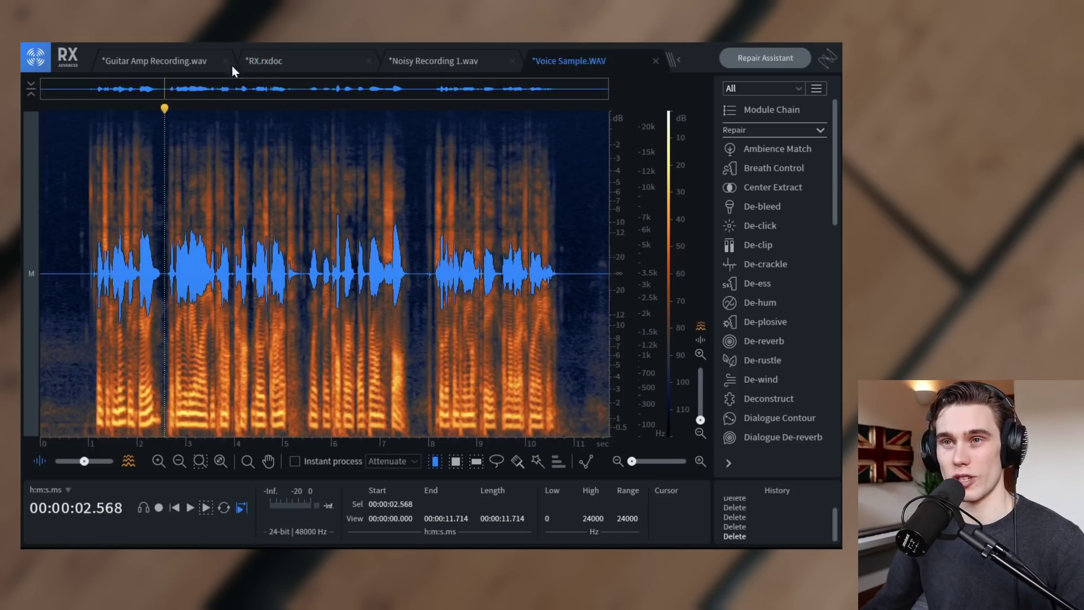
{"action": "left_click", "coordinate": [174, 62]}
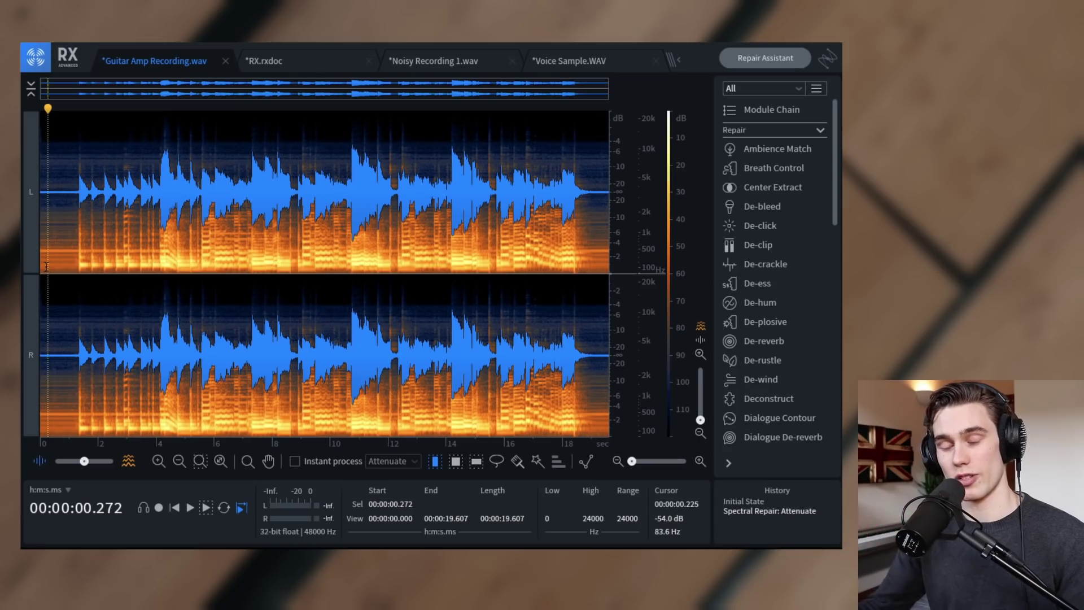
- Play the guitar recording's opening, then play its ending from about 17.7 seconds
{"action": "key", "text": "space"}
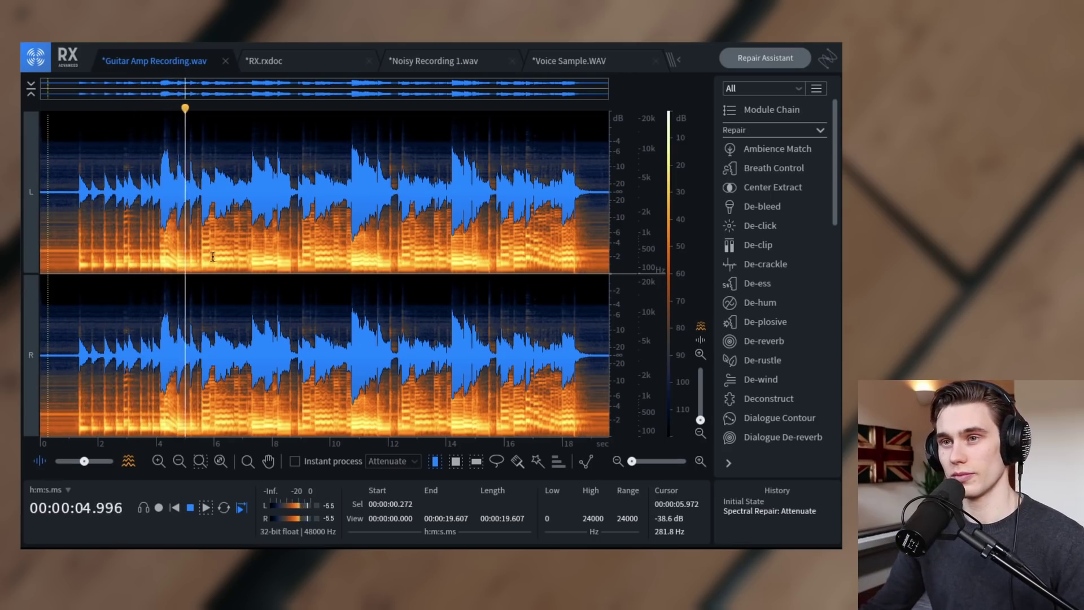
{"action": "key", "text": "space"}
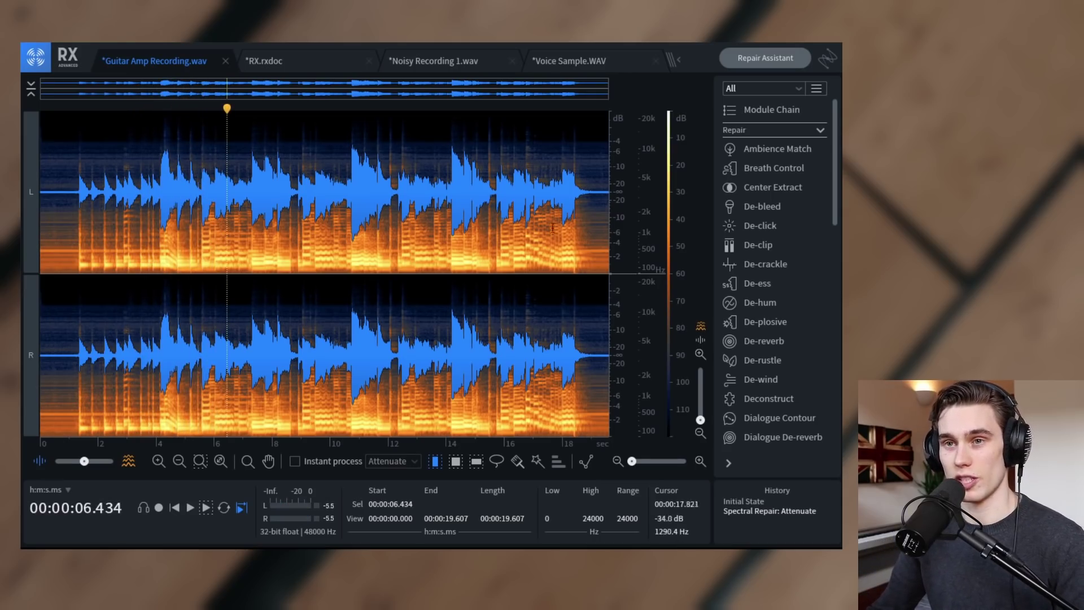
{"action": "left_click", "coordinate": [553, 217]}
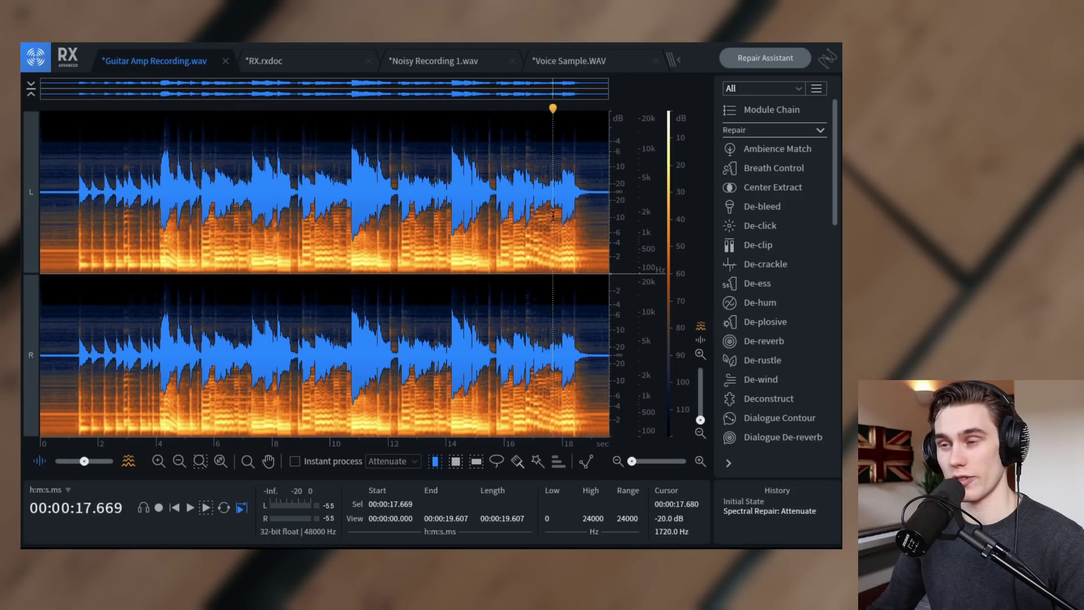
{"action": "key", "text": "space"}
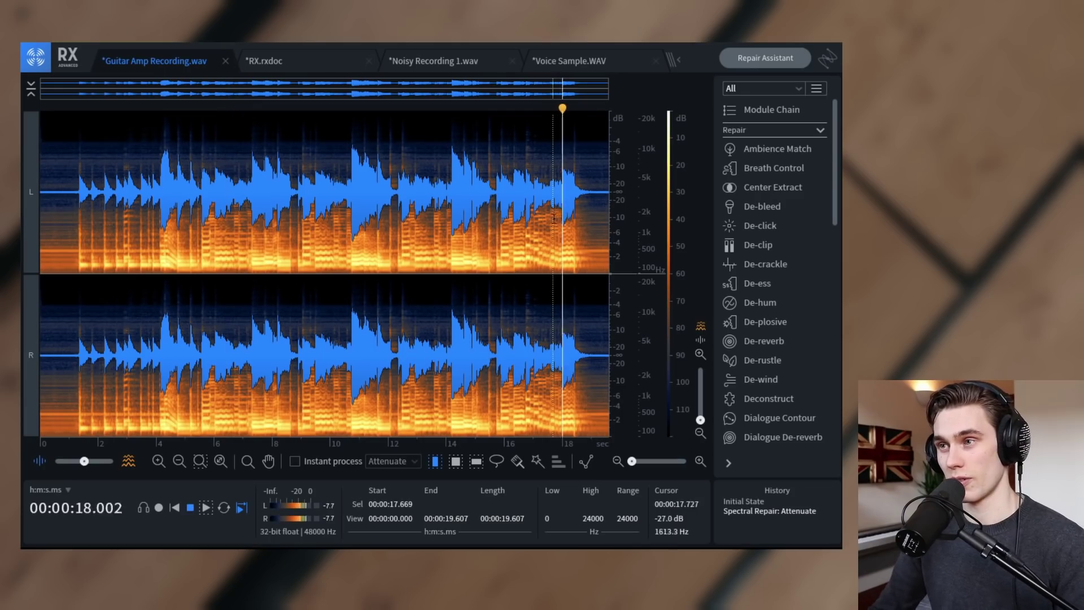
{"action": "key", "text": "space"}
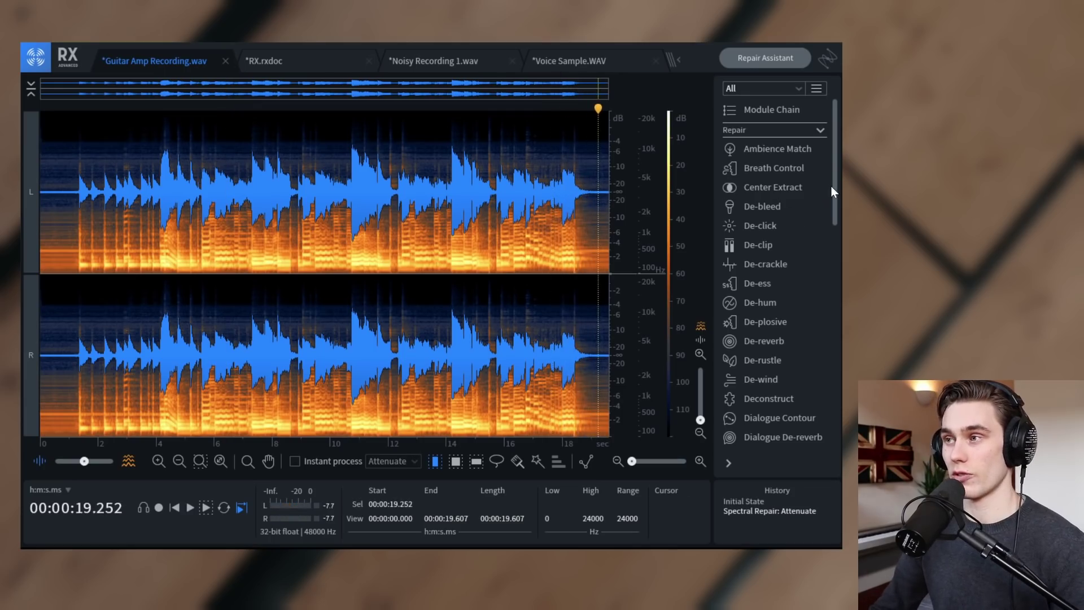
{"action": "scroll", "coordinate": [836, 184], "scroll_direction": "down", "scroll_amount": 1}
{"action": "left_click_drag", "start_coordinate": [836, 184], "coordinate": [836, 279]}
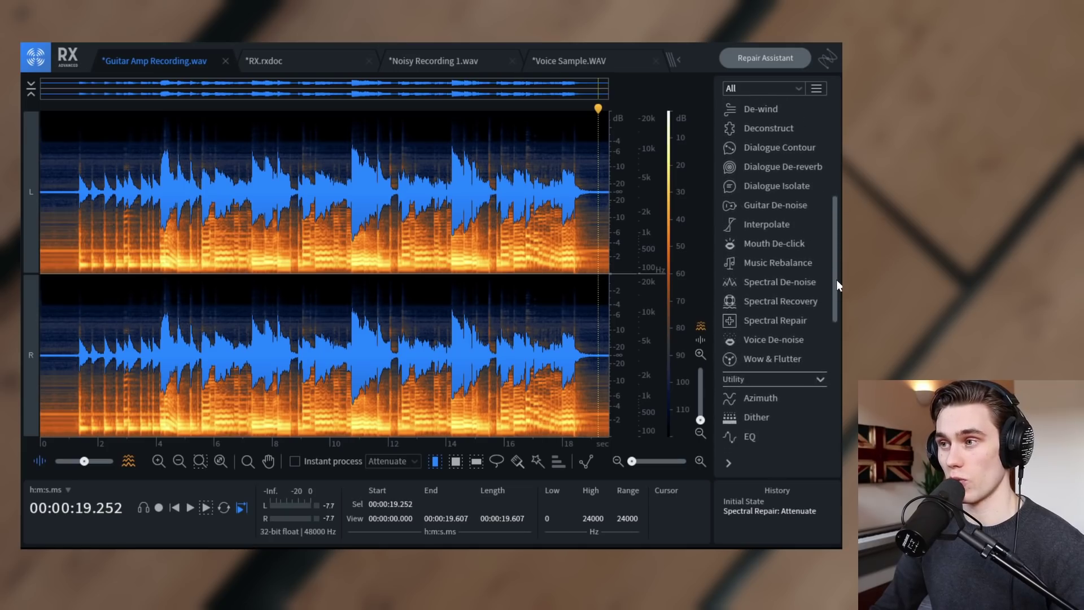
{"action": "scroll", "coordinate": [754, 305], "scroll_direction": "up", "scroll_amount": 3}
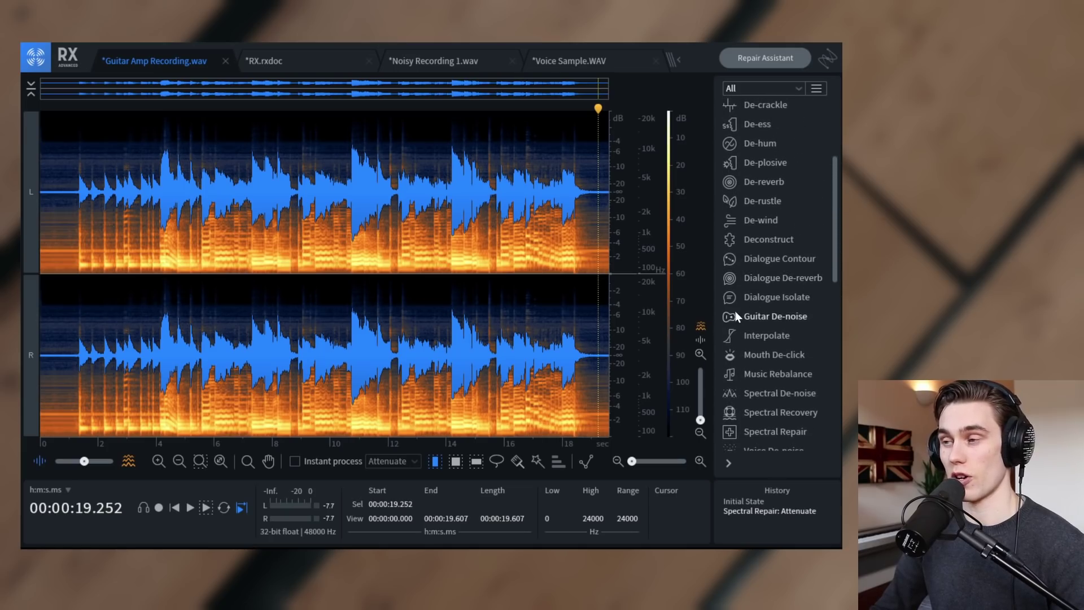
- Try Guitar De-noise and close it, then open Spectral De-noise and its preset list
{"action": "left_click", "coordinate": [761, 317]}
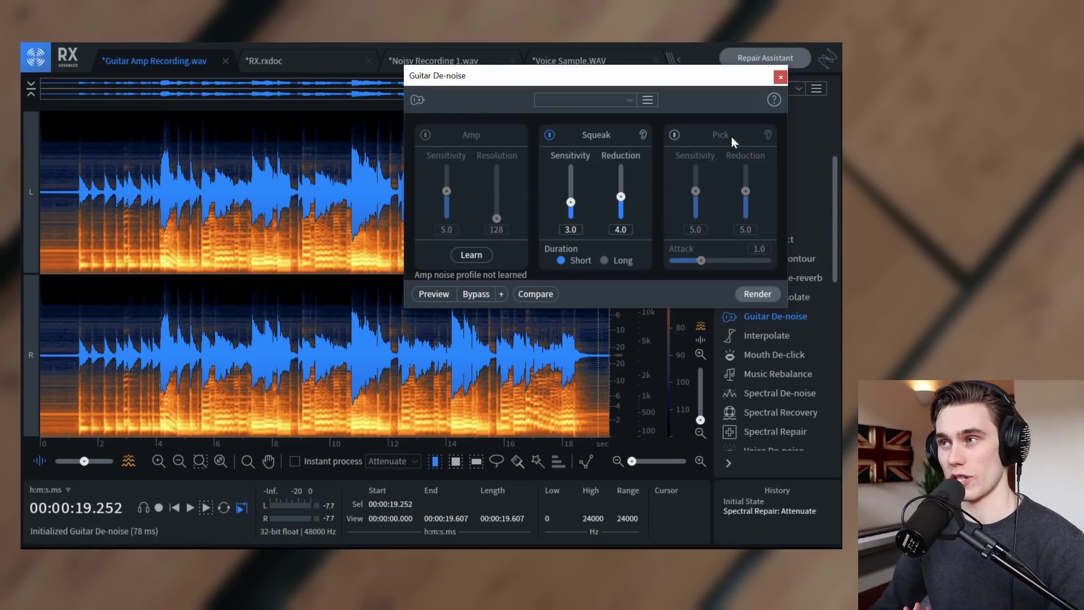
{"action": "left_click", "coordinate": [781, 77]}
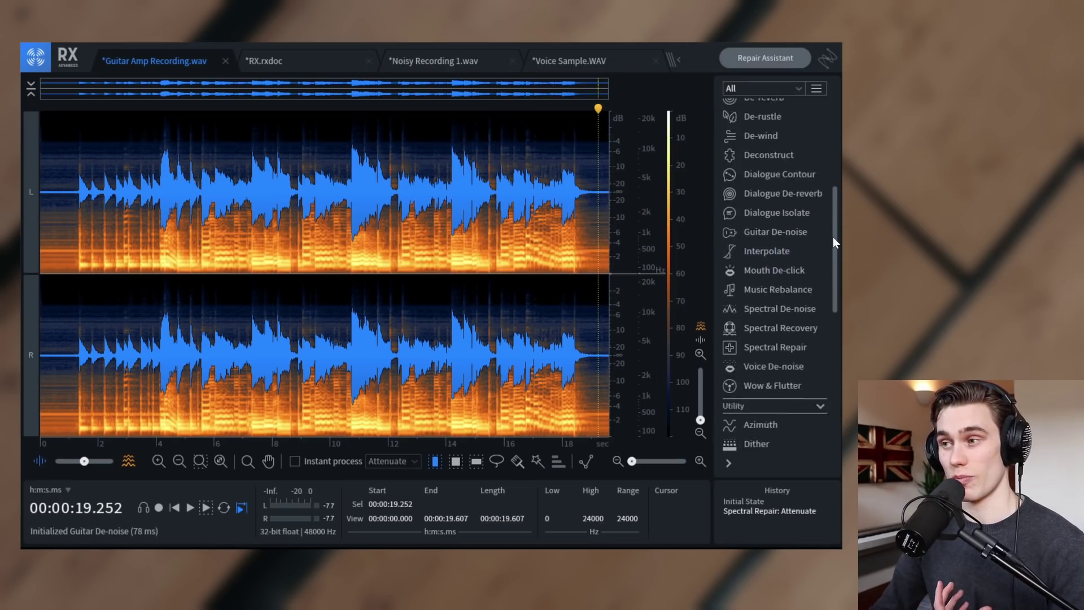
{"action": "left_click_drag", "start_coordinate": [833, 237], "coordinate": [835, 243]}
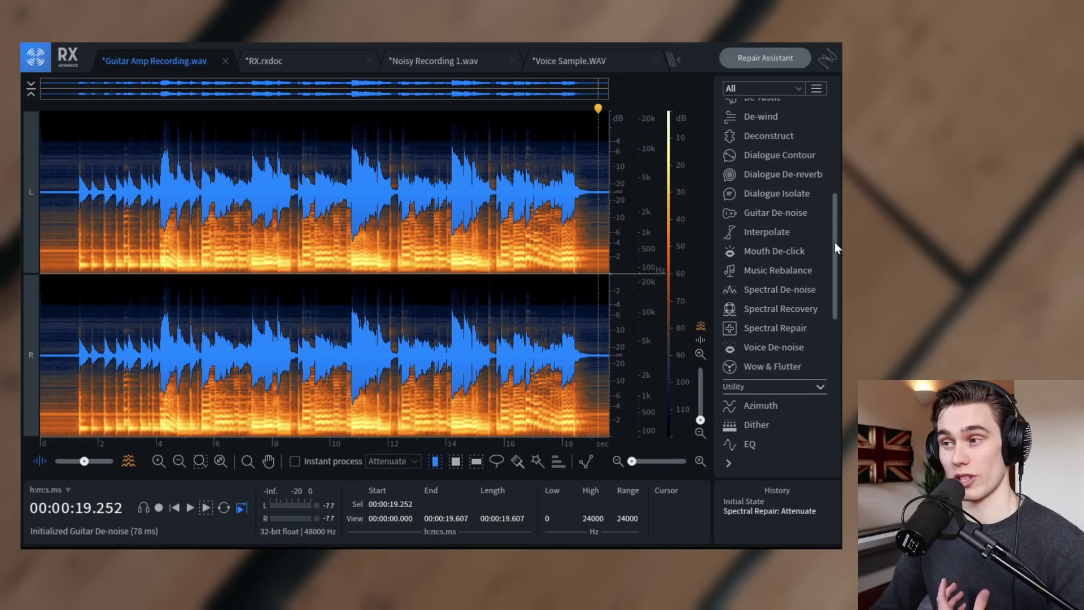
{"action": "left_click", "coordinate": [779, 293]}
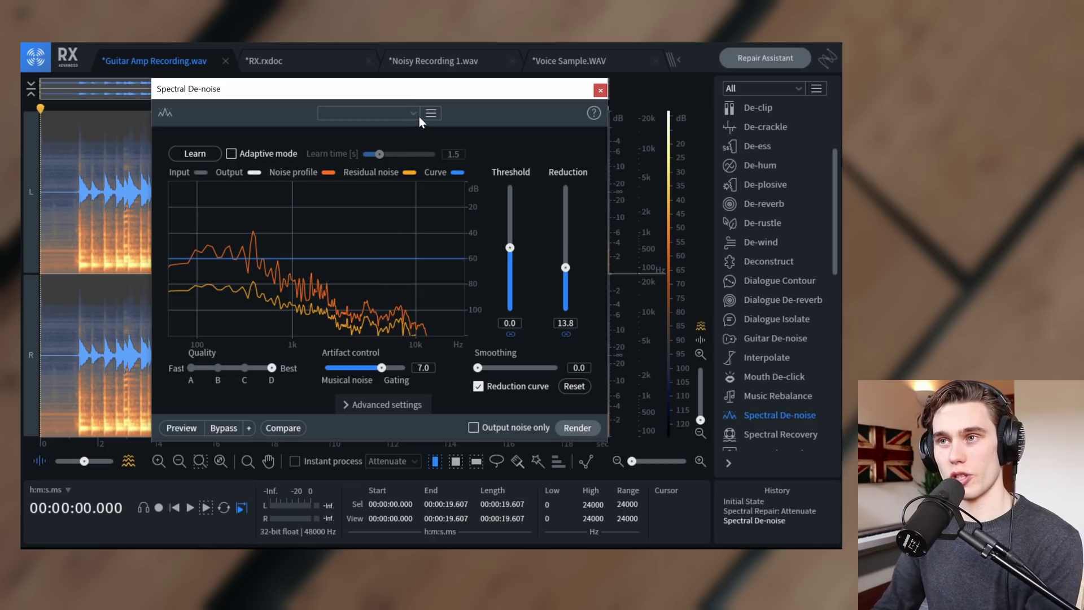
{"action": "left_click", "coordinate": [412, 113]}
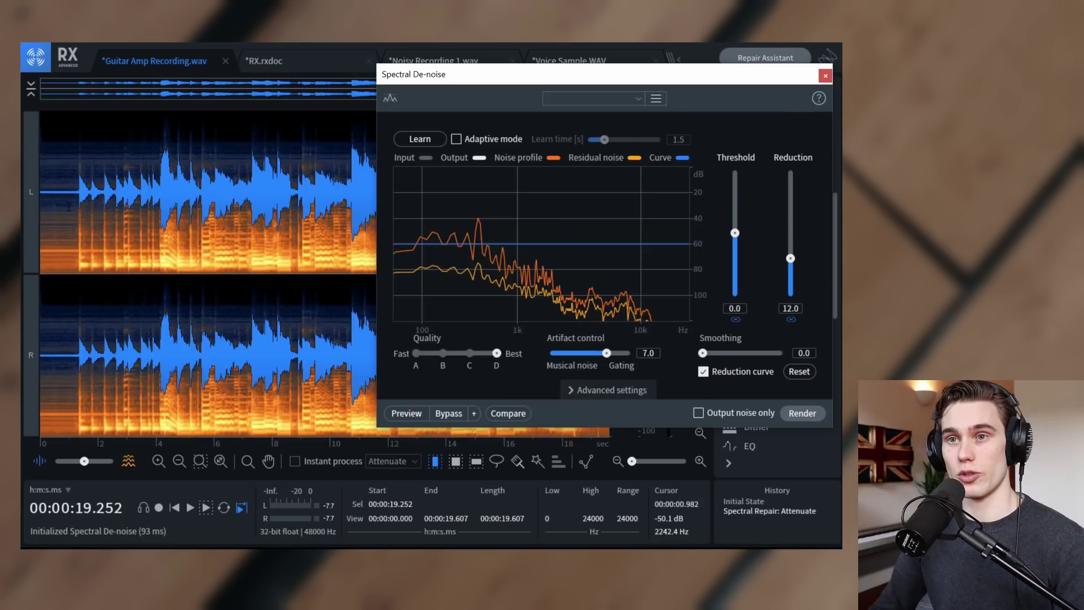
- Learn a noise profile from the noise-only opening 1.159 seconds of the guitar recording
{"action": "left_click_drag", "start_coordinate": [72, 206], "coordinate": [41, 192]}
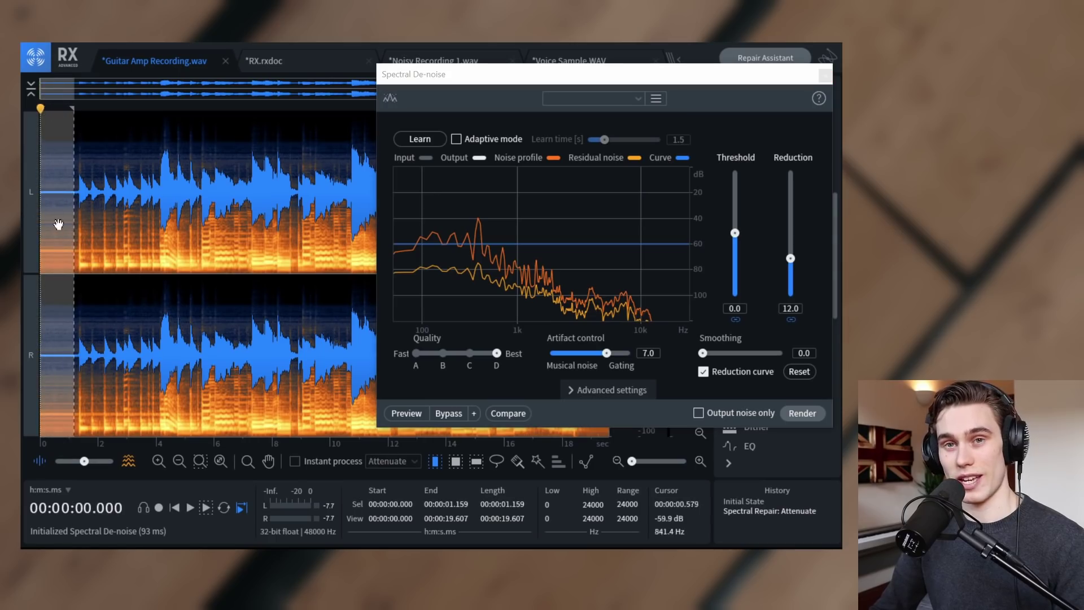
{"action": "left_click_drag", "start_coordinate": [74, 254], "coordinate": [71, 254]}
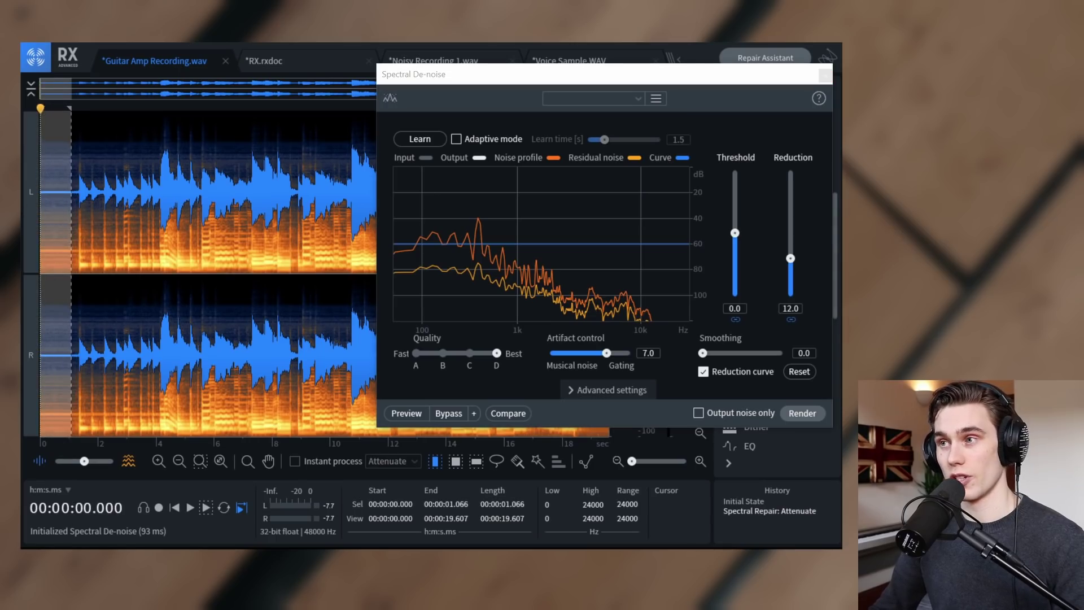
{"action": "left_click", "coordinate": [422, 141]}
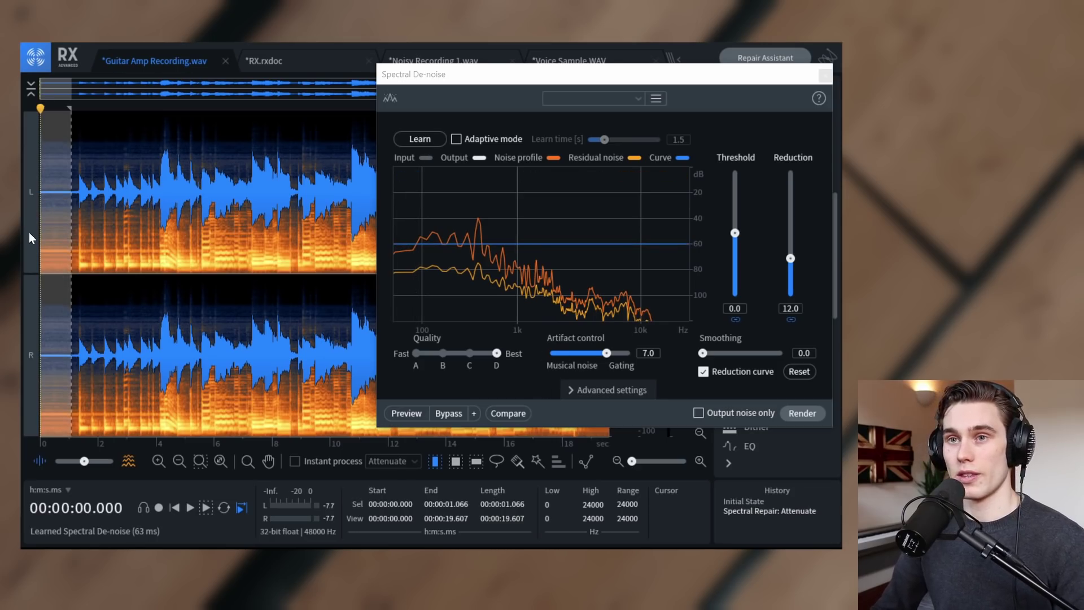
- Select the whole recording and set Spectral De-noise reduction to 18.8 dB
{"action": "left_click", "coordinate": [72, 246]}
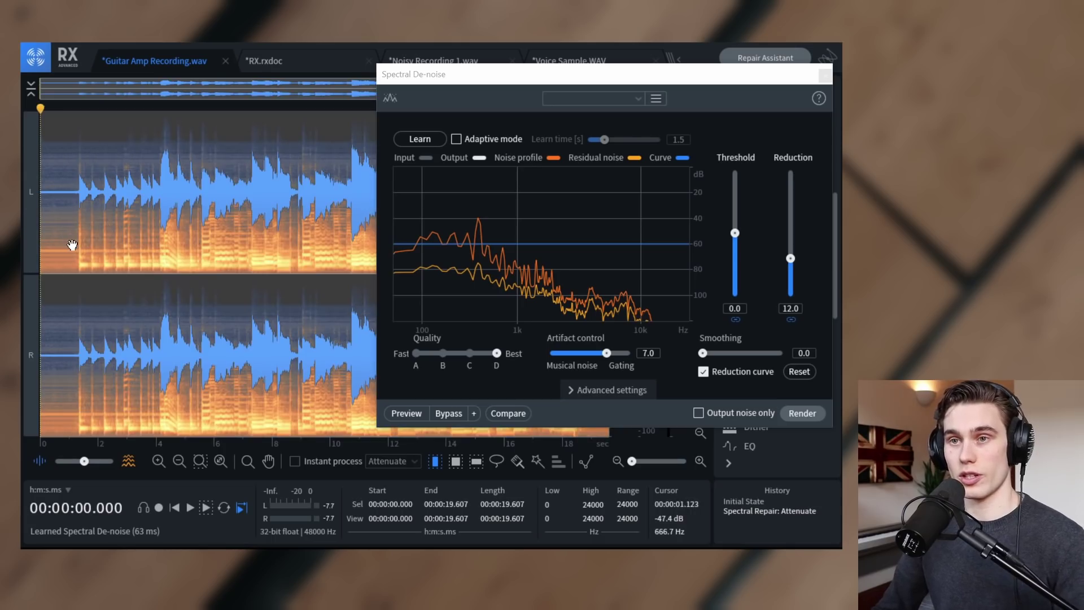
{"action": "left_click", "coordinate": [417, 353]}
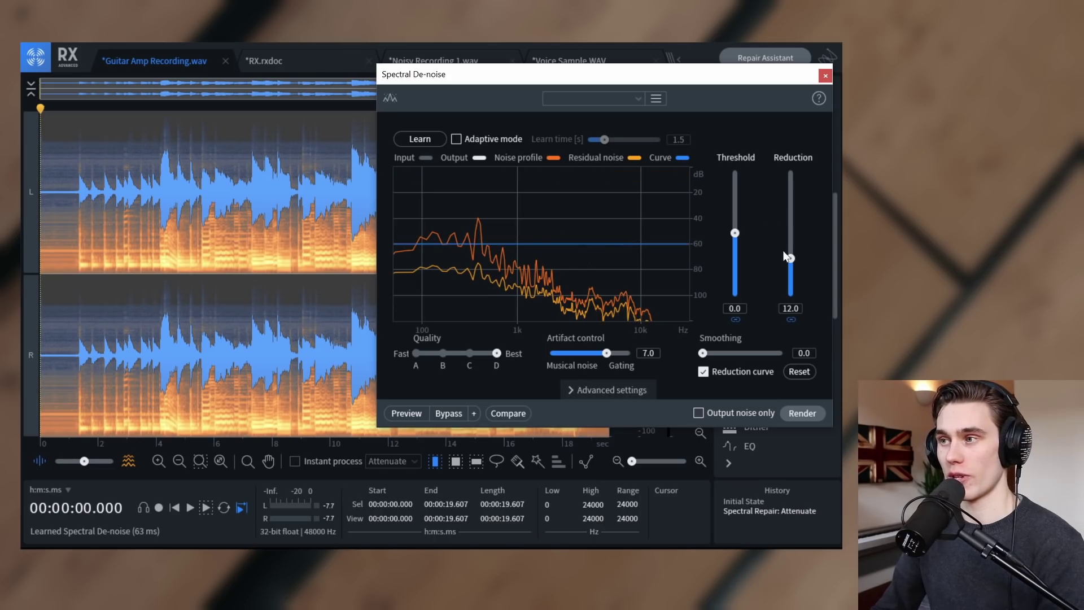
{"action": "left_click_drag", "start_coordinate": [791, 263], "coordinate": [796, 237]}
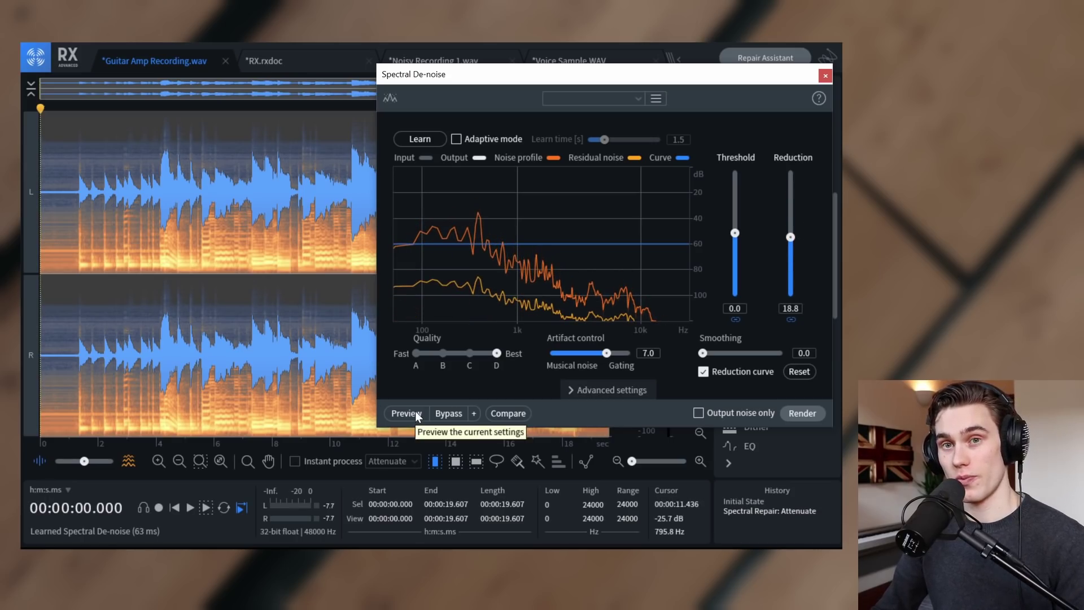
- Preview Spectral De-noise while sweeping reduction between 0 and 40, then render it at 13.8 dB
{"action": "mouse_move", "coordinate": [792, 240]}
{"action": "left_mouse_down"}
{"action": "mouse_move", "coordinate": [796, 253]}
{"action": "mouse_move", "coordinate": [795, 235]}
{"action": "mouse_move", "coordinate": [791, 246]}
{"action": "left_mouse_up"}
{"action": "key", "text": "space"}
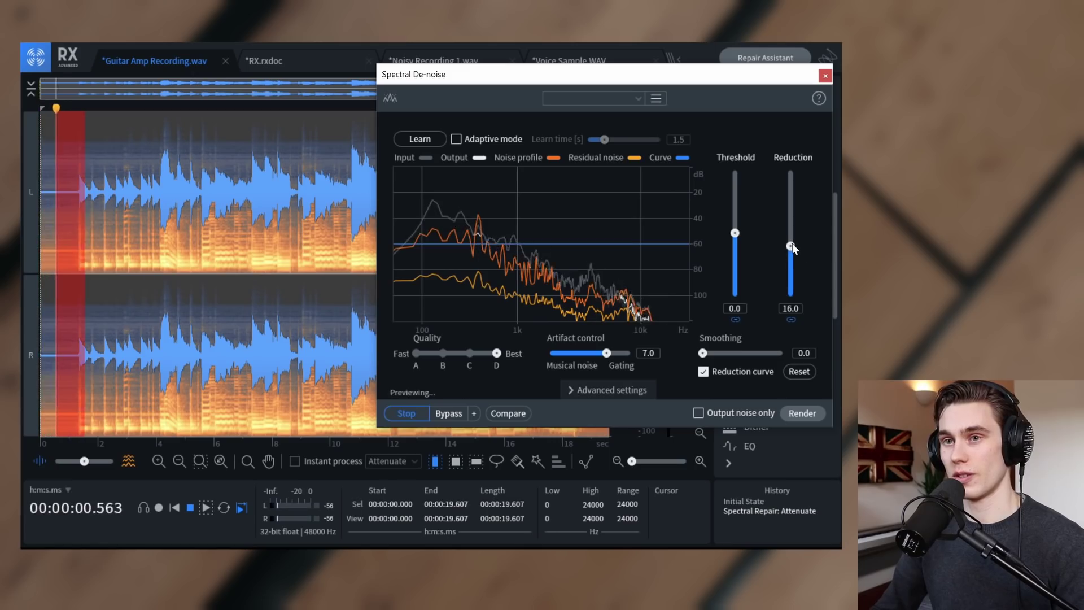
{"action": "left_click_drag", "start_coordinate": [791, 245], "coordinate": [791, 175]}
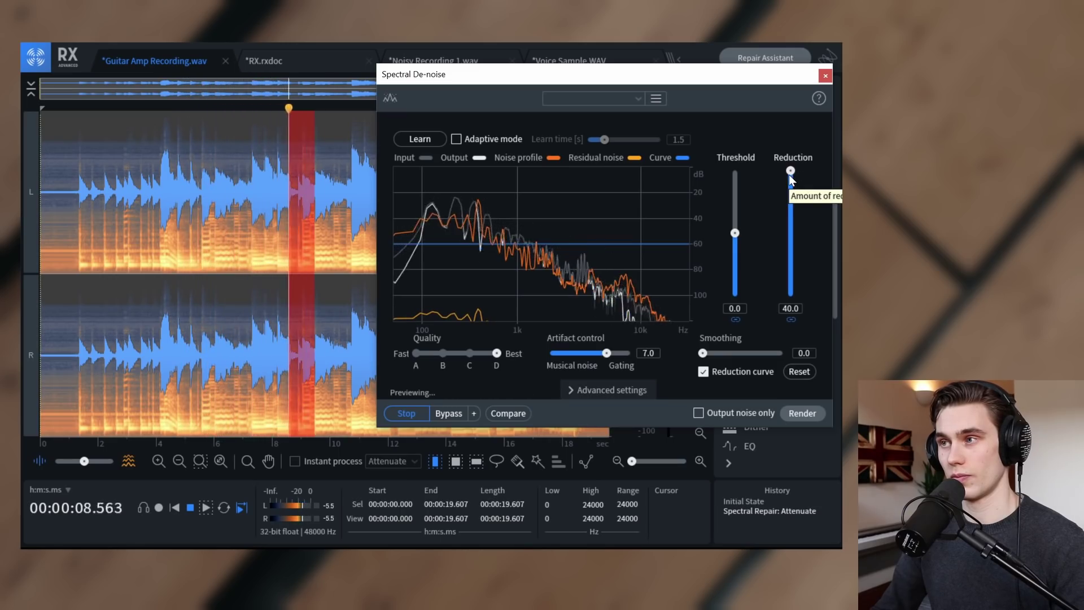
{"action": "left_click_drag", "start_coordinate": [790, 175], "coordinate": [792, 339]}
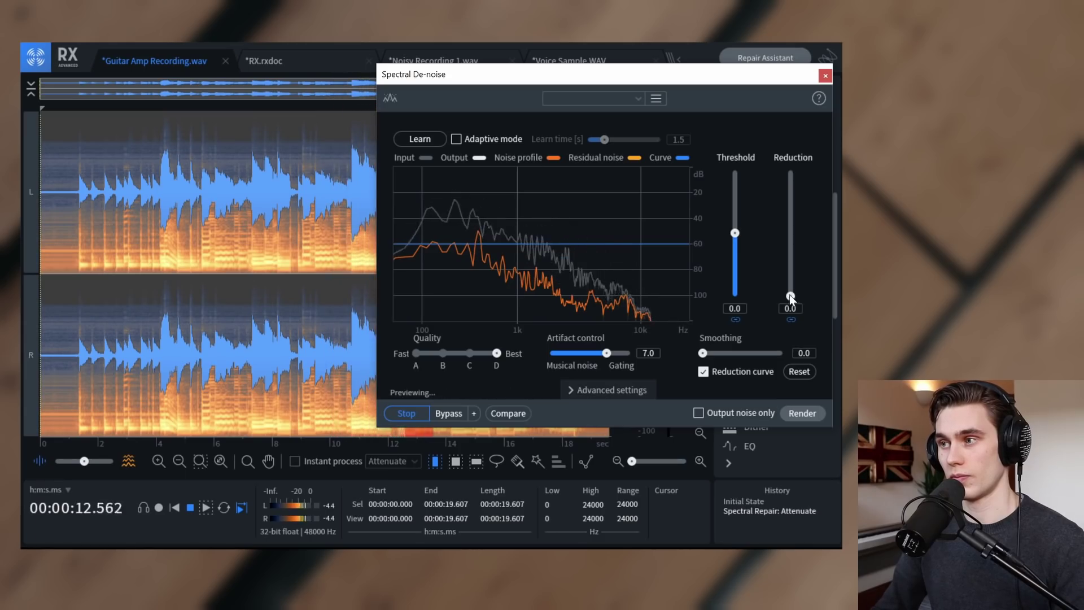
{"action": "left_click_drag", "start_coordinate": [789, 294], "coordinate": [794, 162]}
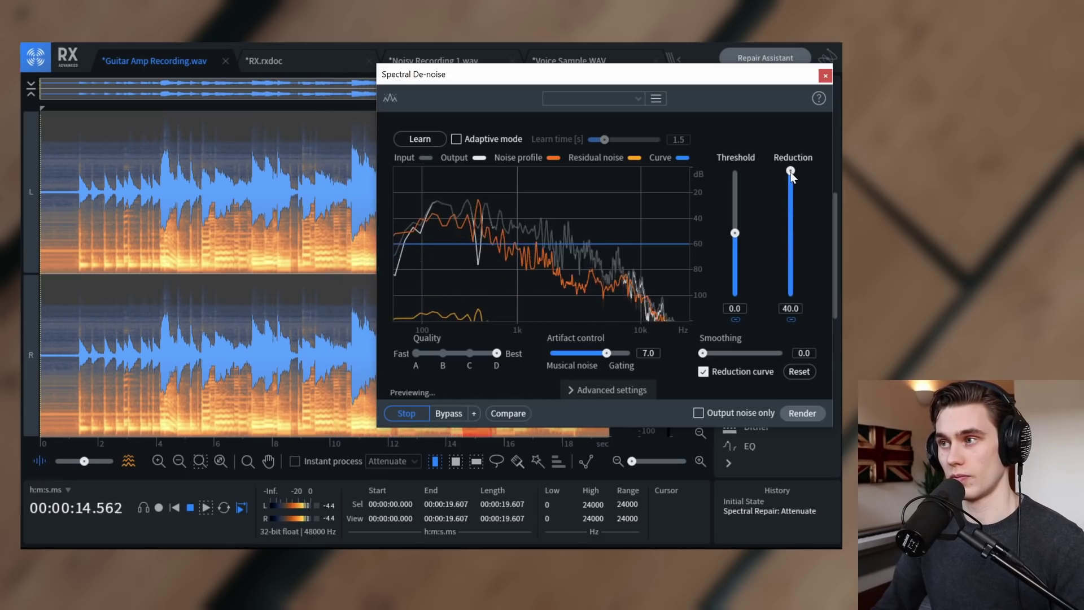
{"action": "left_click_drag", "start_coordinate": [791, 172], "coordinate": [791, 244]}
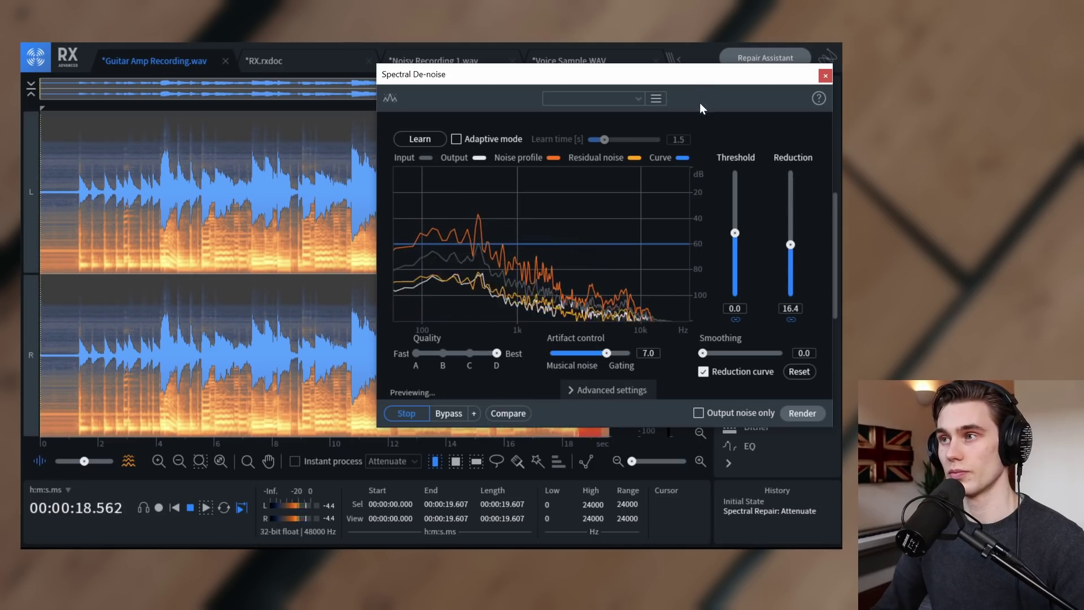
{"action": "key", "text": "space"}
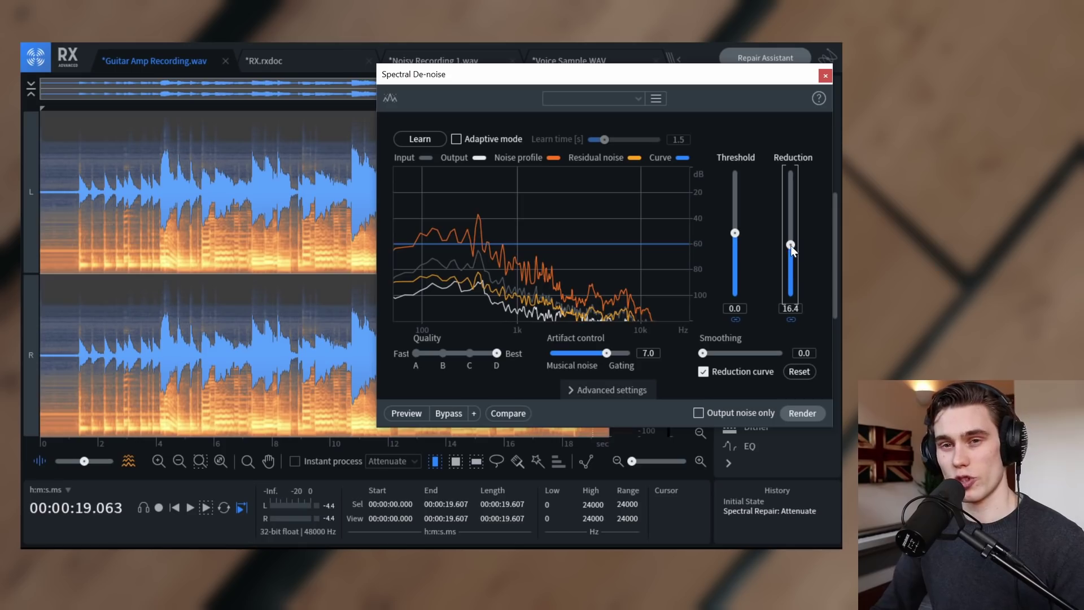
{"action": "left_click_drag", "start_coordinate": [790, 245], "coordinate": [792, 171]}
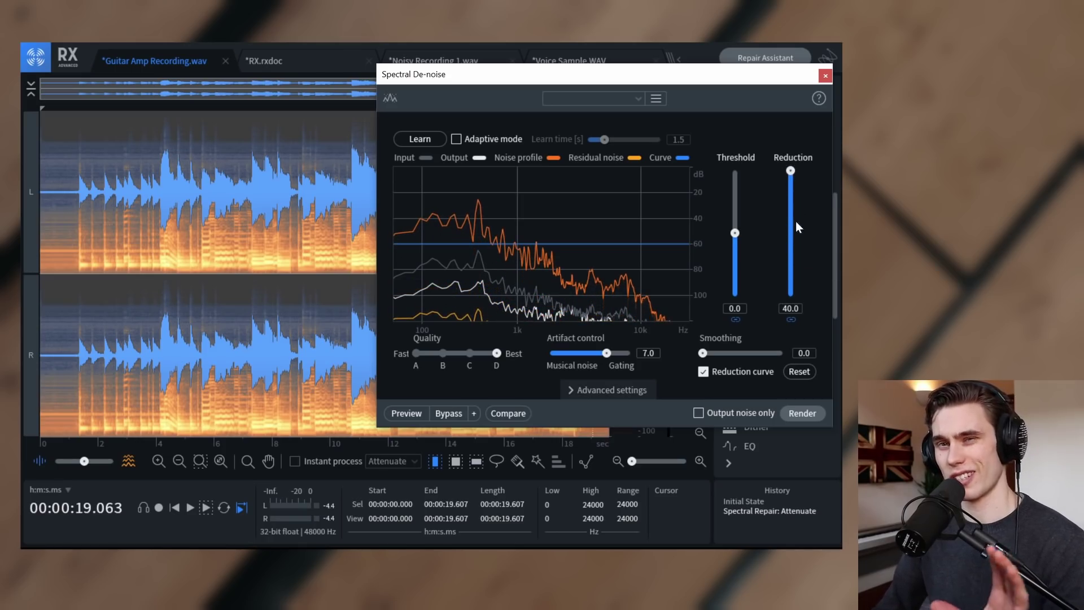
{"action": "left_click_drag", "start_coordinate": [791, 170], "coordinate": [793, 252]}
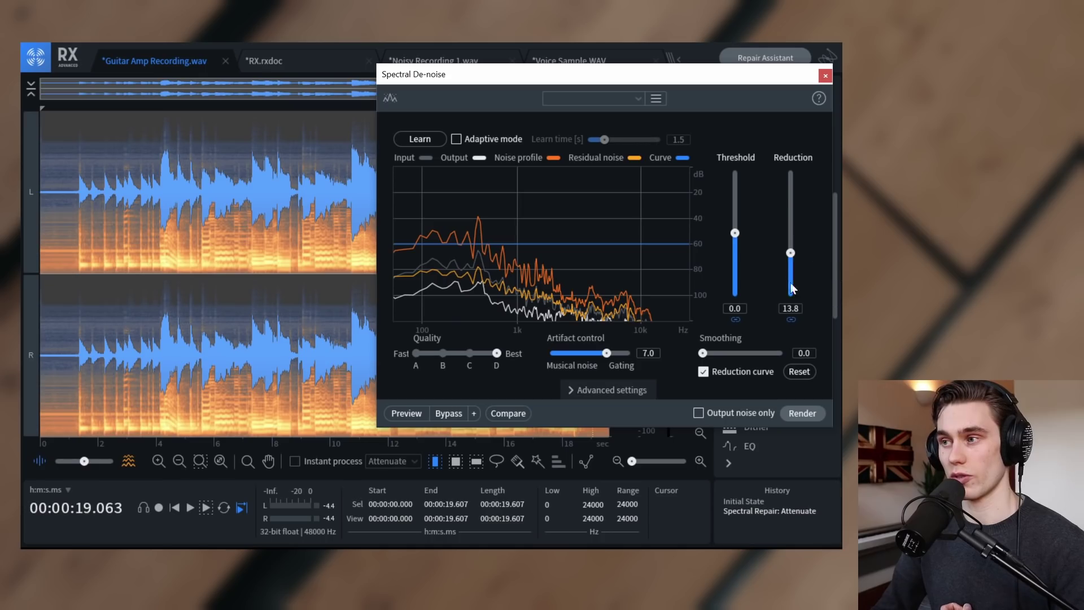
{"action": "left_click", "coordinate": [800, 414]}
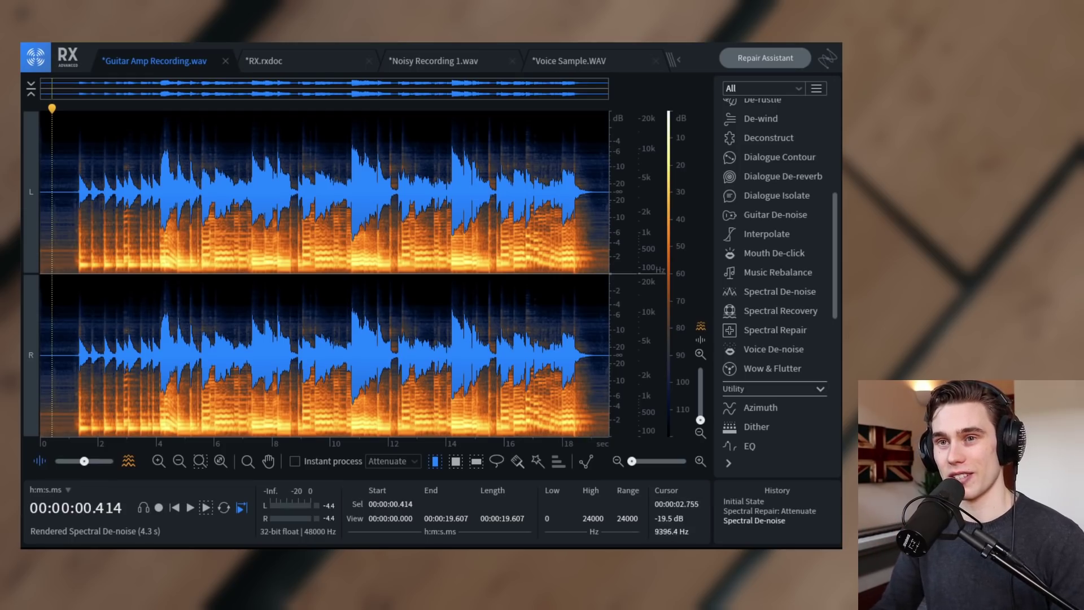
- Play the de-noised recording and its ending, then revert to Initial State and play the original ending
{"action": "key", "text": "space"}
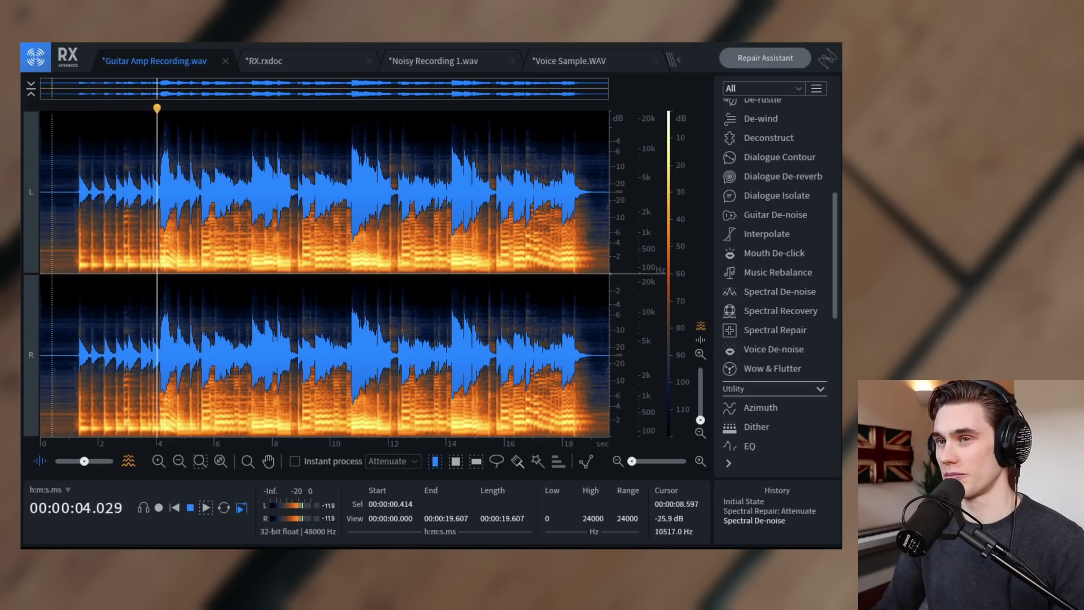
{"action": "key", "text": "space"}
{"action": "left_click", "coordinate": [547, 187]}
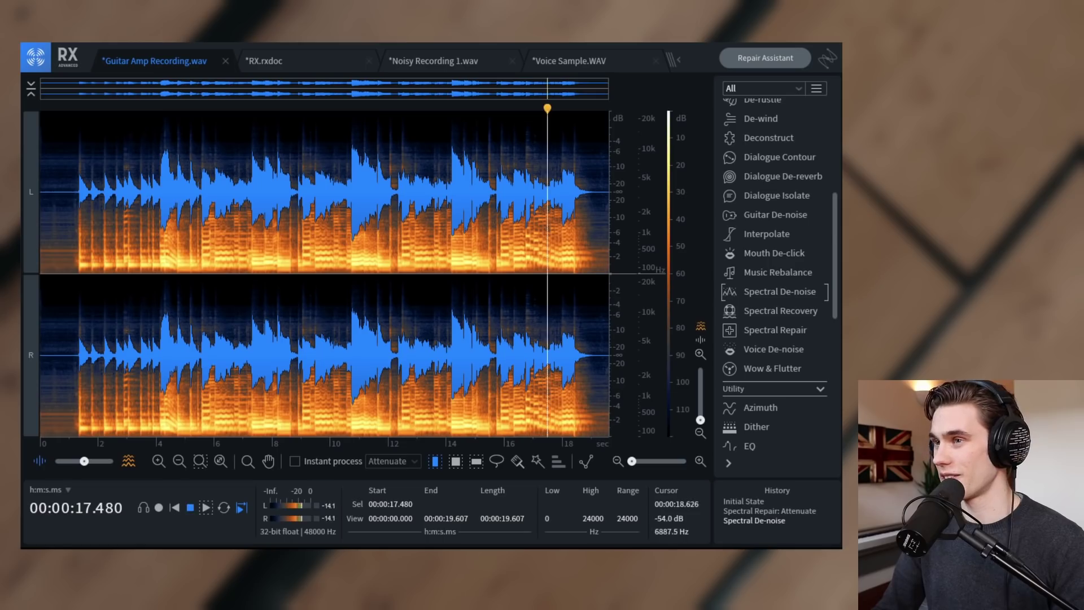
{"action": "key", "text": "space"}
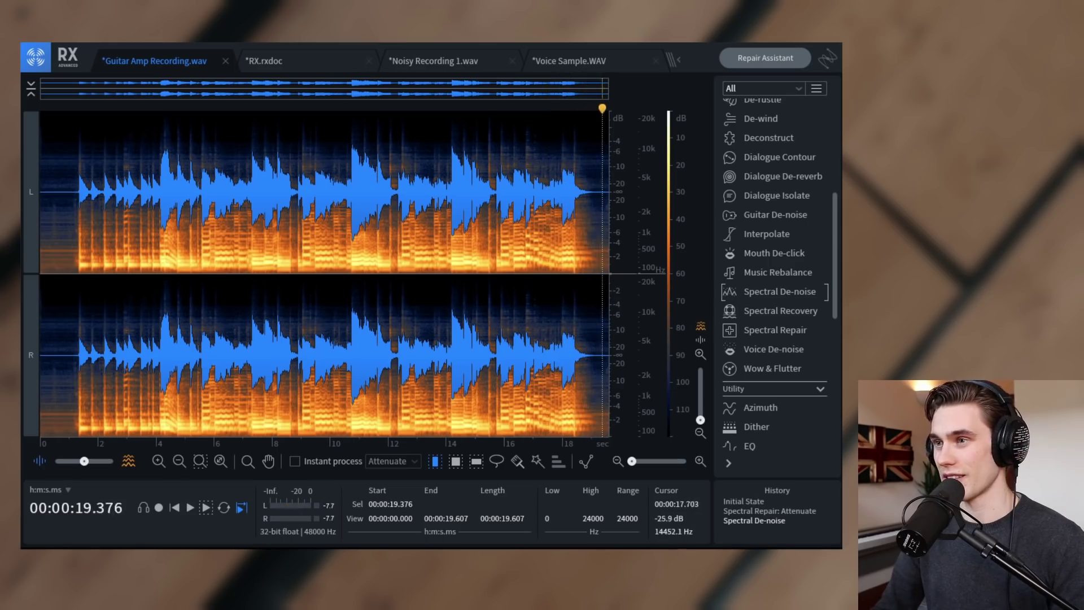
{"action": "left_click", "coordinate": [744, 501]}
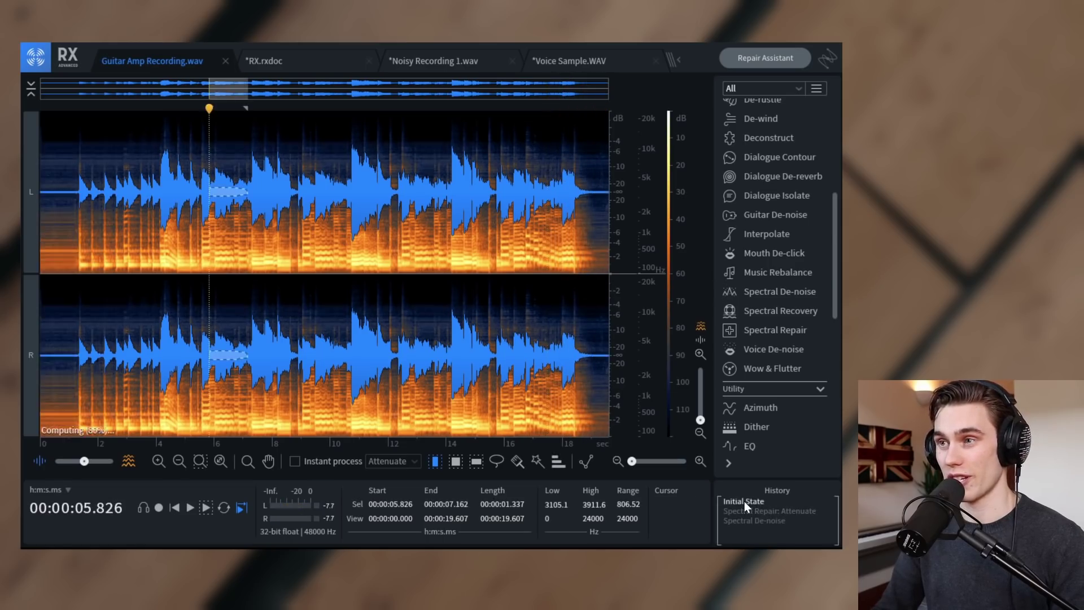
{"action": "left_click", "coordinate": [541, 186]}
{"action": "key", "text": "space"}
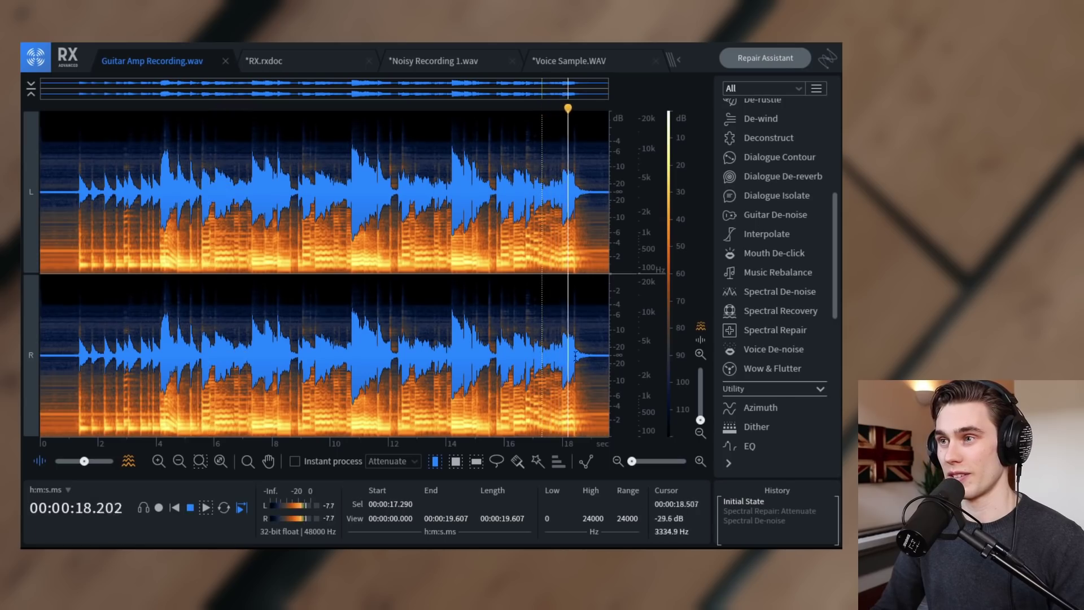
- Compare de-noised and original openings via redo and undo, then switch to RX.rxdoc
{"action": "key", "text": "ctrl+shift+z"}
{"action": "key", "text": "ctrl+shift+z"}
{"action": "left_click", "coordinate": [557, 215]}
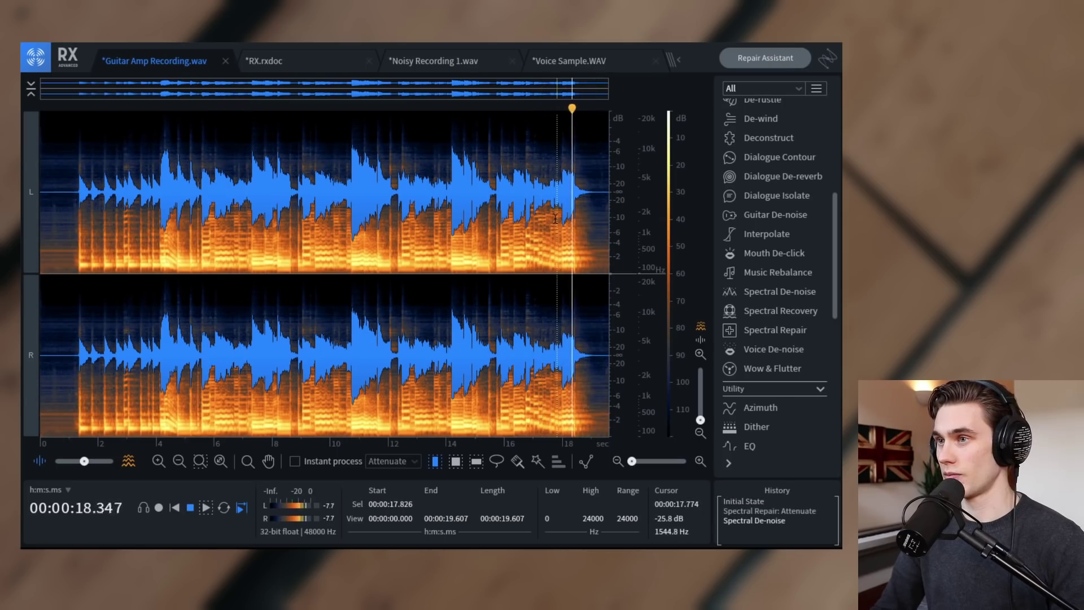
{"action": "left_click", "coordinate": [52, 212]}
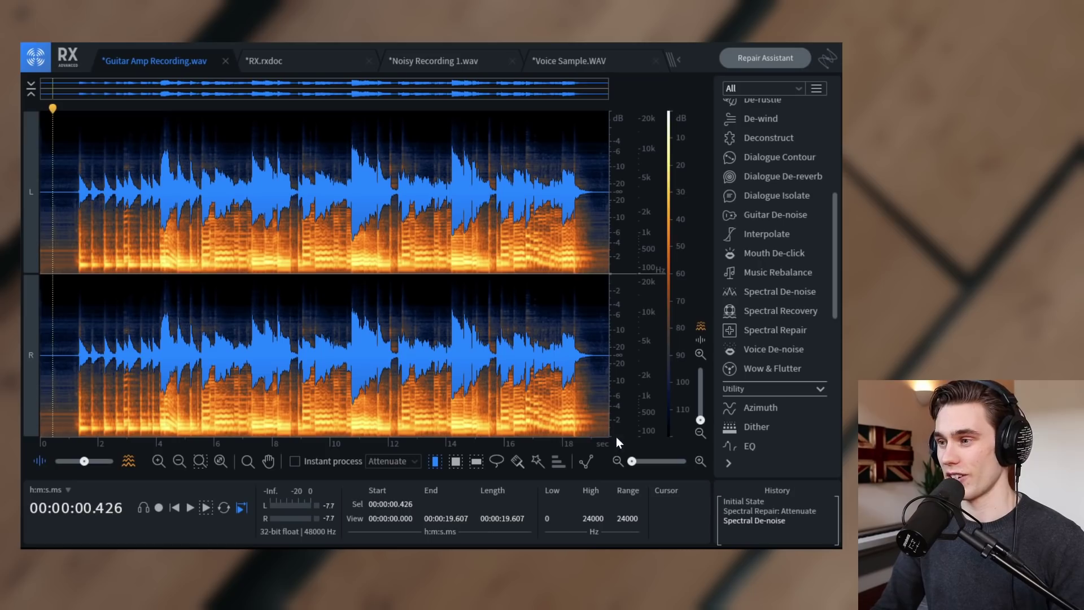
{"action": "key", "text": "space"}
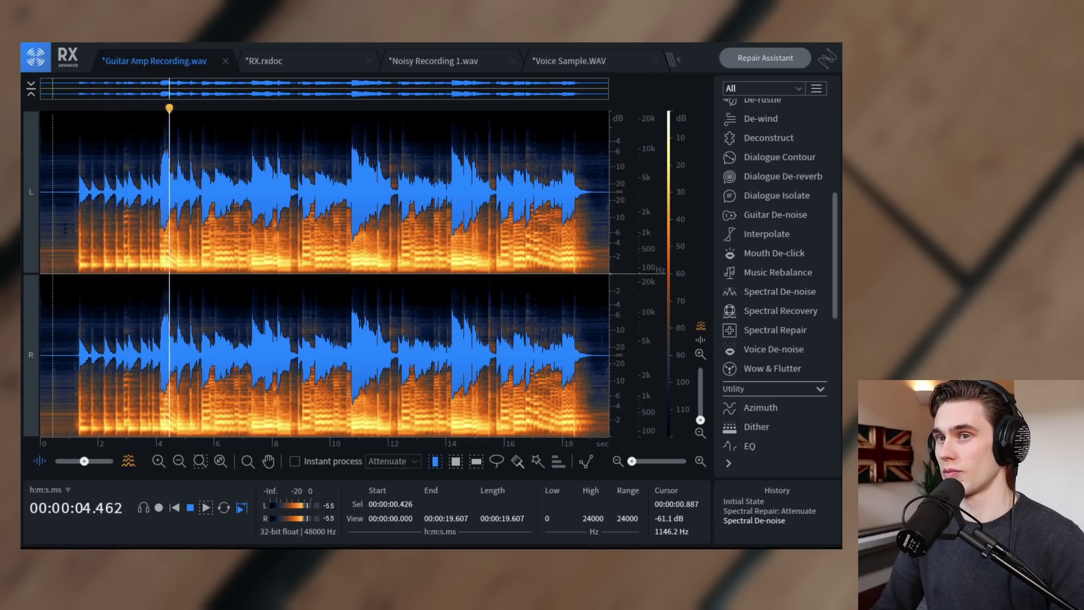
{"action": "key", "text": "ctrl+z"}
{"action": "key", "text": "ctrl+z"}
{"action": "key", "text": "space"}
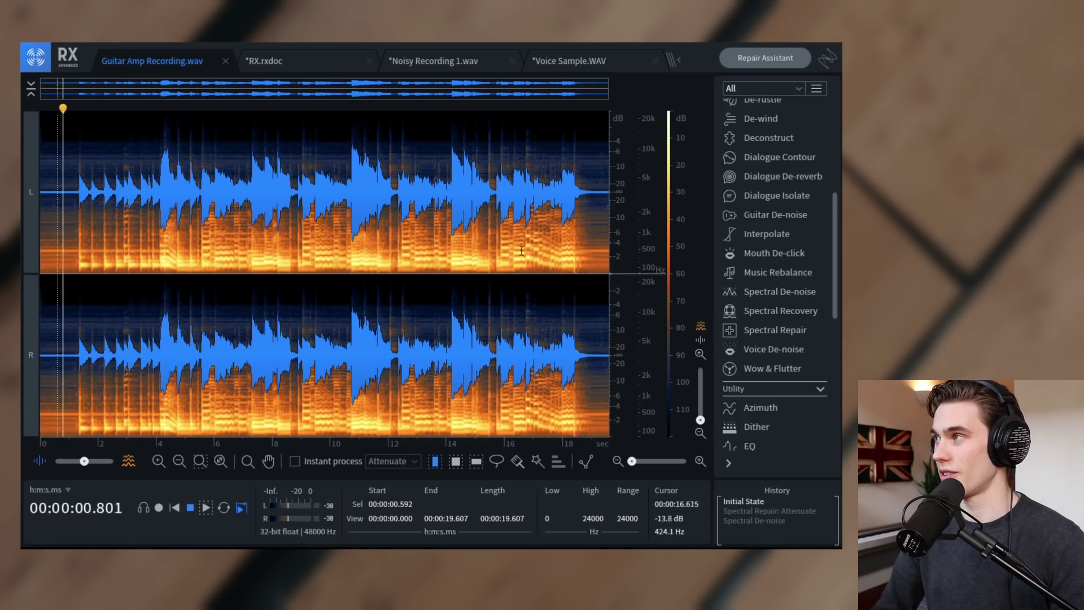
{"action": "key", "text": "space"}
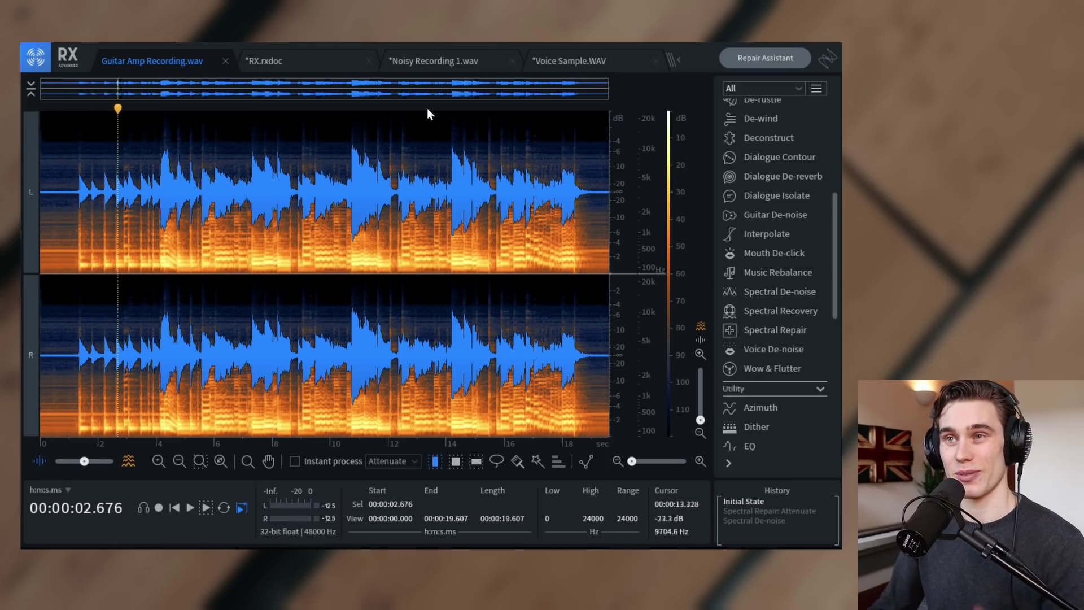
{"action": "left_click", "coordinate": [310, 60]}
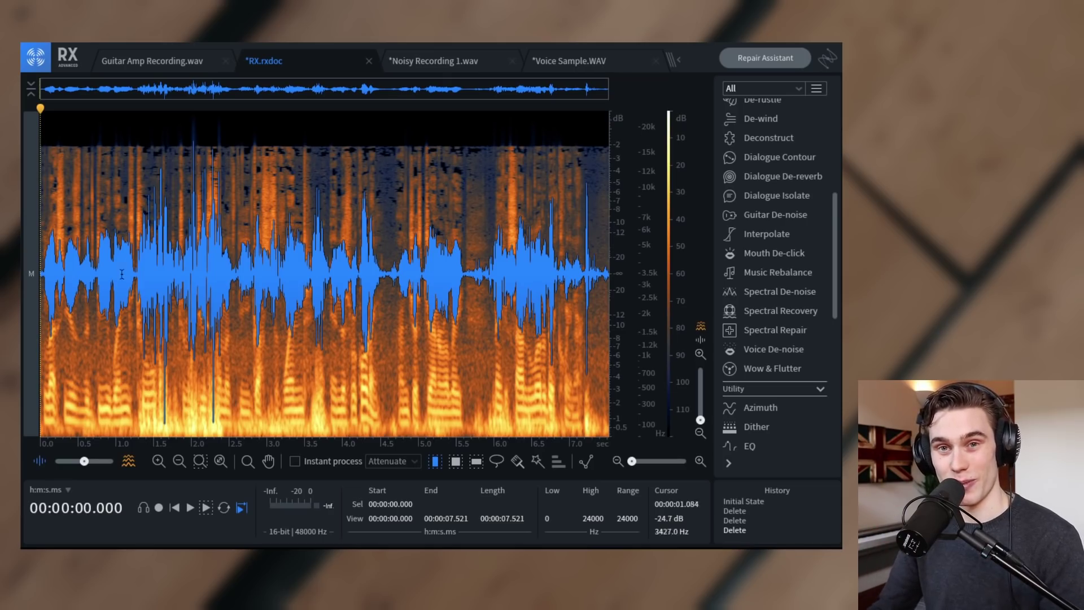
- Play the RX.rxdoc voice recording through to its end
{"action": "key", "text": "space"}
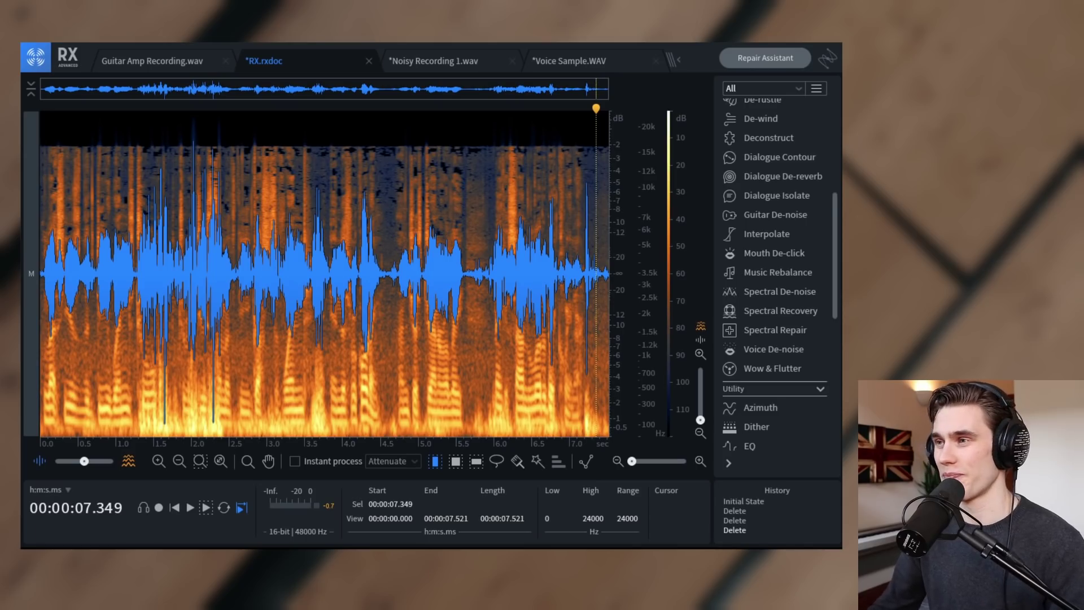
- Open De-wind, lower reduction to 1.8 and preview it on the first 4.5 seconds
{"action": "scroll", "coordinate": [796, 260], "scroll_direction": "up", "scroll_amount": 5}
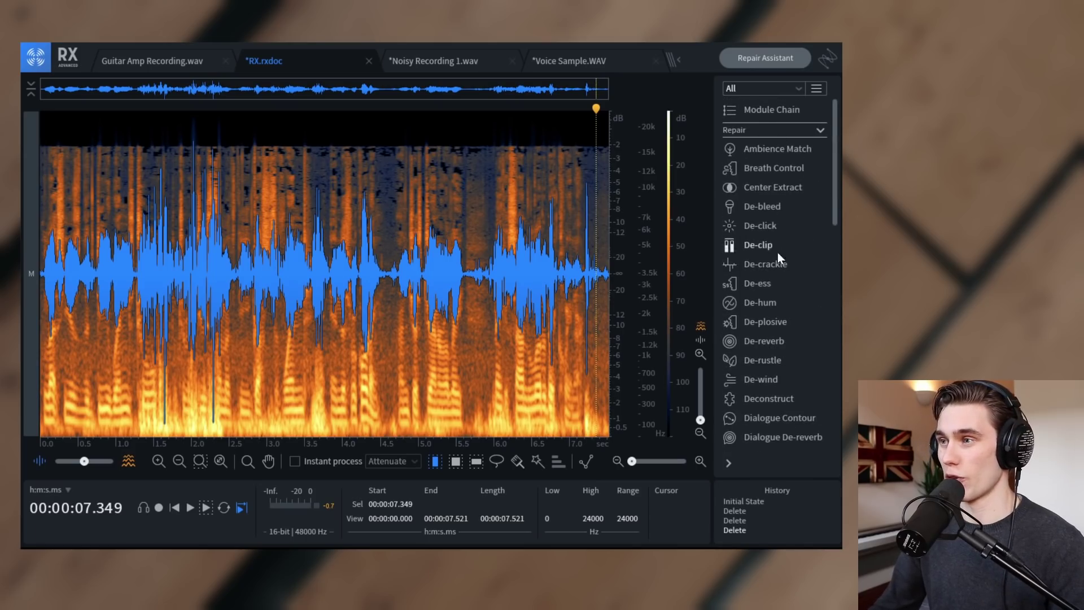
{"action": "scroll", "coordinate": [778, 257], "scroll_direction": "down", "scroll_amount": 3}
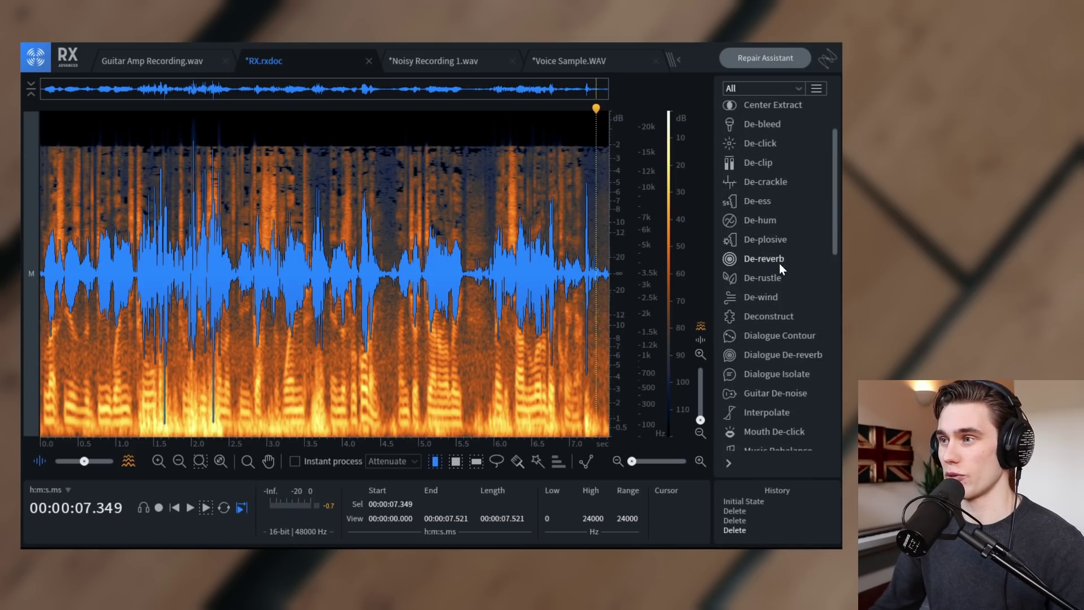
{"action": "left_click", "coordinate": [763, 299]}
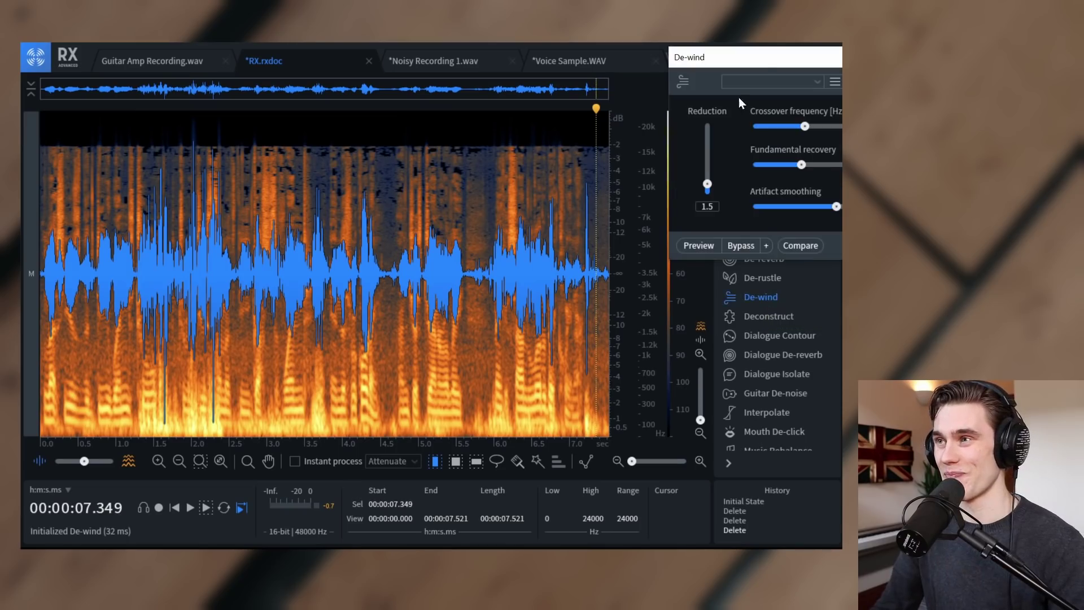
{"action": "left_click_drag", "start_coordinate": [734, 57], "coordinate": [675, 119]}
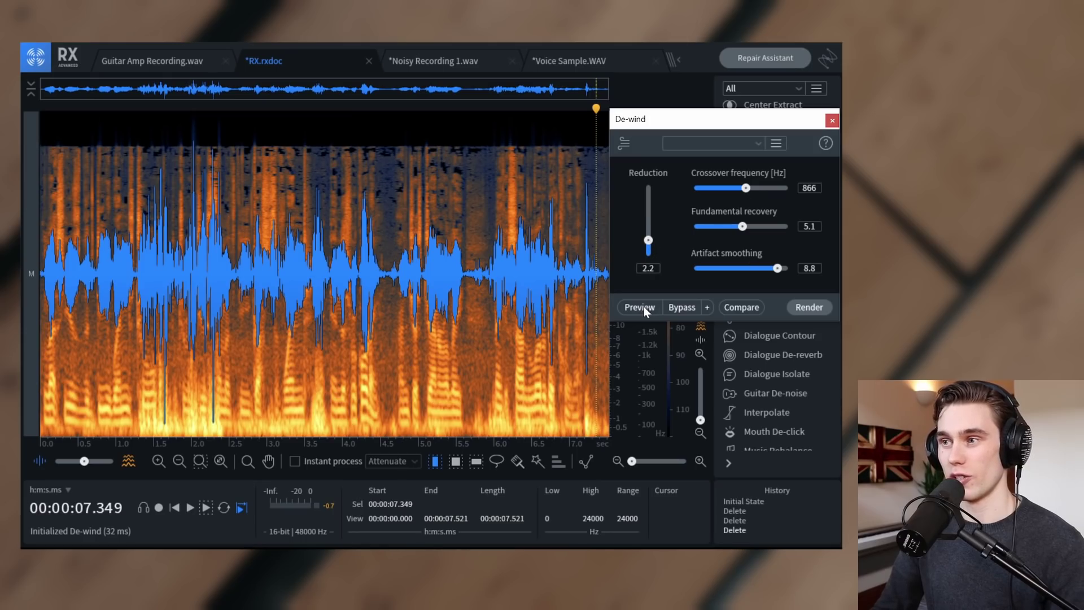
{"action": "left_click_drag", "start_coordinate": [381, 294], "coordinate": [41, 299]}
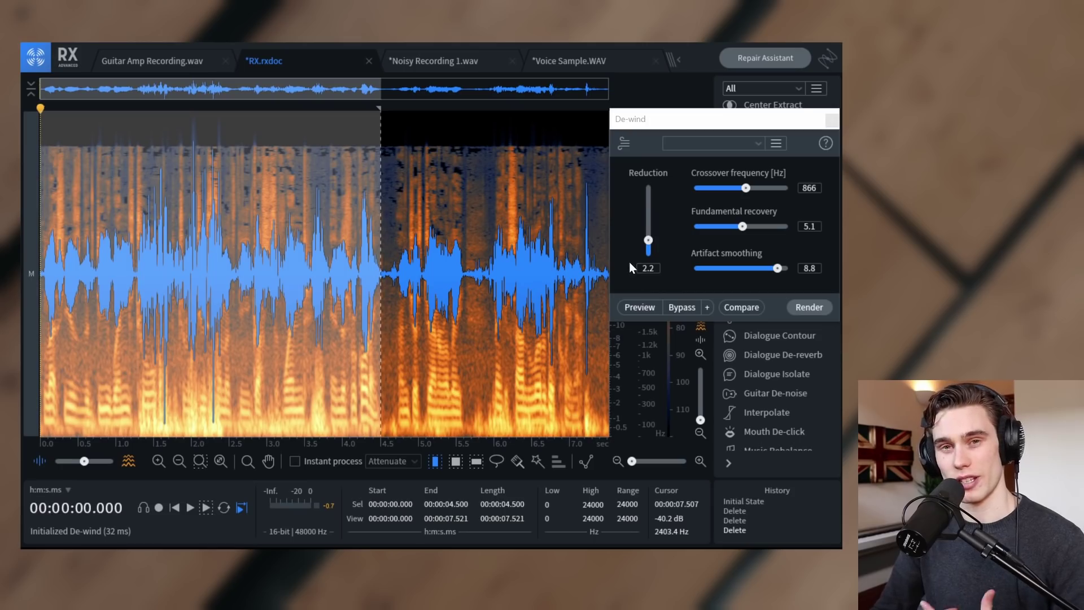
{"action": "left_click_drag", "start_coordinate": [649, 253], "coordinate": [649, 246]}
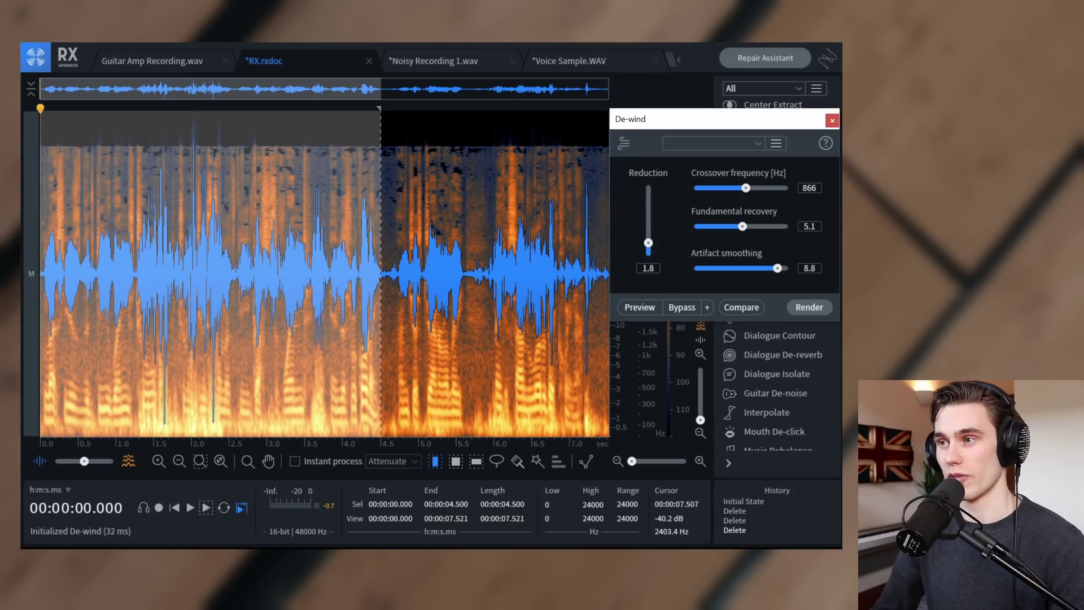
{"action": "left_click", "coordinate": [640, 308]}
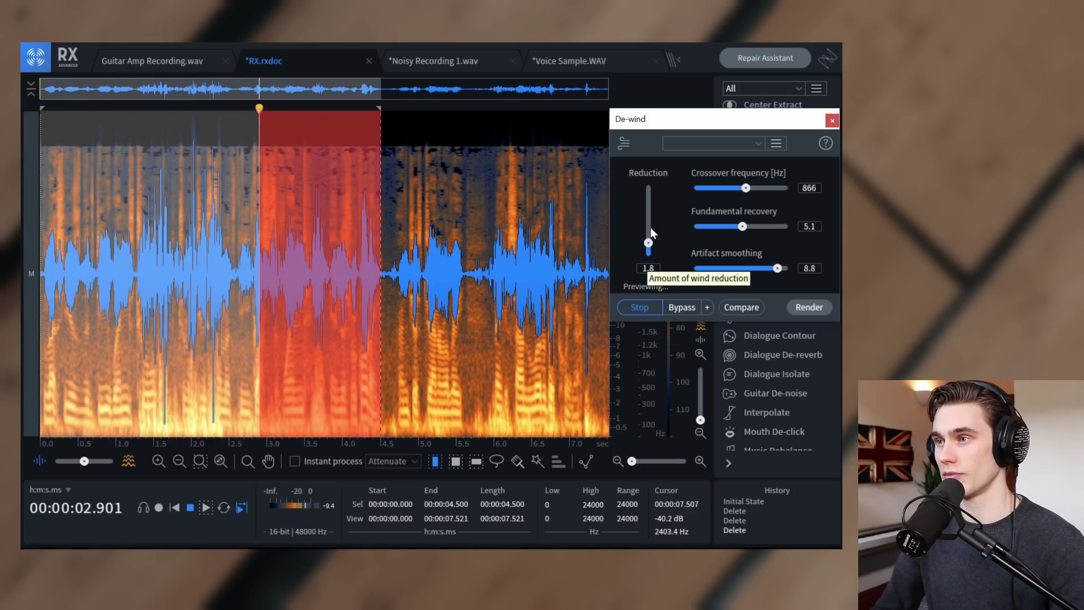
- Select the entire RX.rxdoc recording and render De-wind onto it
{"action": "left_click", "coordinate": [347, 241]}
{"action": "left_click_drag", "start_coordinate": [488, 283], "coordinate": [39, 283]}
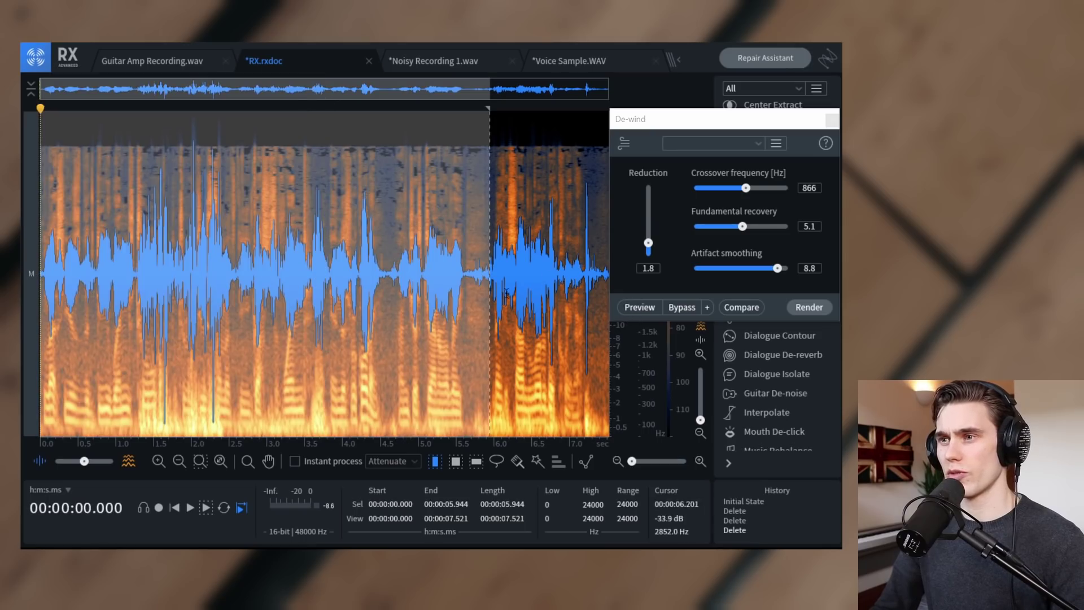
{"action": "left_click_drag", "start_coordinate": [487, 301], "coordinate": [771, 337]}
{"action": "left_click", "coordinate": [810, 308]}
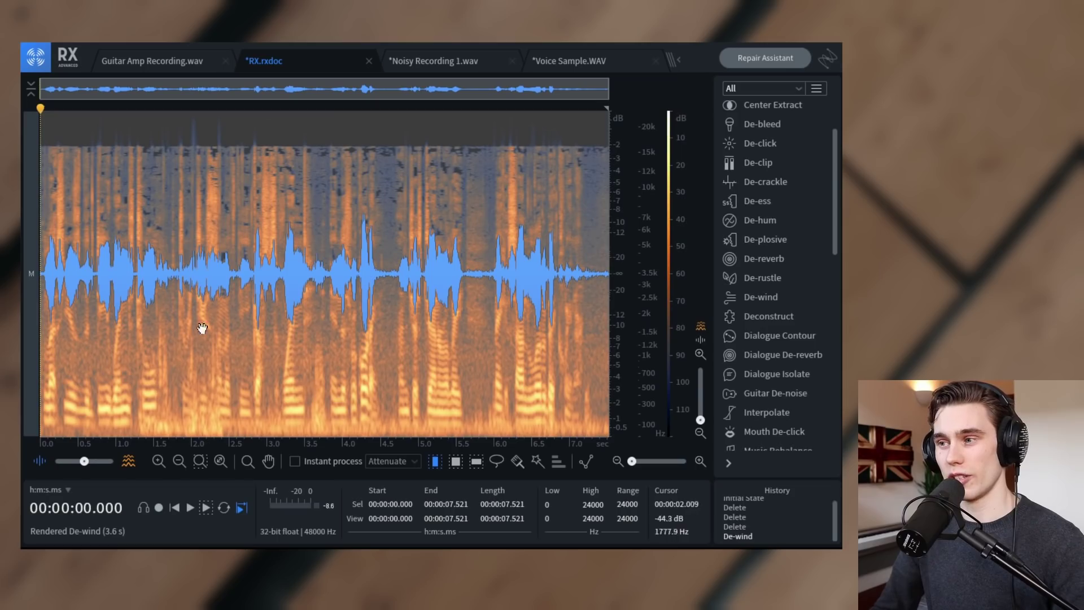
- Render a 2.00 dB Gain boost and an EQ Band 2 lift of 1.9 dB at 194 Hz
{"action": "scroll", "coordinate": [774, 375], "scroll_direction": "down", "scroll_amount": 6}
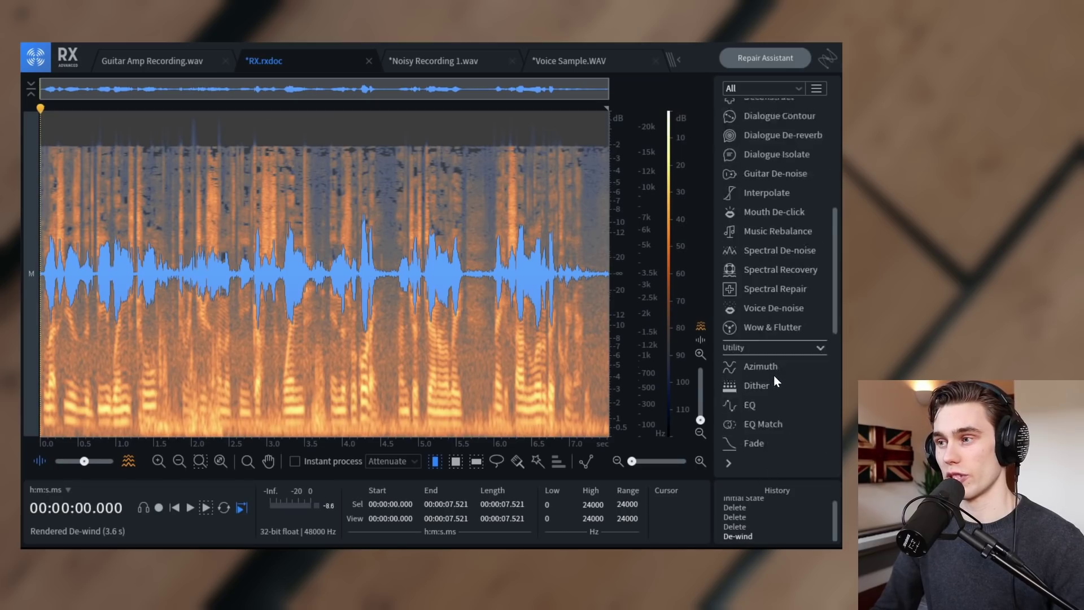
{"action": "left_click", "coordinate": [756, 353]}
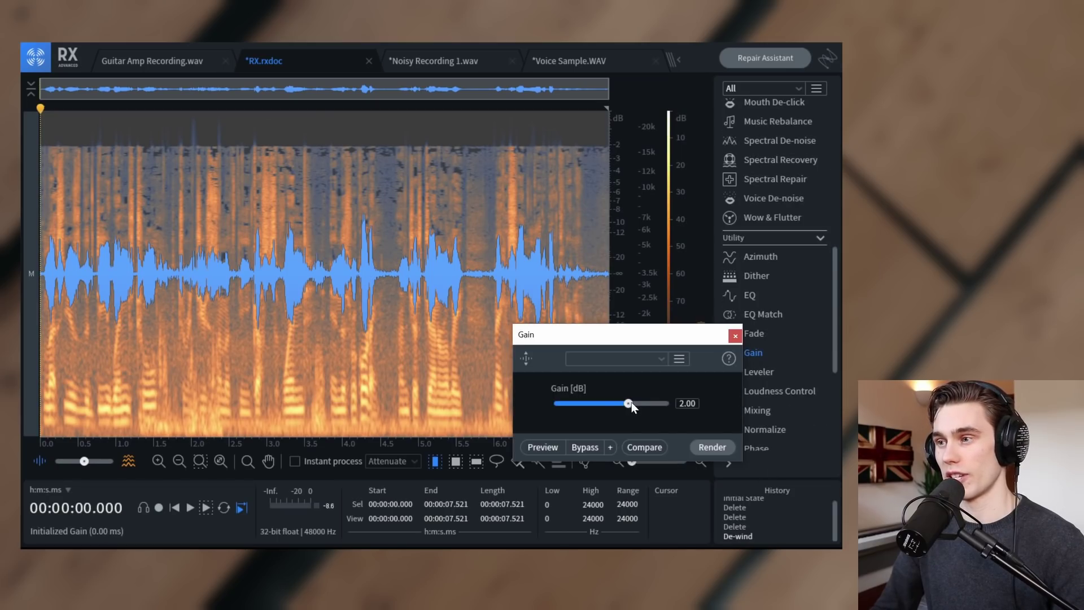
{"action": "left_click", "coordinate": [720, 448]}
{"action": "left_click", "coordinate": [748, 296]}
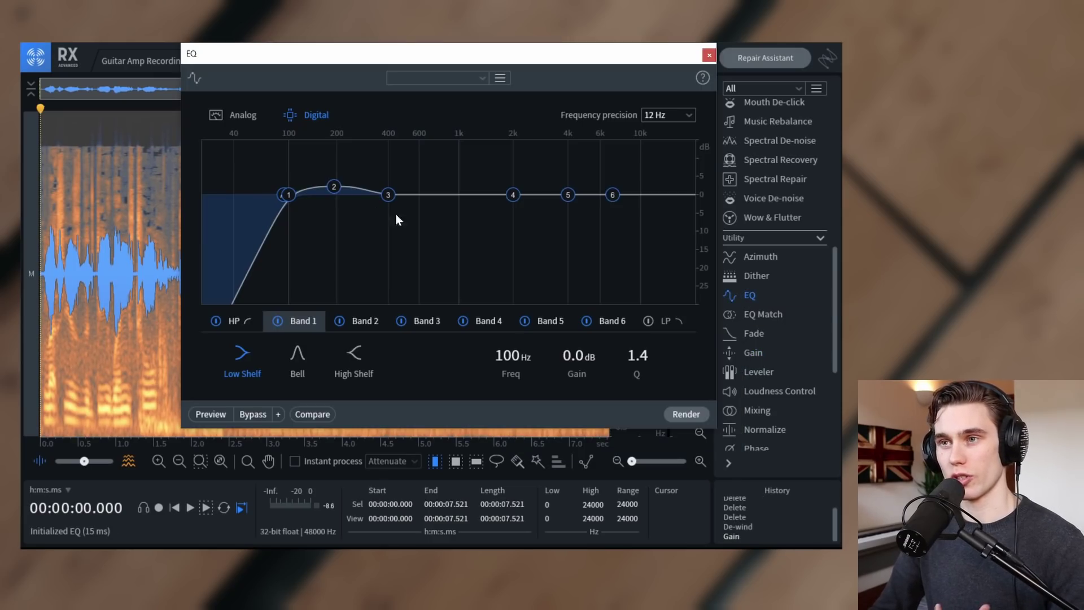
{"action": "left_click_drag", "start_coordinate": [336, 185], "coordinate": [333, 184]}
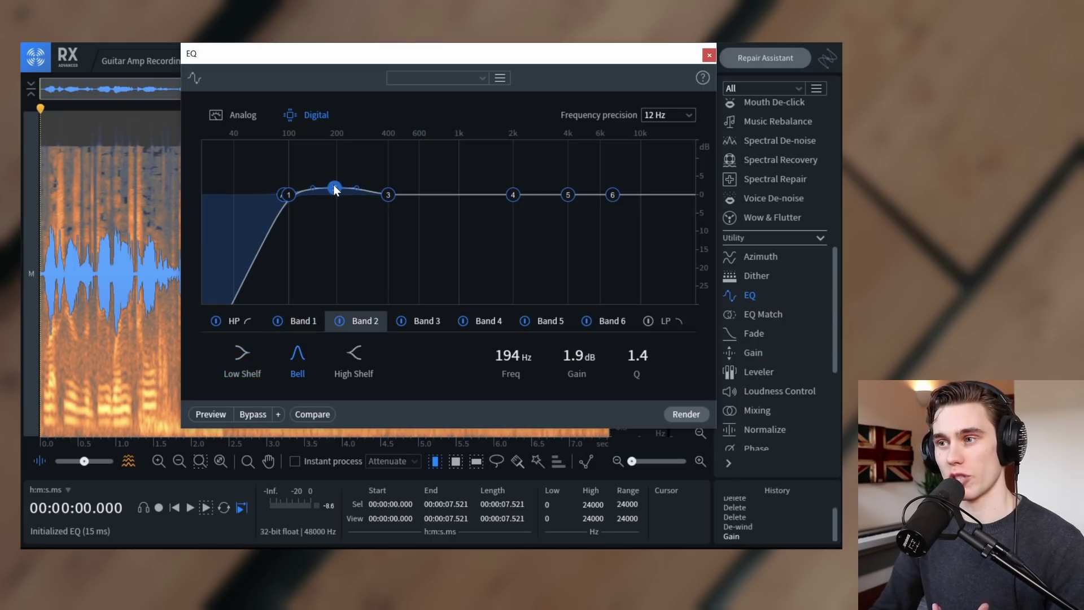
{"action": "left_click", "coordinate": [684, 414]}
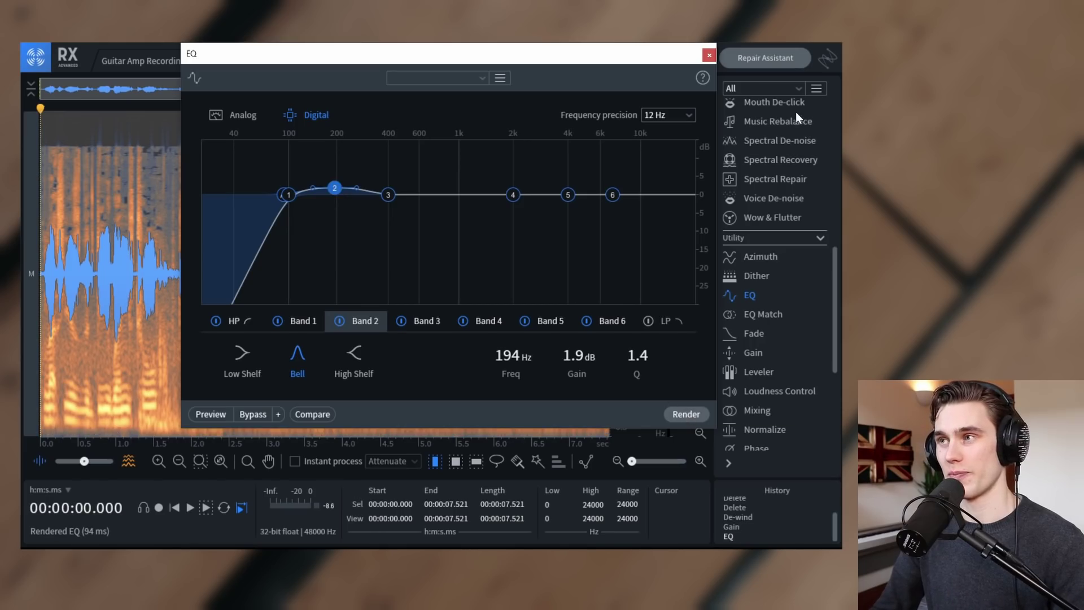
{"action": "left_click", "coordinate": [709, 55]}
- Play the processed result, then step back in History and play the unprocessed audio
{"action": "key", "text": "space"}
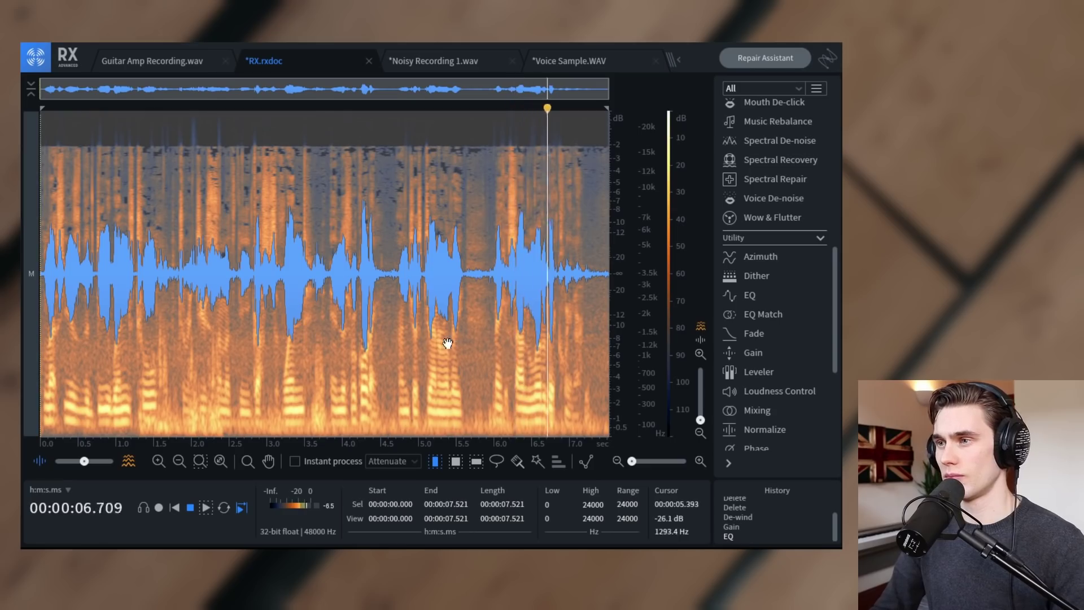
{"action": "left_click", "coordinate": [734, 508]}
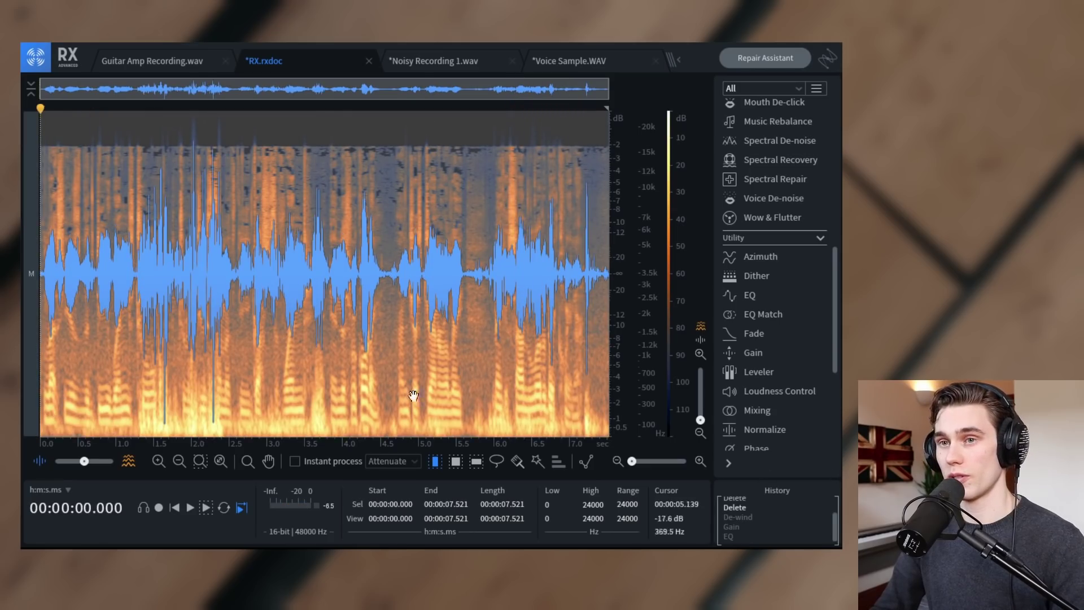
{"action": "key", "text": "space"}
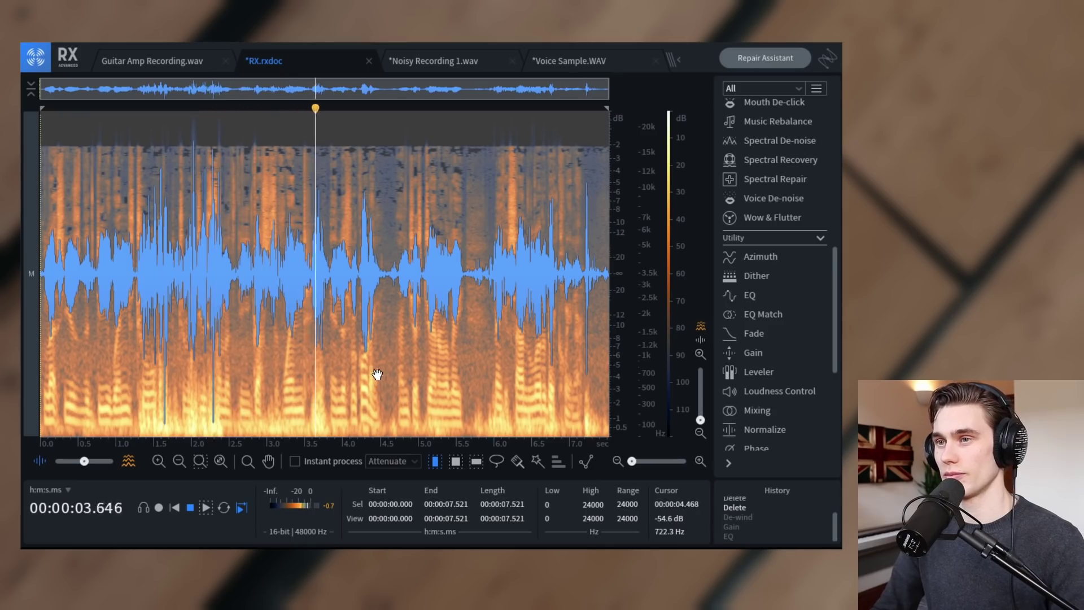
{"action": "key", "text": "space"}
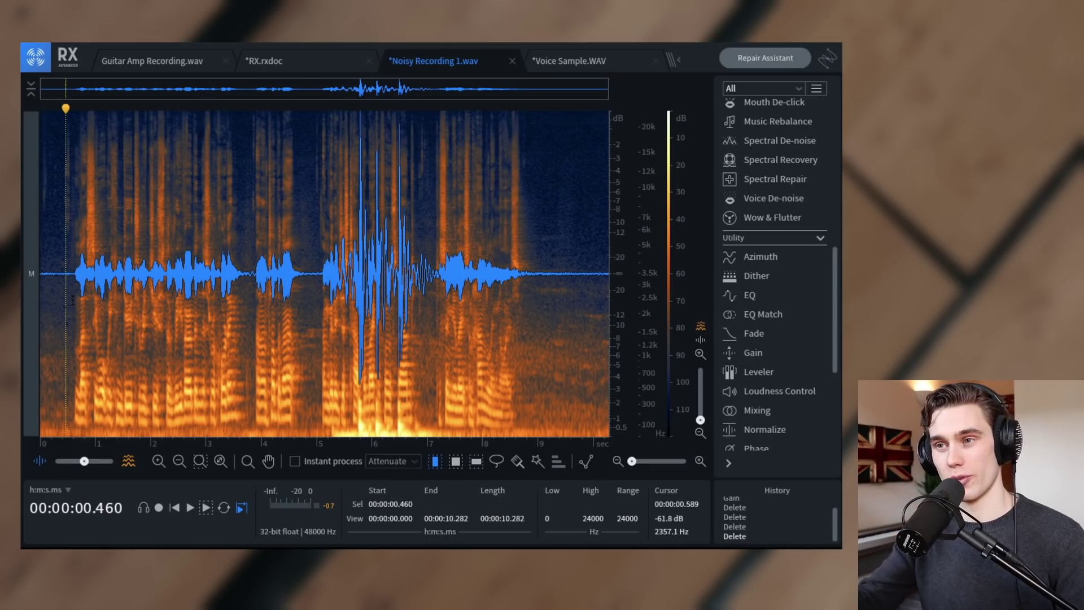
{"action": "key", "text": "space"}
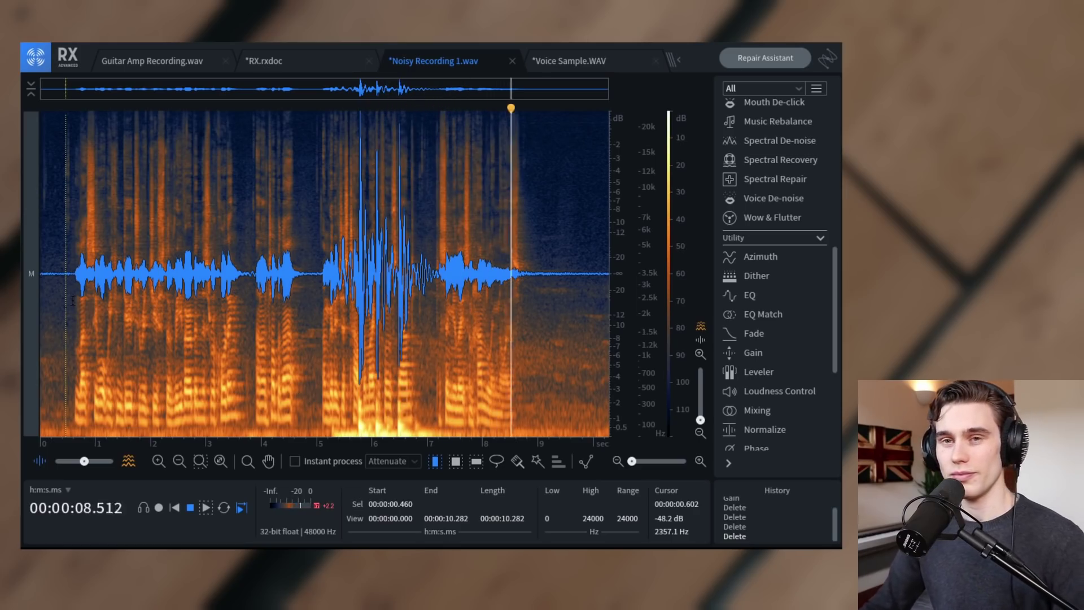
{"action": "key", "text": "space"}
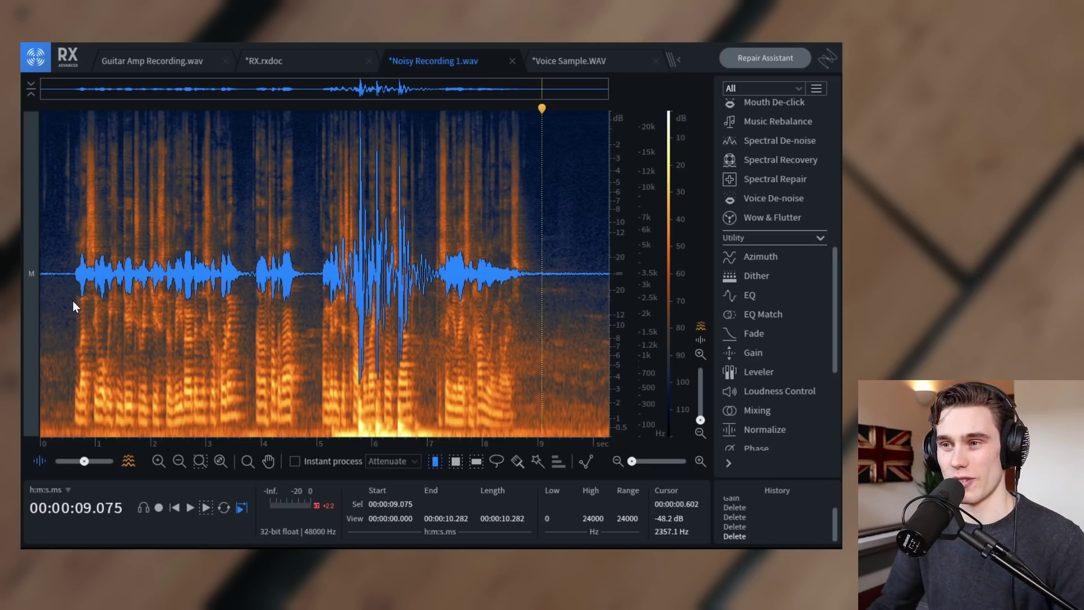
{"action": "left_click", "coordinate": [325, 316]}
{"action": "key", "text": "space"}
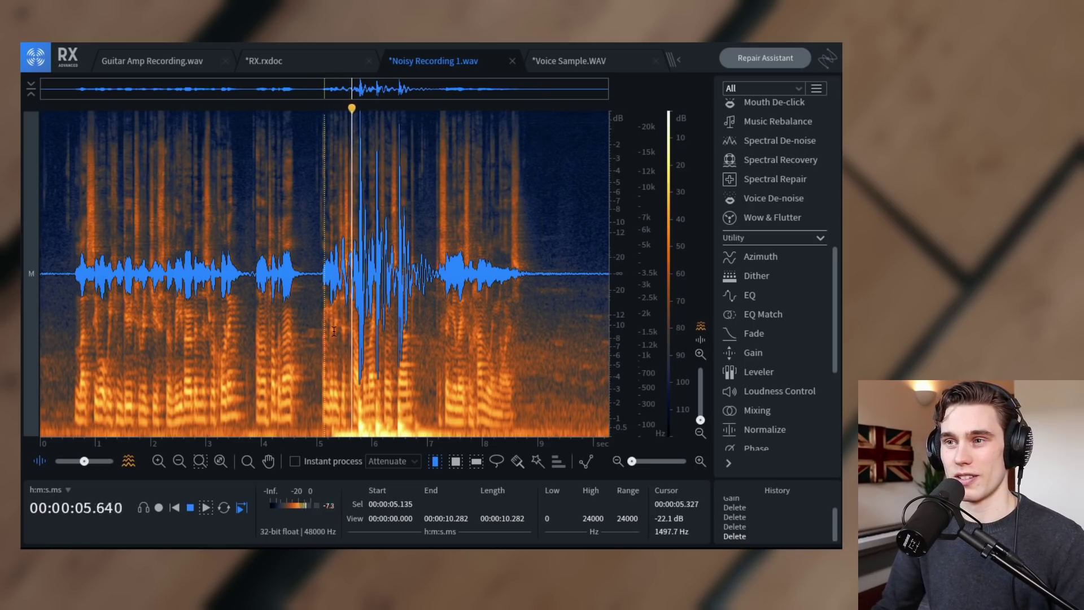
- Audition the loud burst from about 5.1 and 5.46 s, showing only the spectrogram
{"action": "left_click", "coordinate": [317, 319]}
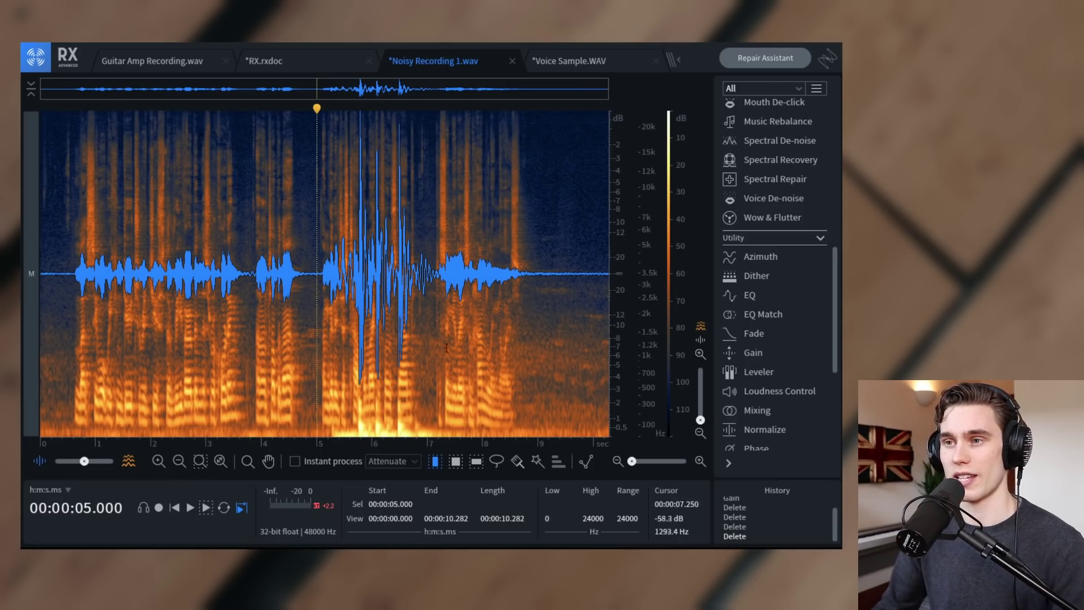
{"action": "left_click", "coordinate": [323, 323]}
{"action": "key", "text": "space"}
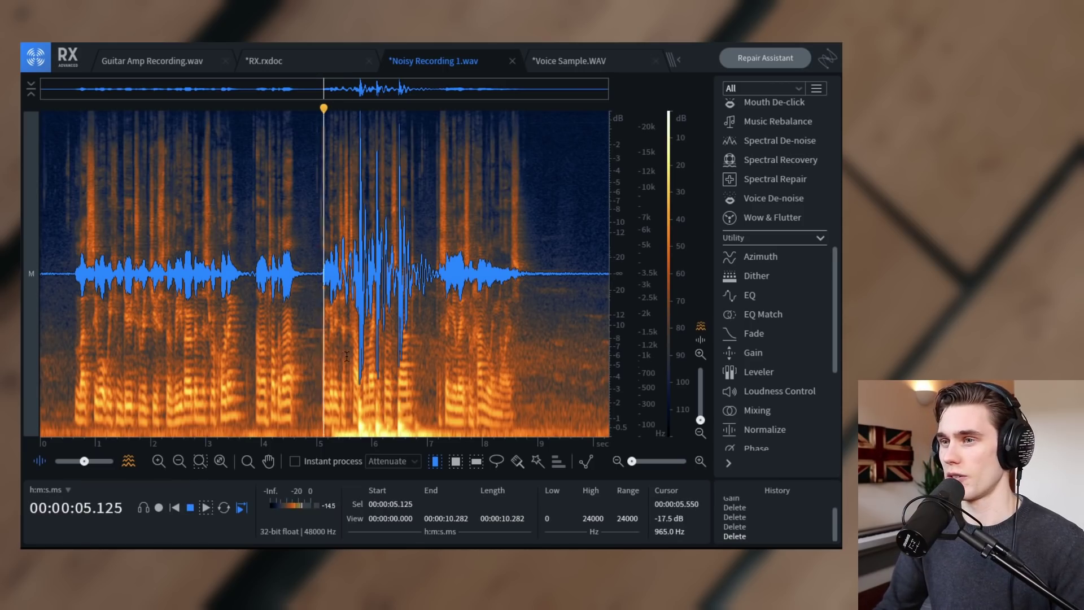
{"action": "key", "text": "space"}
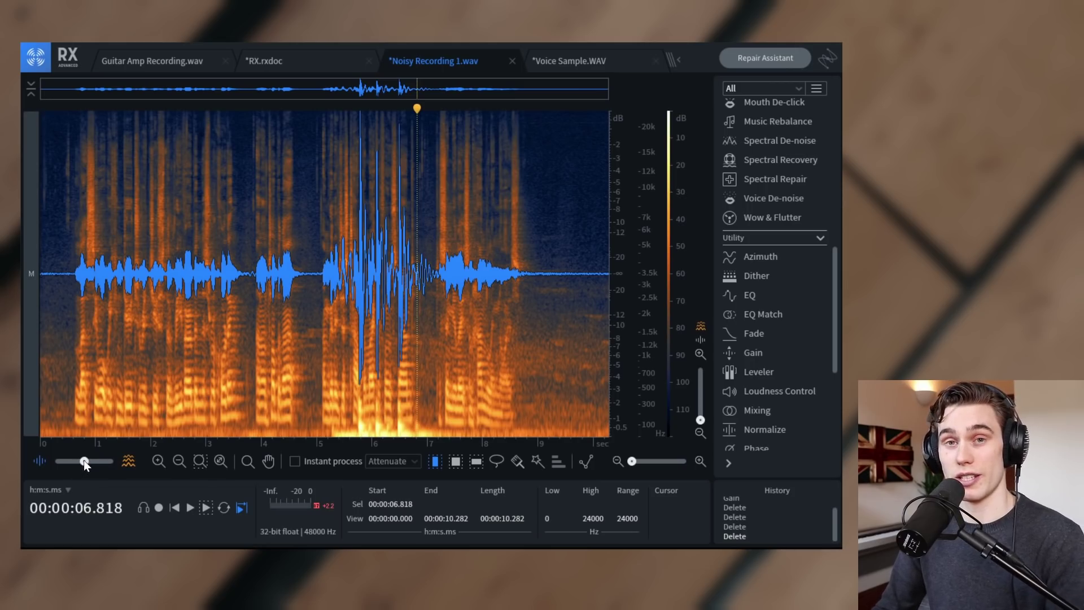
{"action": "scroll", "coordinate": [744, 293], "scroll_direction": "up", "scroll_amount": 3}
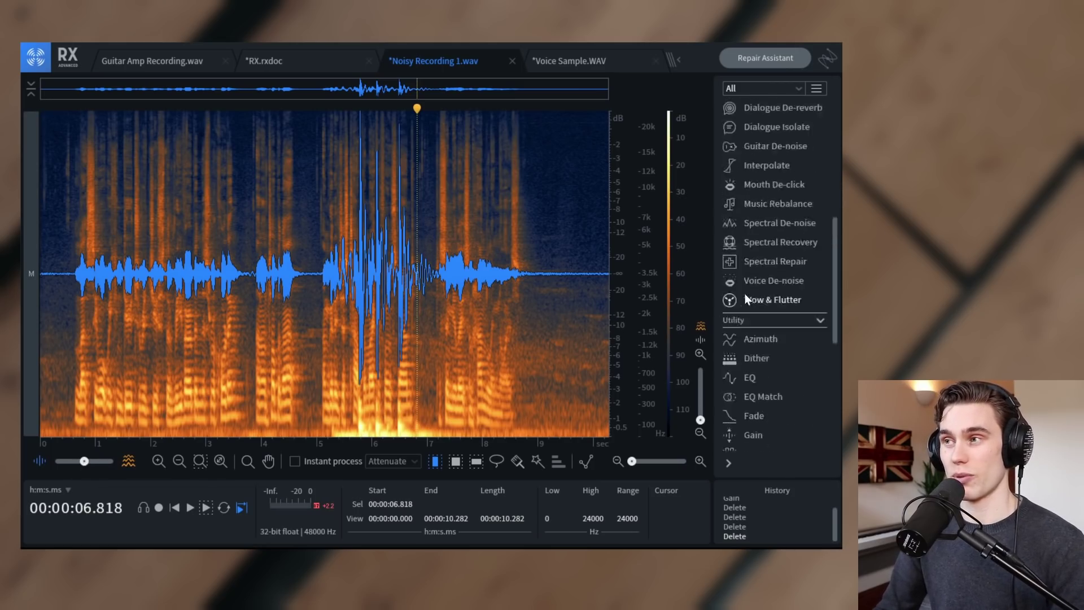
{"action": "scroll", "coordinate": [744, 293], "scroll_direction": "up", "scroll_amount": 12}
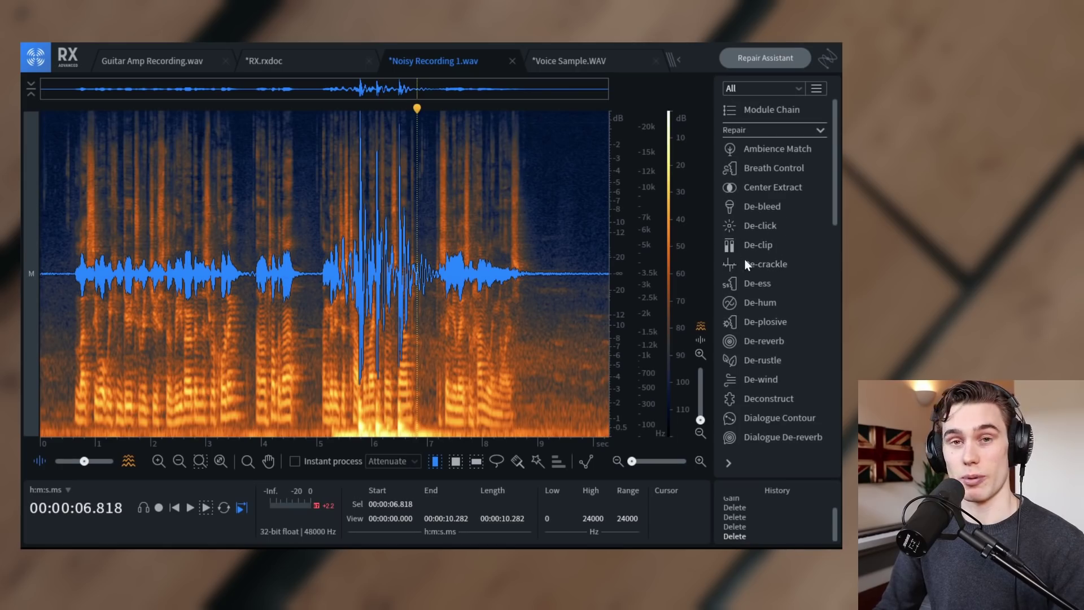
{"action": "left_click", "coordinate": [345, 435]}
{"action": "left_click_drag", "start_coordinate": [84, 462], "coordinate": [114, 461]}
{"action": "scroll", "coordinate": [371, 375], "scroll_direction": "up", "scroll_amount": 3}
{"action": "scroll", "coordinate": [372, 376], "scroll_direction": "up", "scroll_amount": 2}
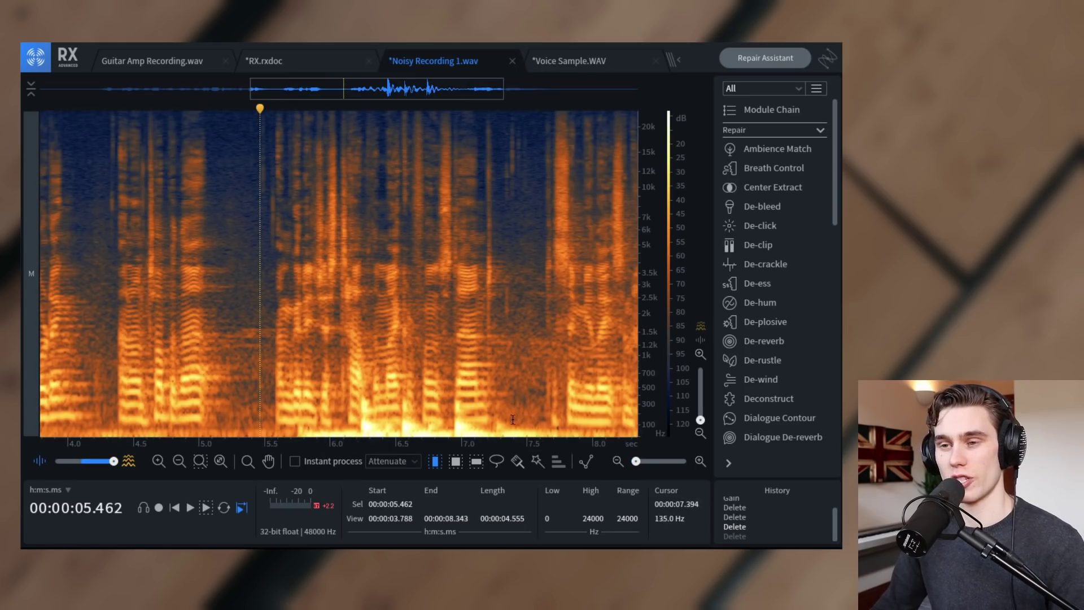
{"action": "key", "text": "space"}
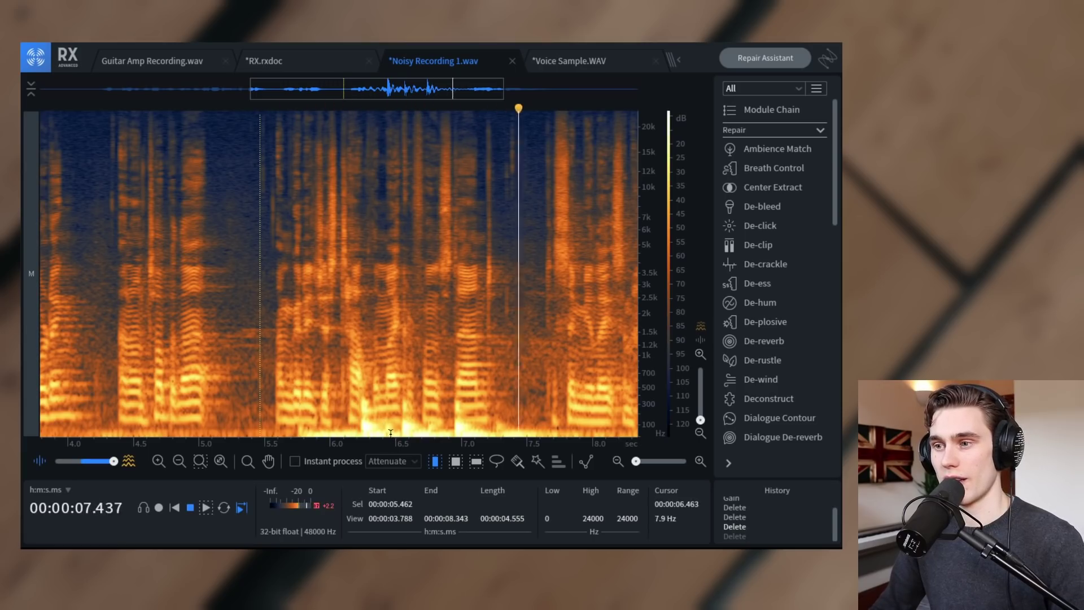
{"action": "key", "text": "space"}
- Lasso the low-end bump (5.785–7.333 s, 0–172 Hz) and render Silence onto it
{"action": "left_click", "coordinate": [497, 461]}
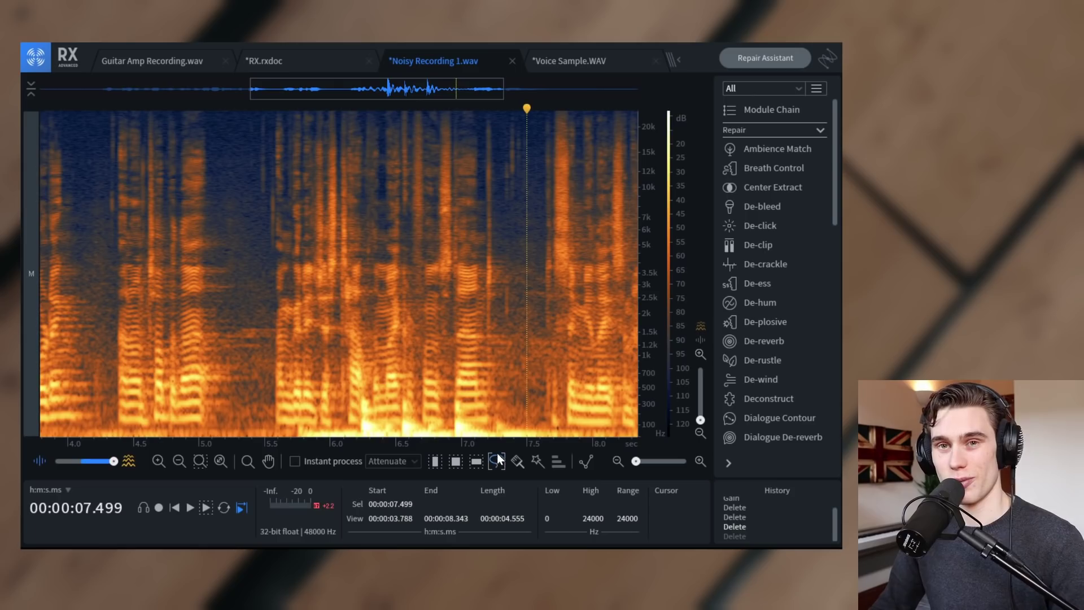
{"action": "left_click", "coordinate": [302, 437]}
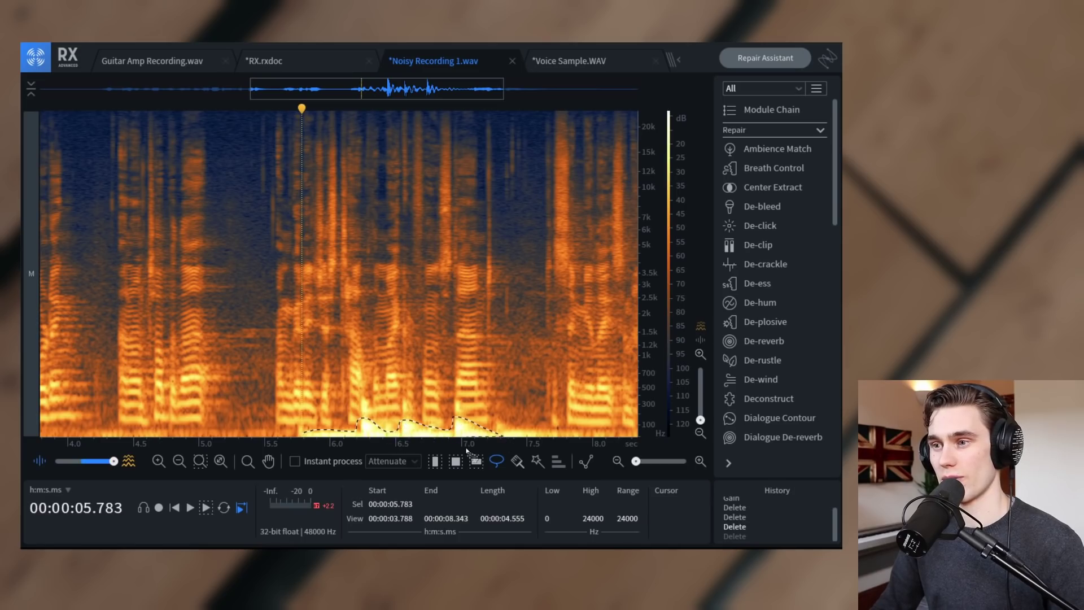
{"action": "left_click_drag", "start_coordinate": [305, 438], "coordinate": [315, 435]}
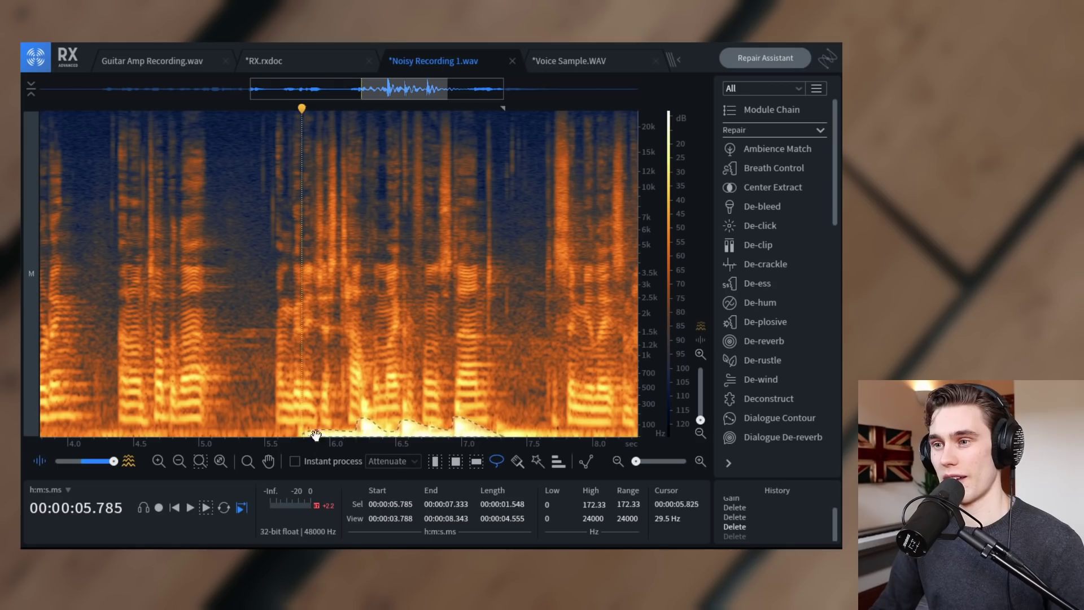
{"action": "right_click", "coordinate": [419, 429]}
{"action": "mouse_move", "coordinate": [459, 452]}
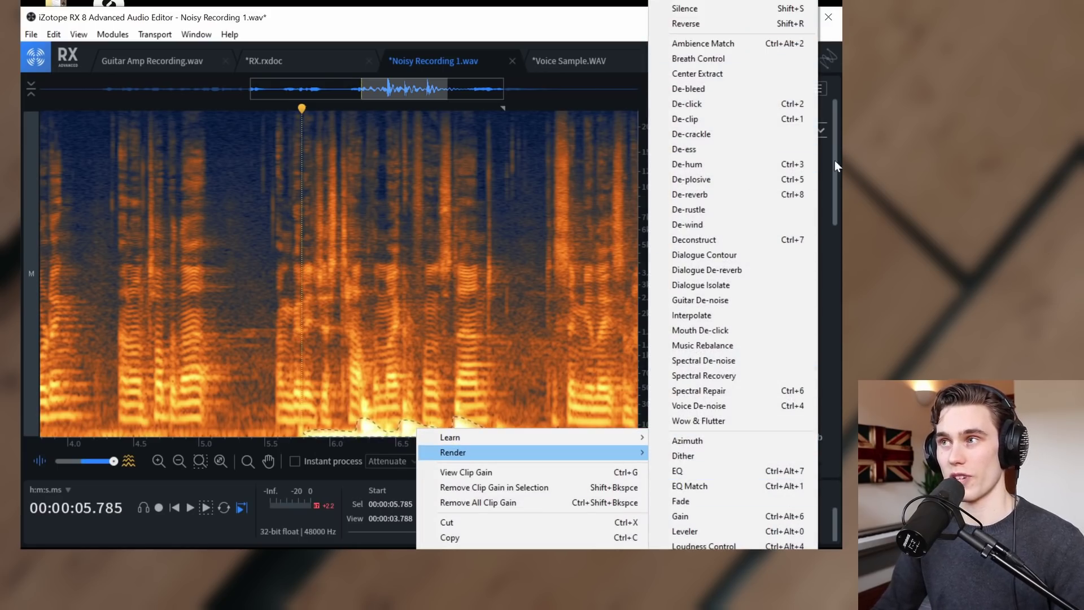
{"action": "left_click", "coordinate": [701, 8]}
{"action": "left_click", "coordinate": [361, 304]}
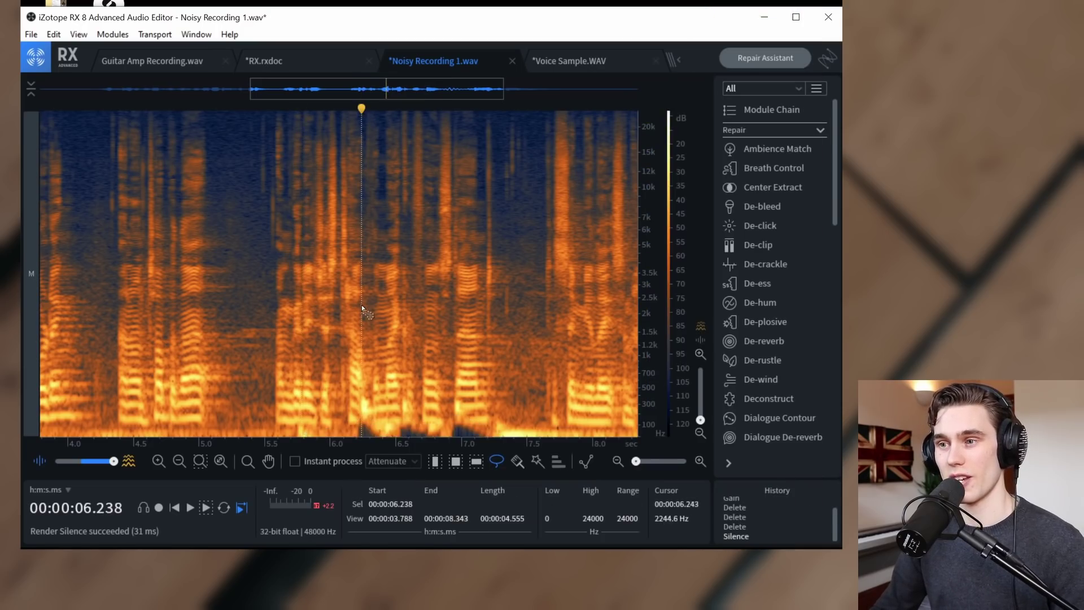
{"action": "scroll", "coordinate": [231, 328], "scroll_direction": "down", "scroll_amount": 5}
{"action": "left_click", "coordinate": [332, 347]}
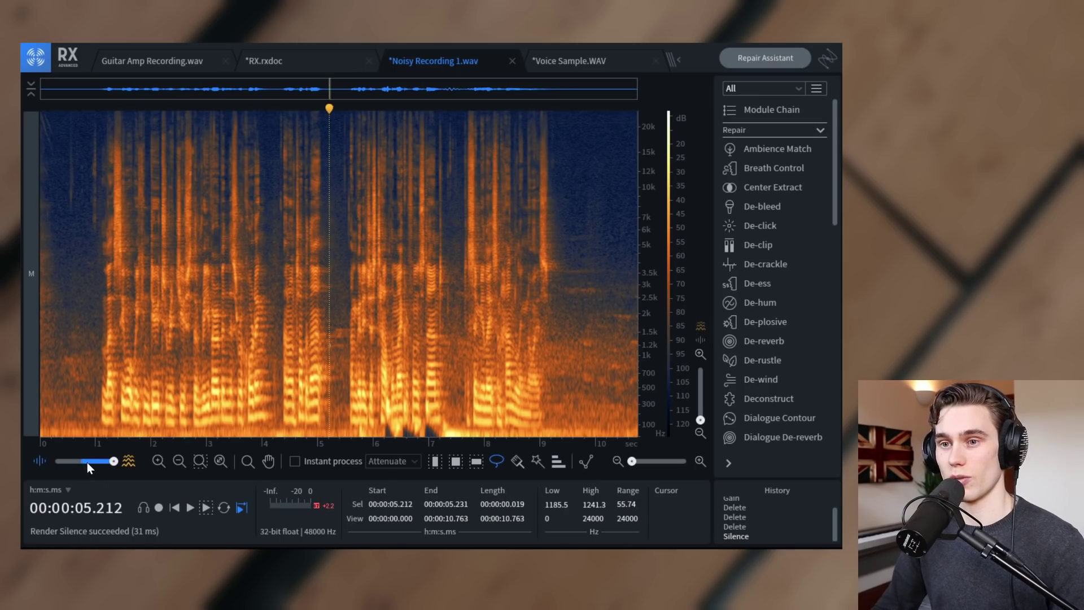
- Overlay the waveform on the spectrogram and play the passage from 5.488 s
{"action": "left_click_drag", "start_coordinate": [113, 461], "coordinate": [85, 462]}
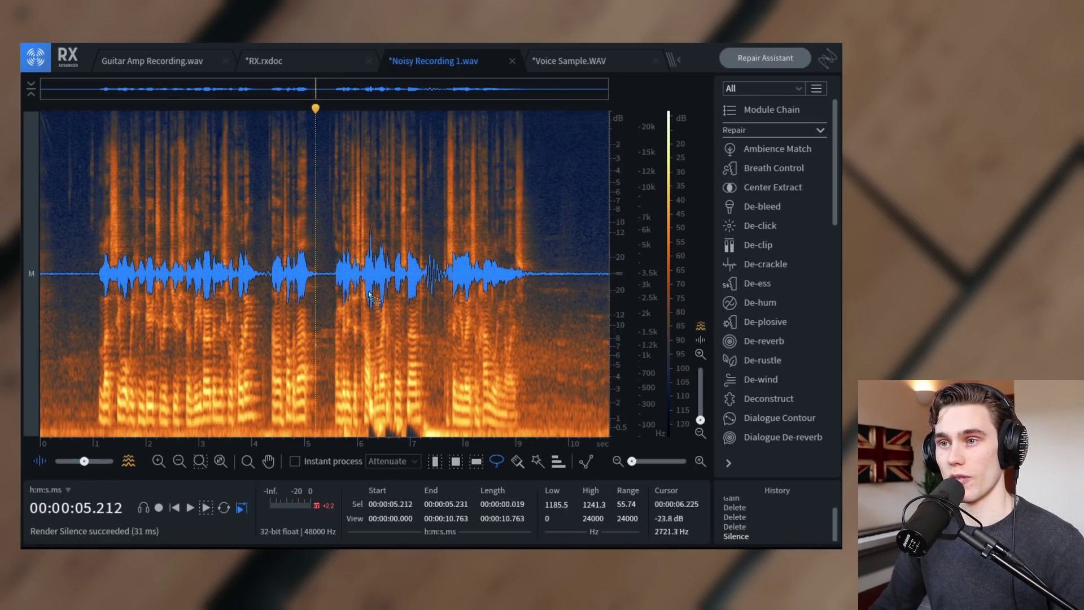
{"action": "key", "text": "t"}
{"action": "left_click", "coordinate": [331, 350]}
{"action": "key", "text": "space"}
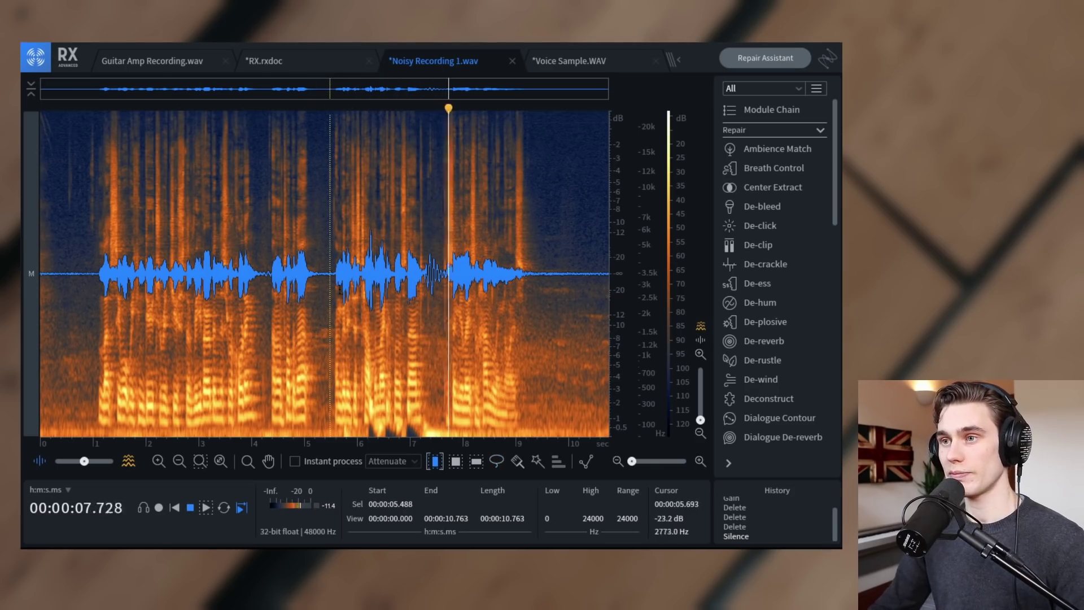
{"action": "key", "text": "space"}
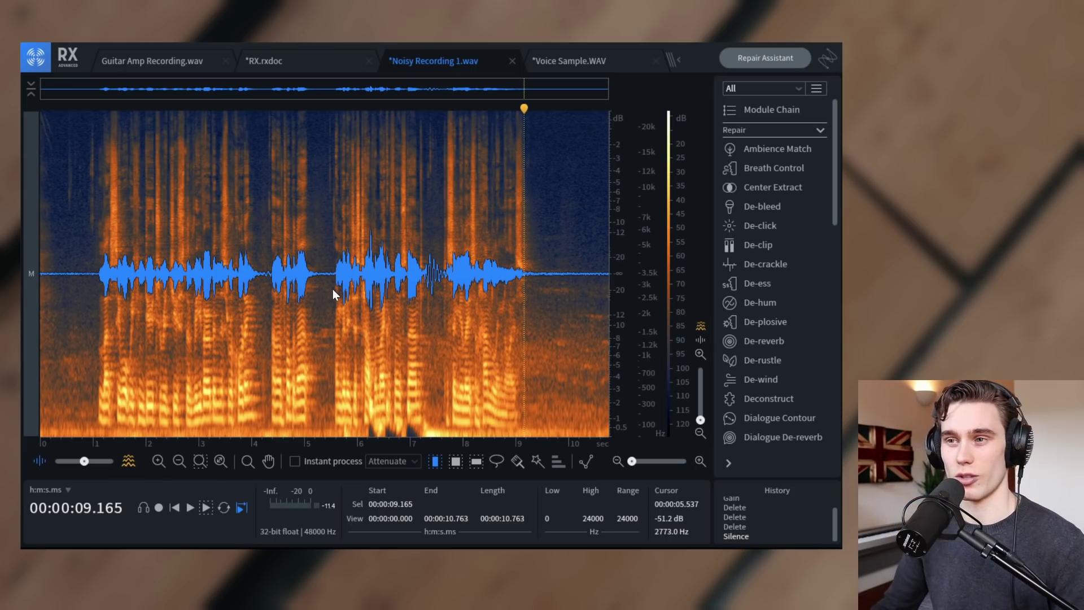
- Undo to hear the original bump, then restore Silence from History and replay
{"action": "left_click", "coordinate": [333, 289]}
{"action": "key", "text": "ctrl+z"}
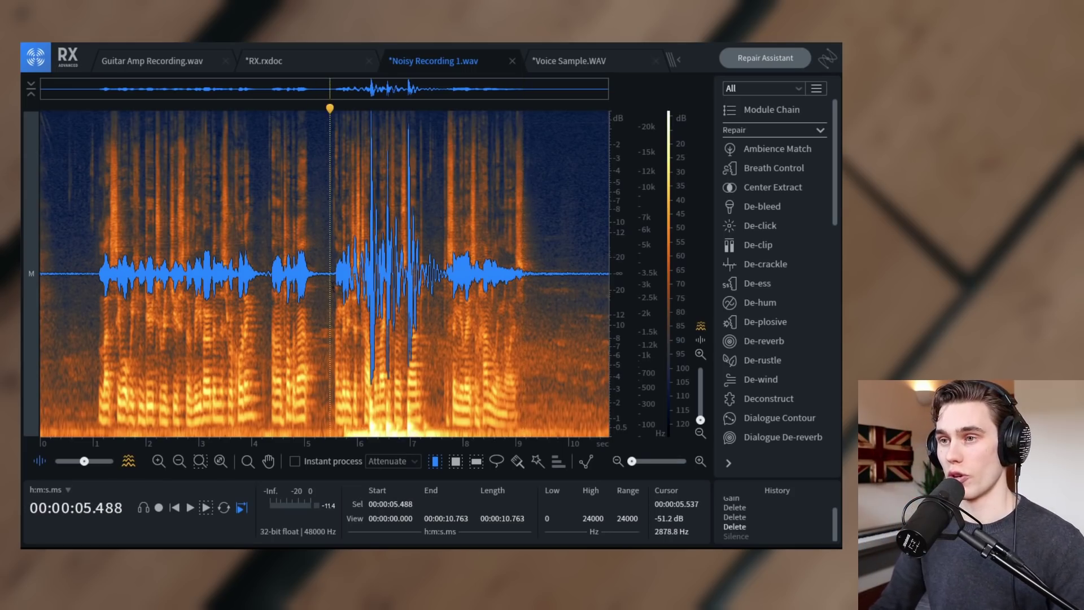
{"action": "key", "text": "space"}
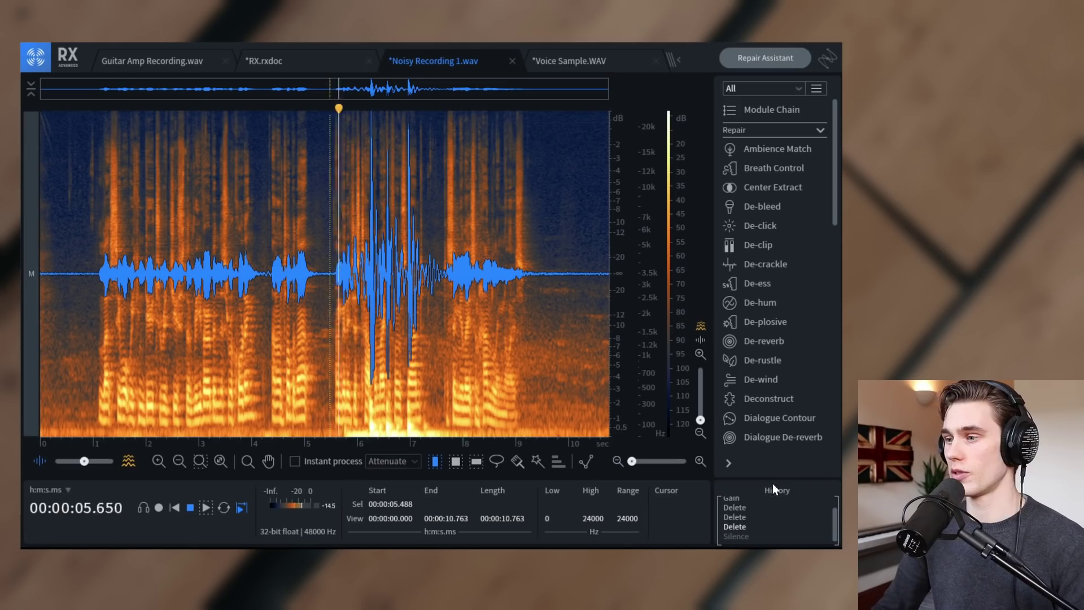
{"action": "left_click", "coordinate": [735, 537]}
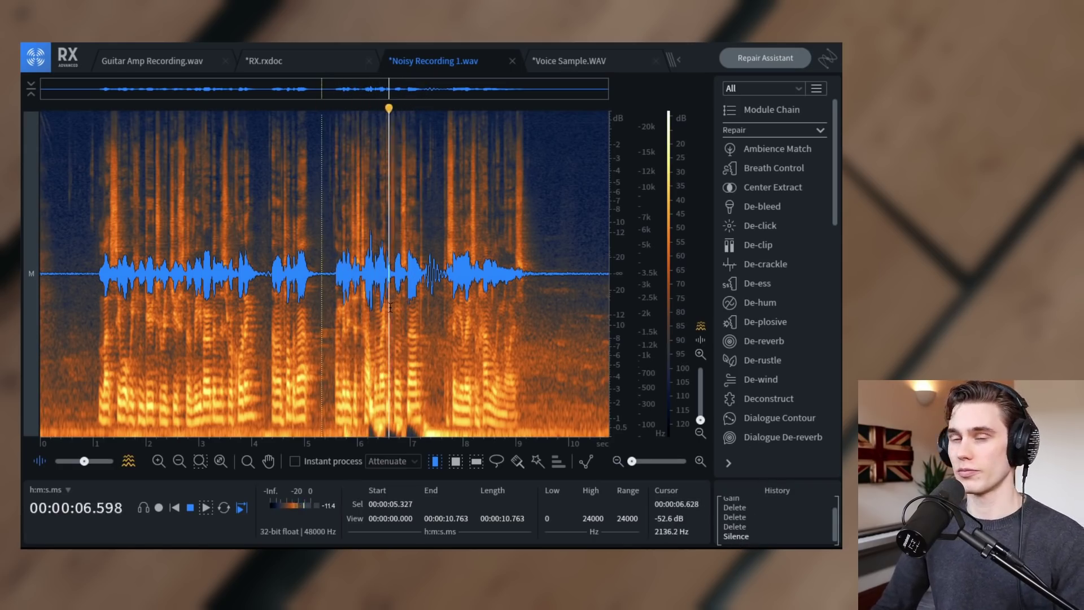
{"action": "key", "text": "space"}
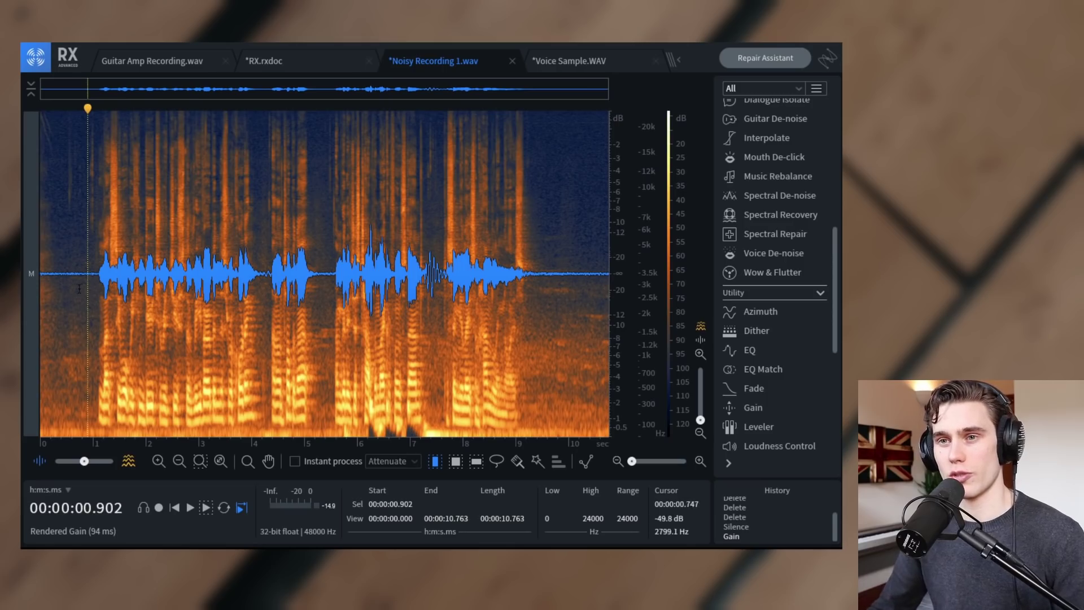
{"action": "left_click", "coordinate": [73, 290]}
{"action": "key", "text": "space"}
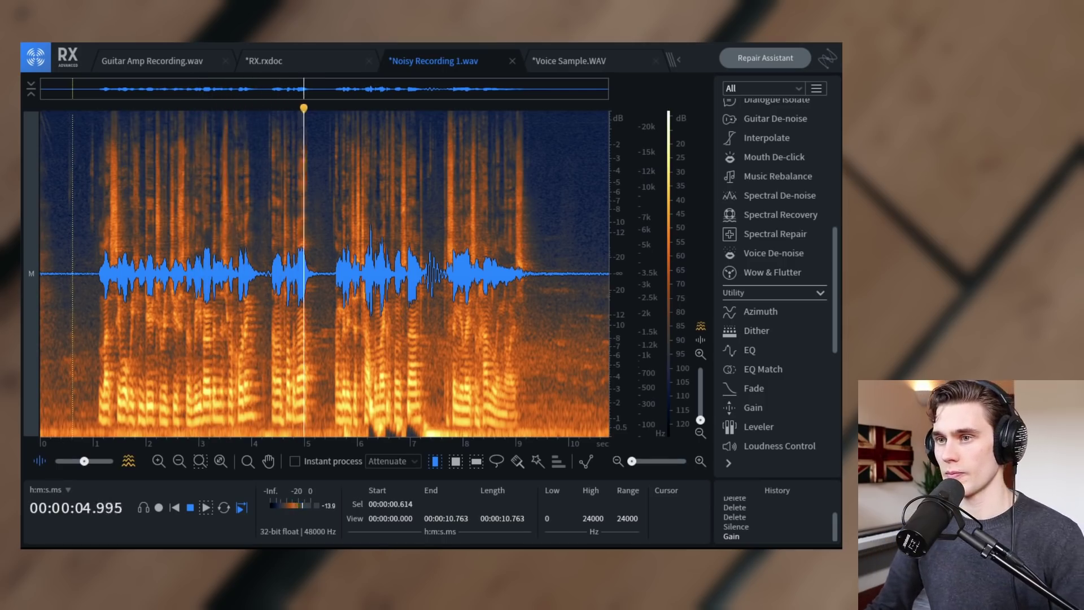
{"action": "key", "text": "space"}
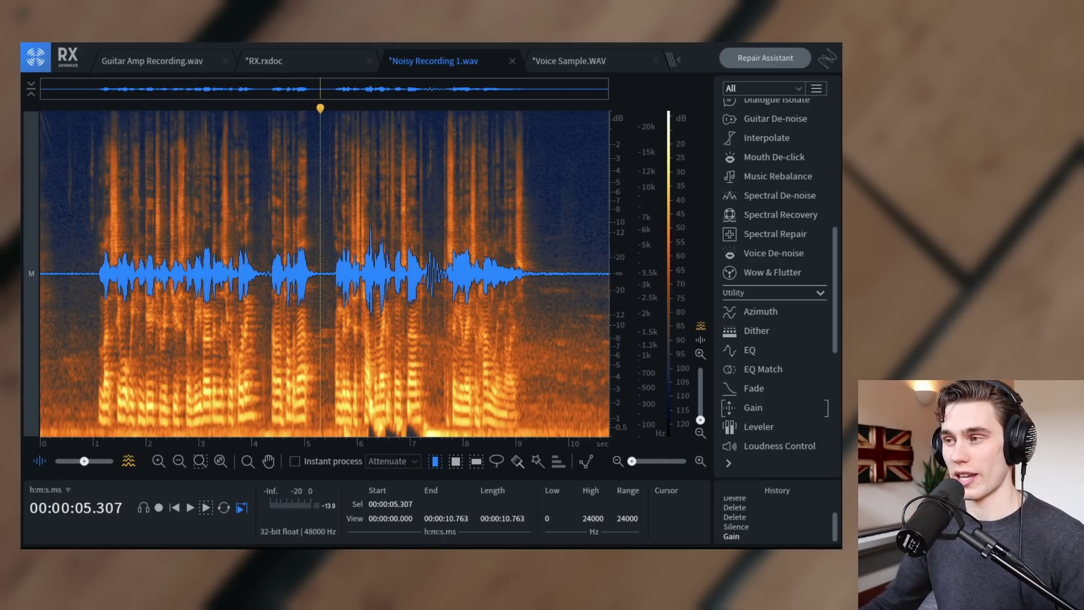
{"action": "scroll", "coordinate": [792, 267], "scroll_direction": "up", "scroll_amount": 5}
{"action": "scroll", "coordinate": [781, 270], "scroll_direction": "down", "scroll_amount": 1}
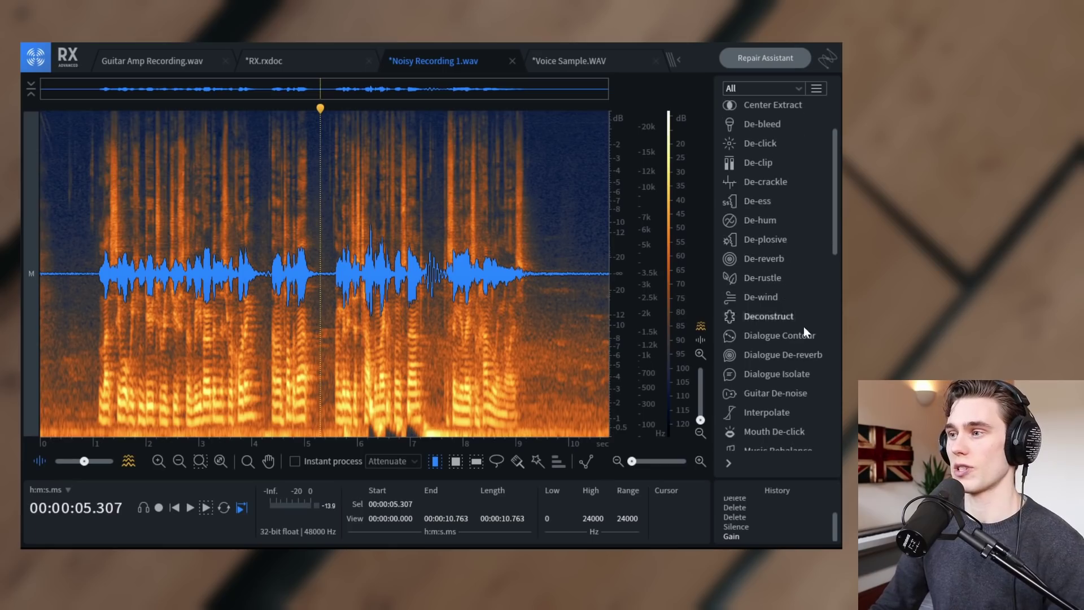
{"action": "scroll", "coordinate": [791, 355], "scroll_direction": "down", "scroll_amount": 1}
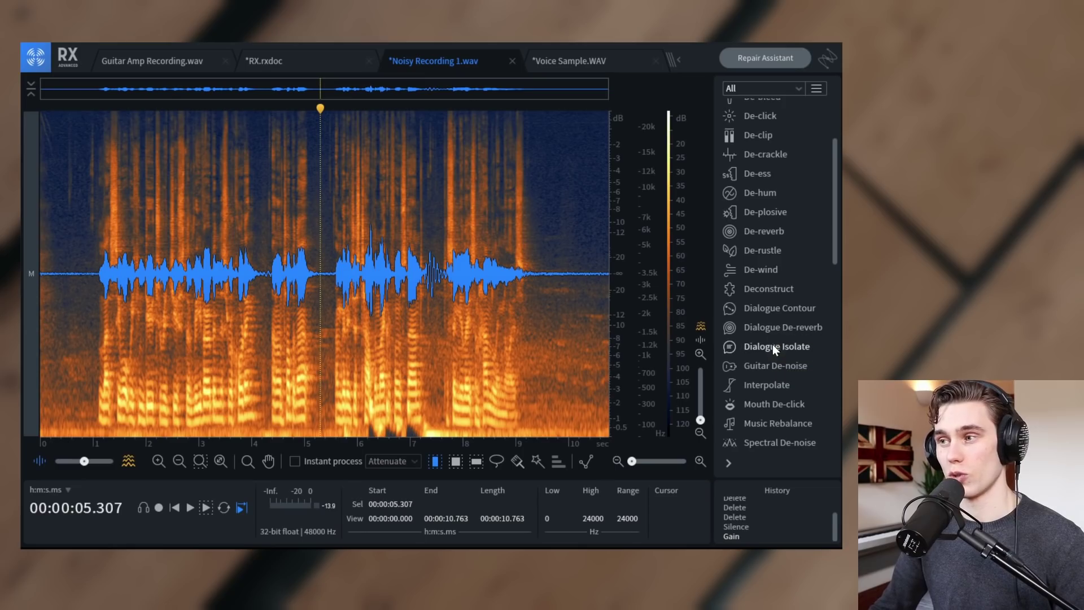
{"action": "left_click", "coordinate": [776, 346]}
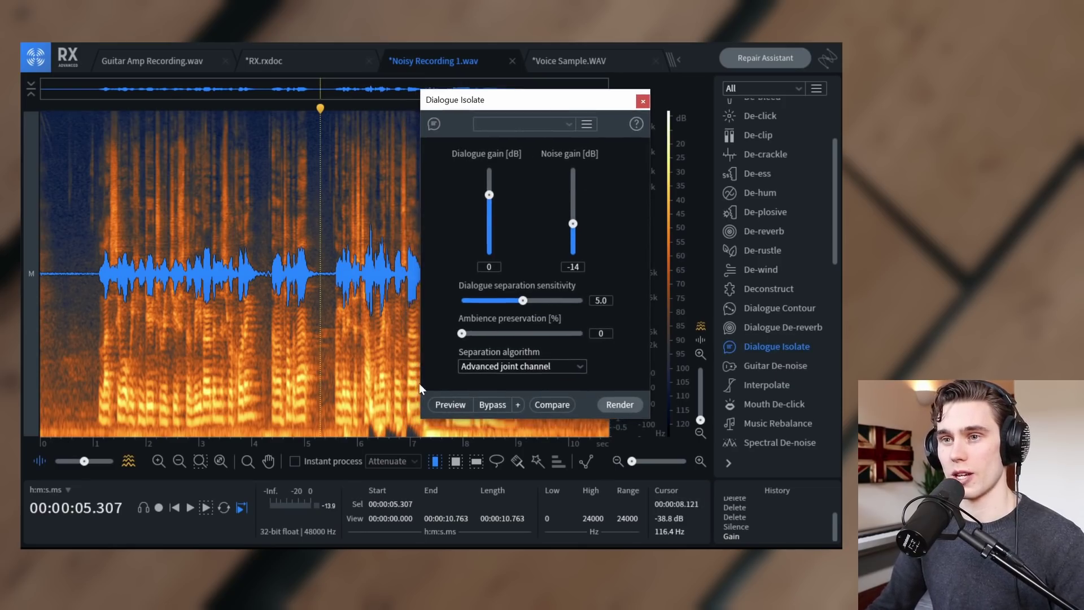
- Preview Dialogue Isolate on the first 5.46 s with ambience preservation raised to 10%
{"action": "left_click_drag", "start_coordinate": [328, 288], "coordinate": [40, 288]}
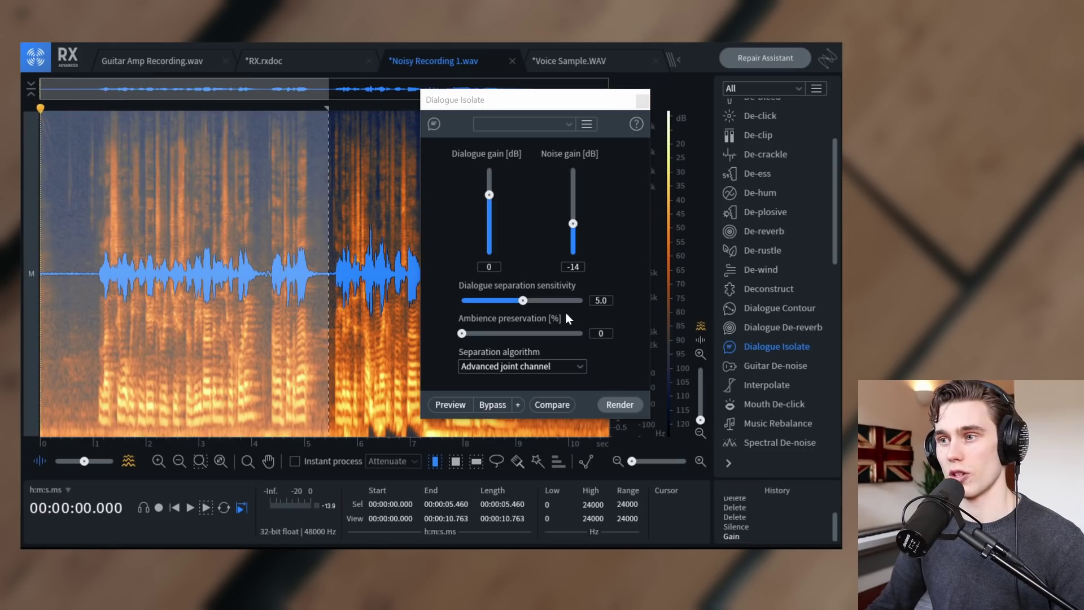
{"action": "left_click", "coordinate": [452, 404]}
{"action": "left_click_drag", "start_coordinate": [572, 223], "coordinate": [575, 222]}
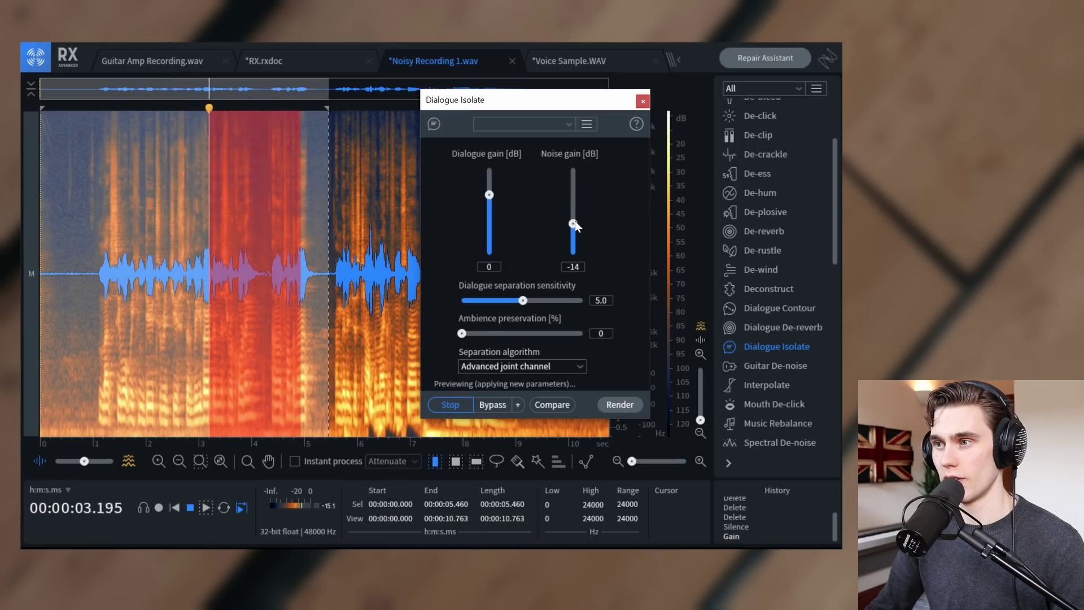
{"action": "left_click_drag", "start_coordinate": [567, 100], "coordinate": [590, 99]}
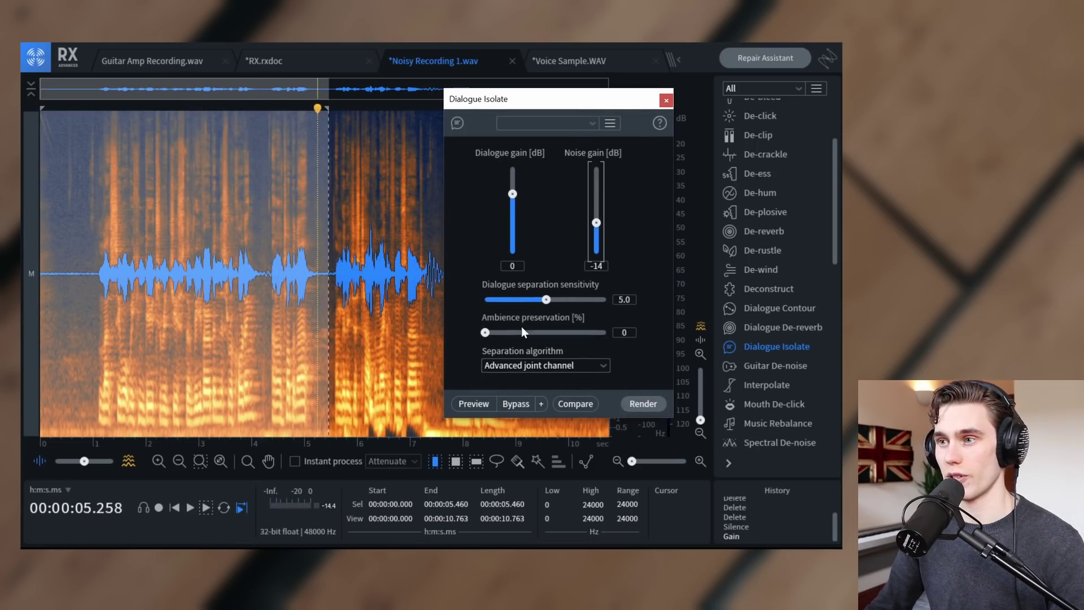
{"action": "left_click_drag", "start_coordinate": [485, 333], "coordinate": [519, 331]}
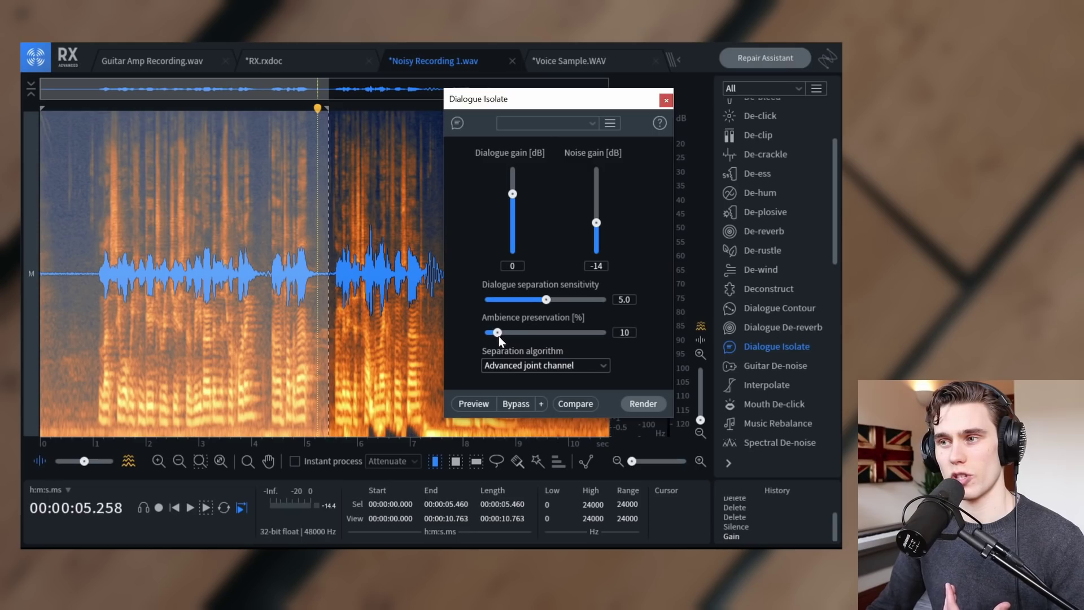
- Extend the selection to the whole file and apply Dialogue Isolate
{"action": "left_click", "coordinate": [433, 226], "text": "shift"}
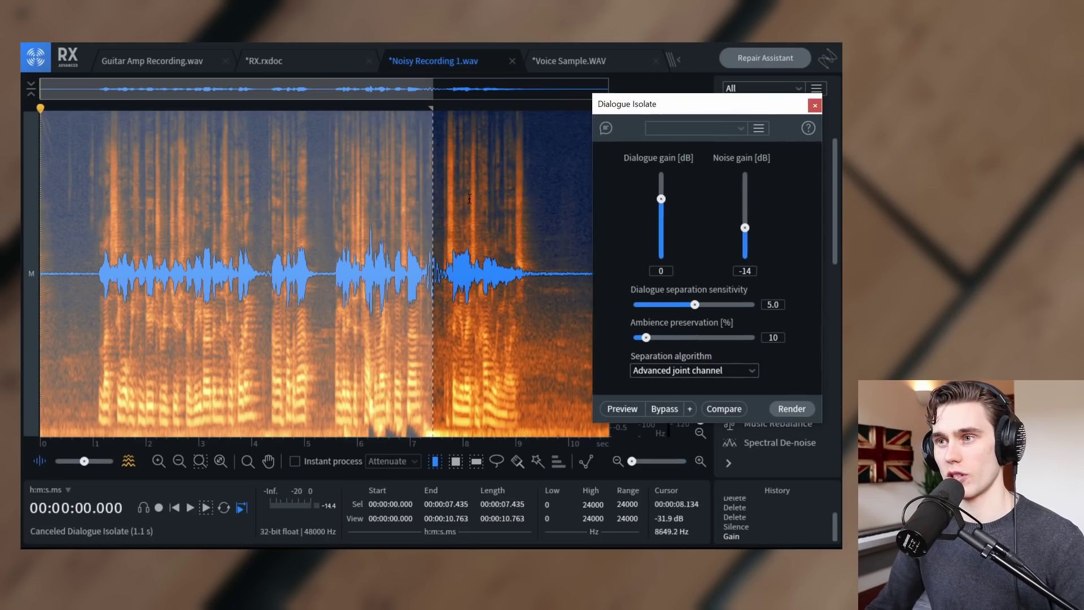
{"action": "left_click_drag", "start_coordinate": [433, 211], "coordinate": [641, 211]}
{"action": "left_click_drag", "start_coordinate": [673, 110], "coordinate": [459, 103]}
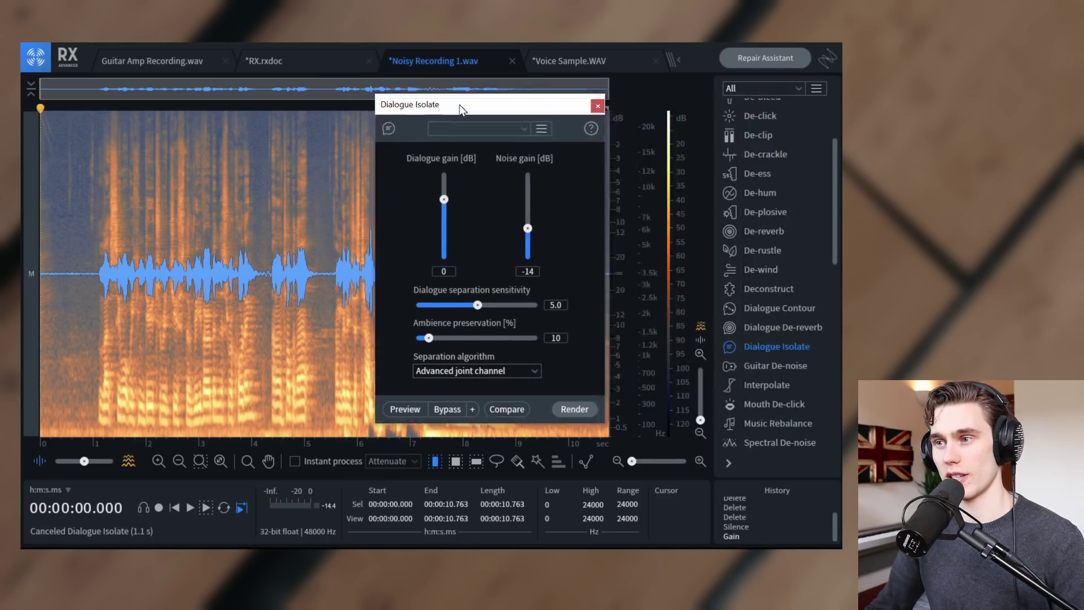
{"action": "left_click", "coordinate": [578, 412]}
- Play from 1 s, compare against the unprocessed audio via undo, and restore Dialogue Isolate
{"action": "left_click", "coordinate": [92, 294]}
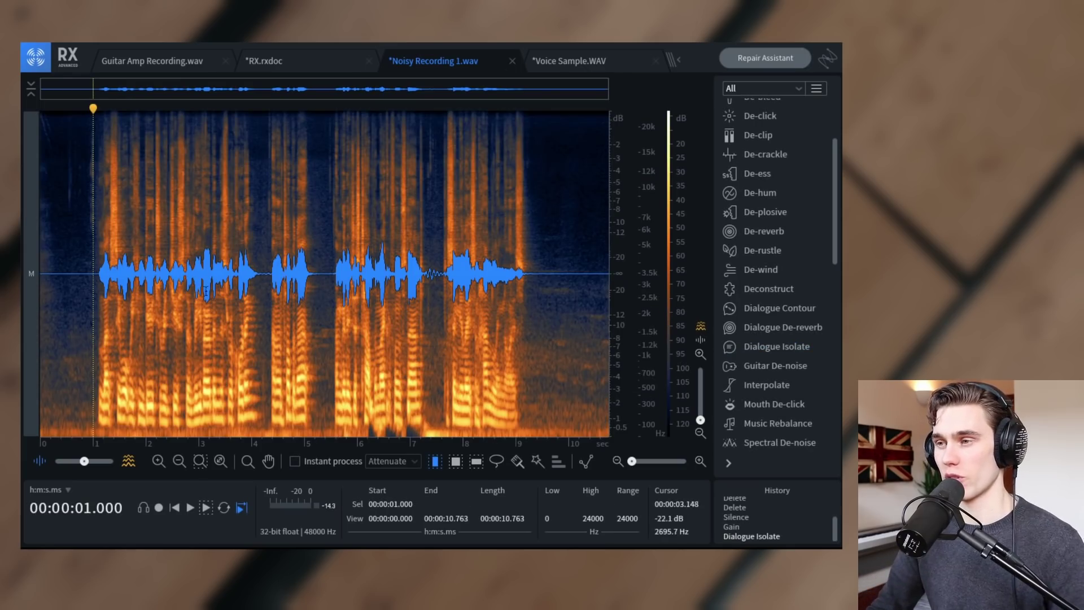
{"action": "key", "text": "space"}
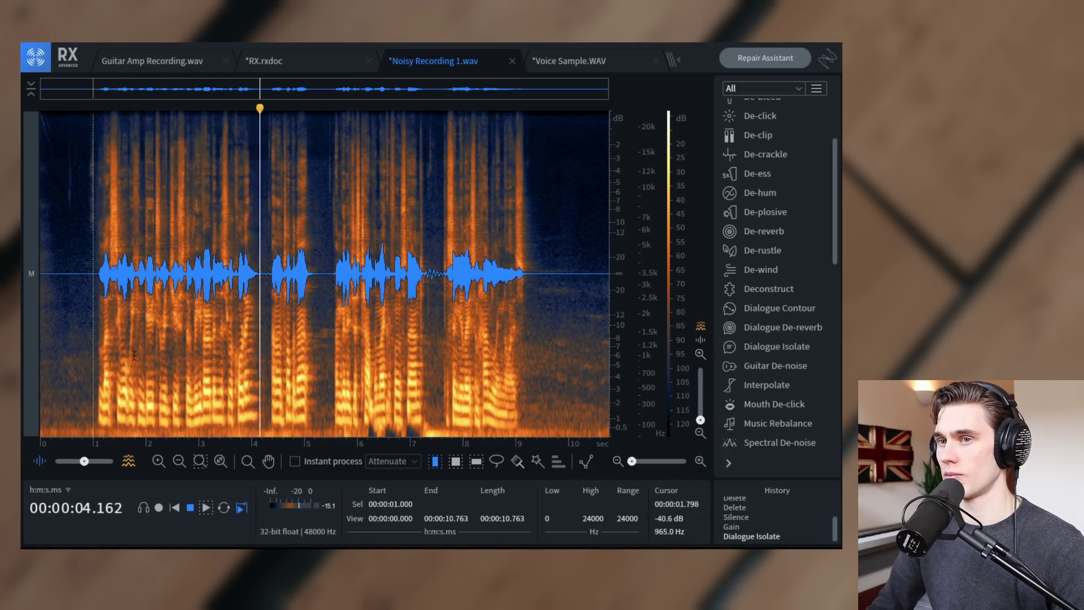
{"action": "key", "text": "ctrl+z"}
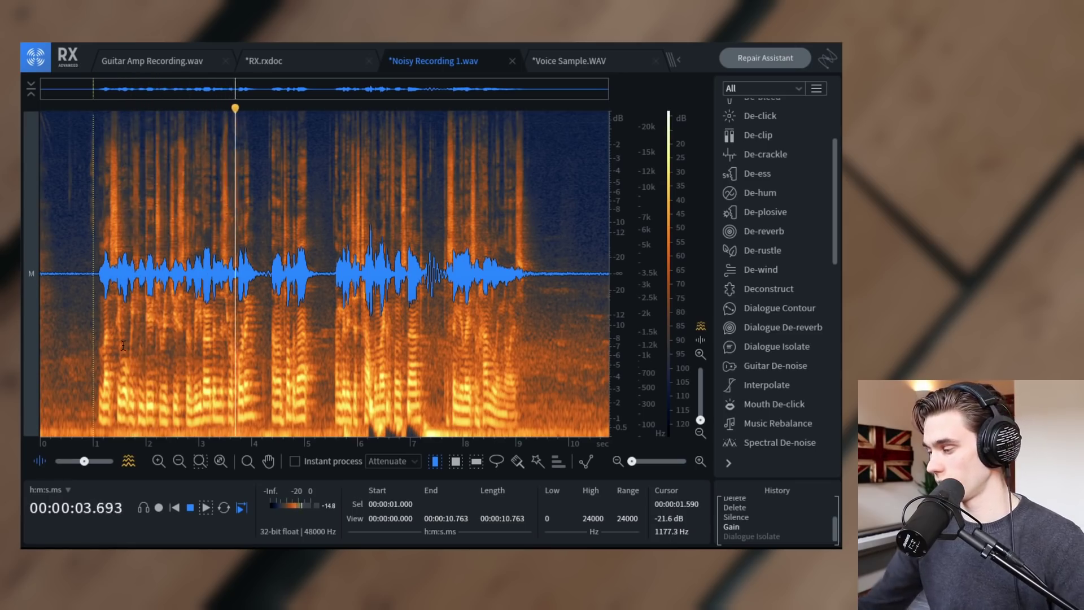
{"action": "key", "text": "space"}
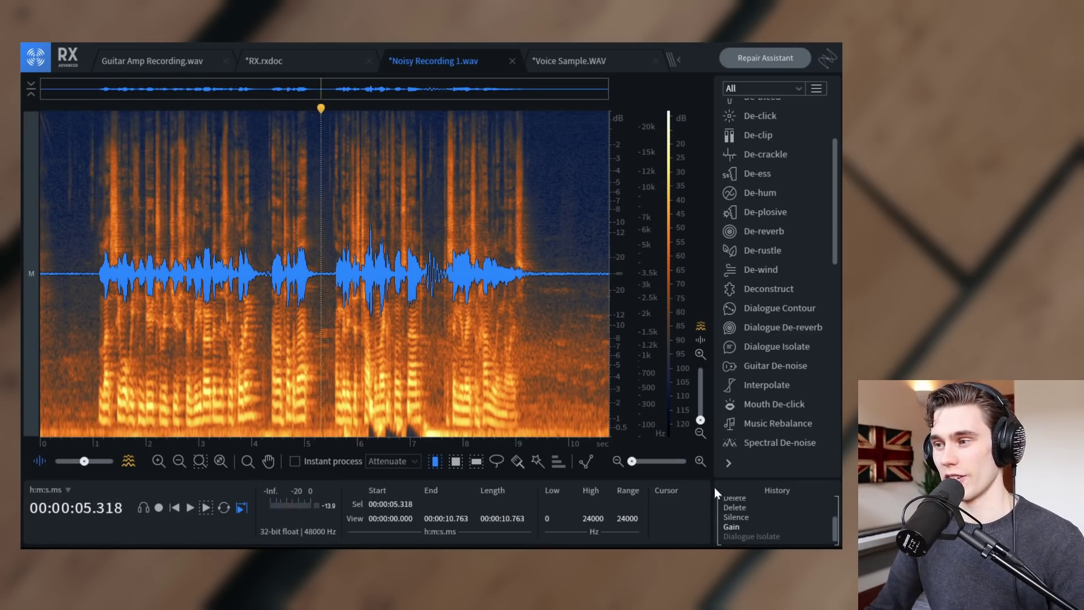
{"action": "left_click", "coordinate": [743, 535]}
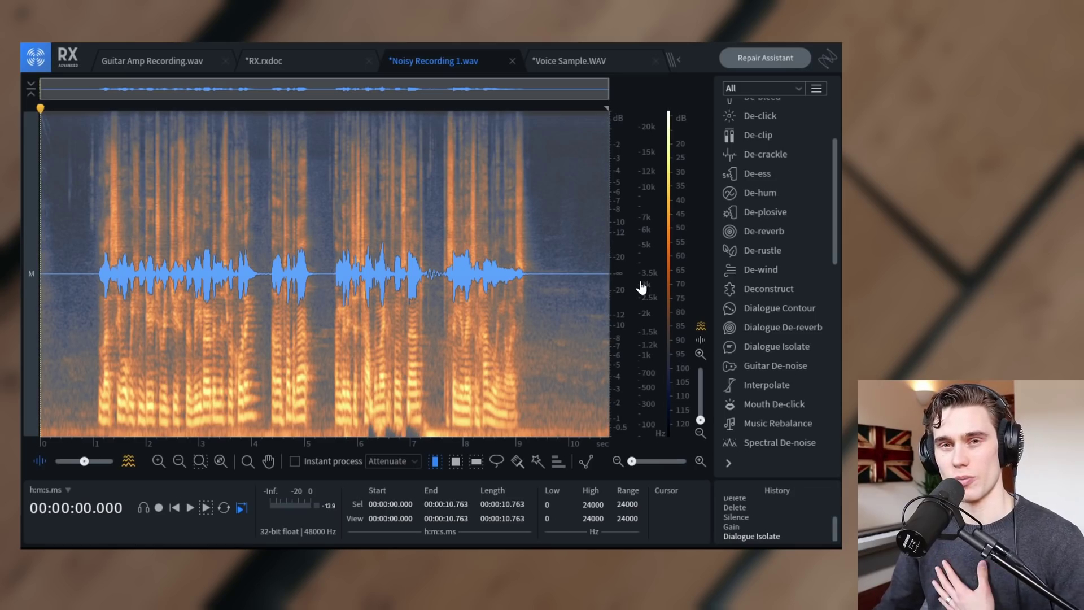
{"action": "left_click", "coordinate": [94, 290]}
{"action": "left_click_drag", "start_coordinate": [98, 291], "coordinate": [322, 298]}
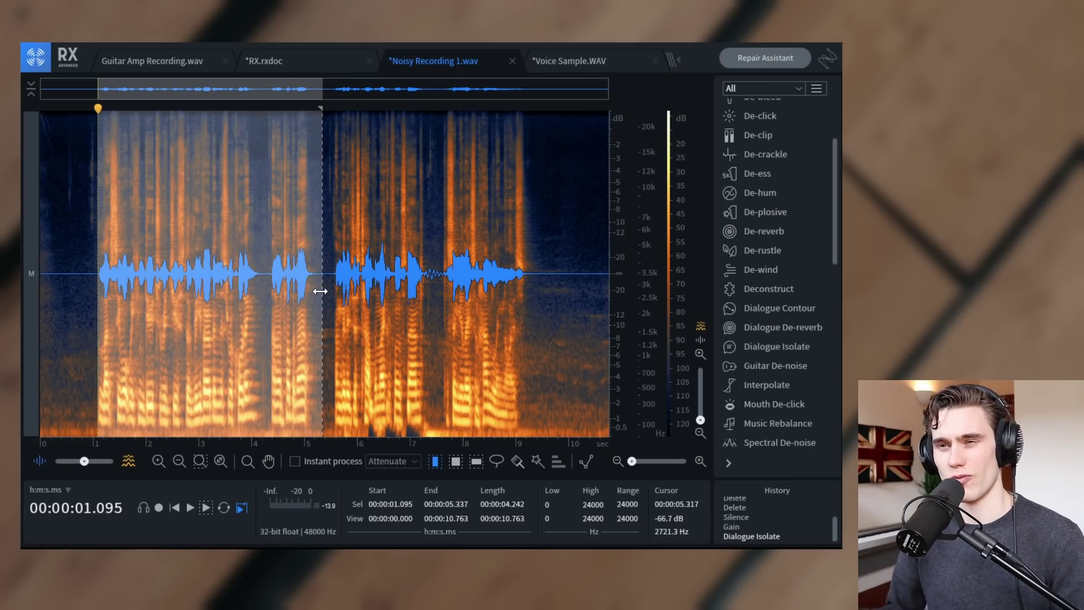
{"action": "left_click", "coordinate": [331, 289]}
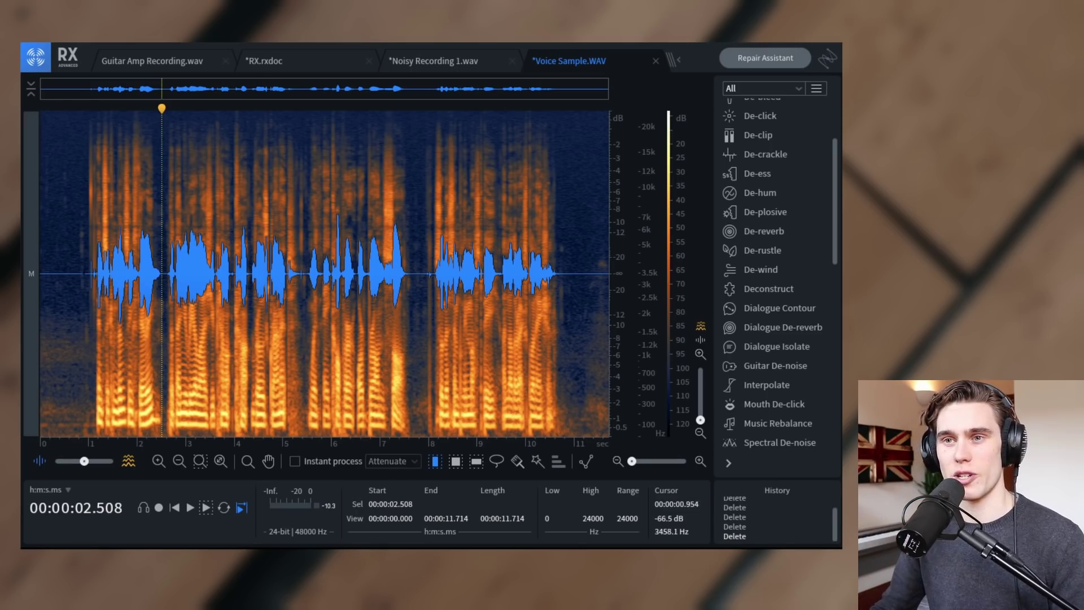
- Select the first spoken phrase of Voice Sample.WAV
{"action": "scroll", "coordinate": [87, 274], "scroll_direction": "up", "scroll_amount": 3}
{"action": "left_click_drag", "start_coordinate": [87, 273], "coordinate": [285, 282]}
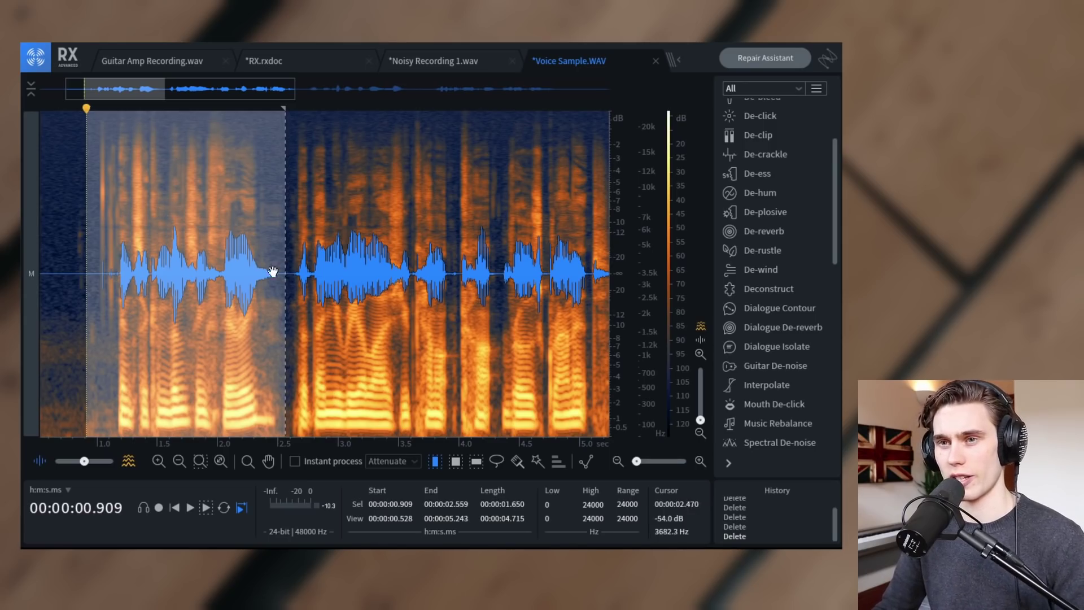
- Play the opening phrase, trim its start to 0.766 s, and extend the selection to file end
{"action": "scroll", "coordinate": [127, 311], "scroll_direction": "down", "scroll_amount": 2}
{"action": "left_click_drag", "start_coordinate": [75, 293], "coordinate": [172, 290]}
{"action": "key", "text": "space"}
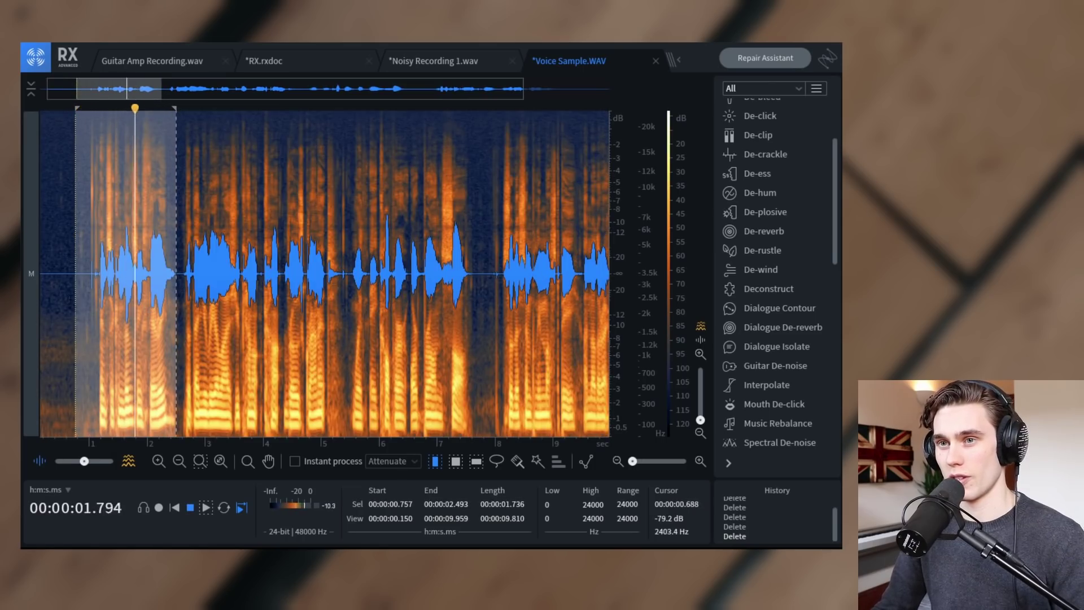
{"action": "left_click_drag", "start_coordinate": [75, 297], "coordinate": [77, 291]}
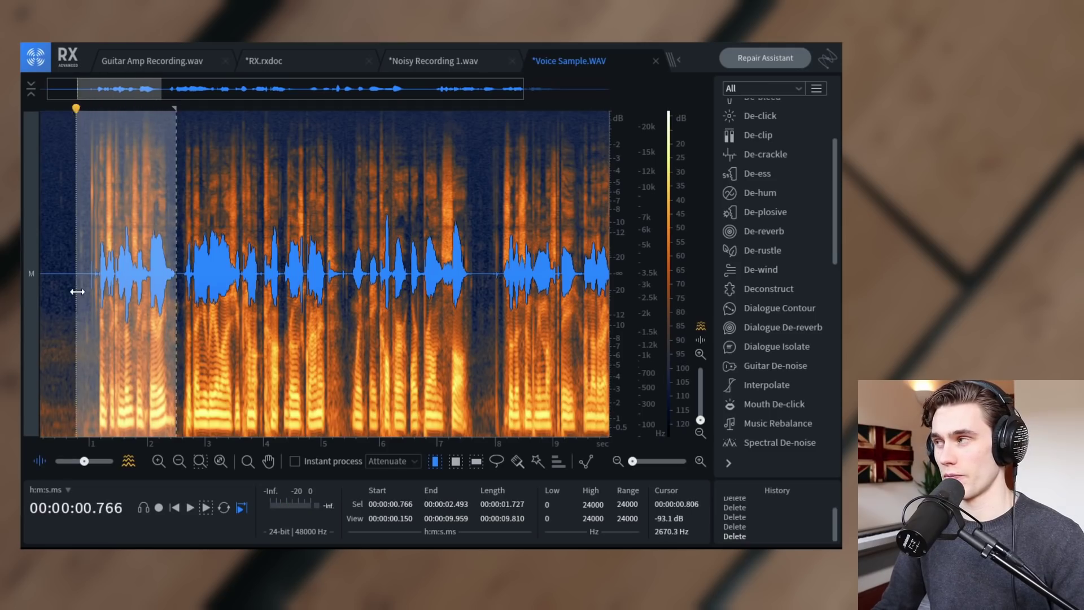
{"action": "key", "text": "space"}
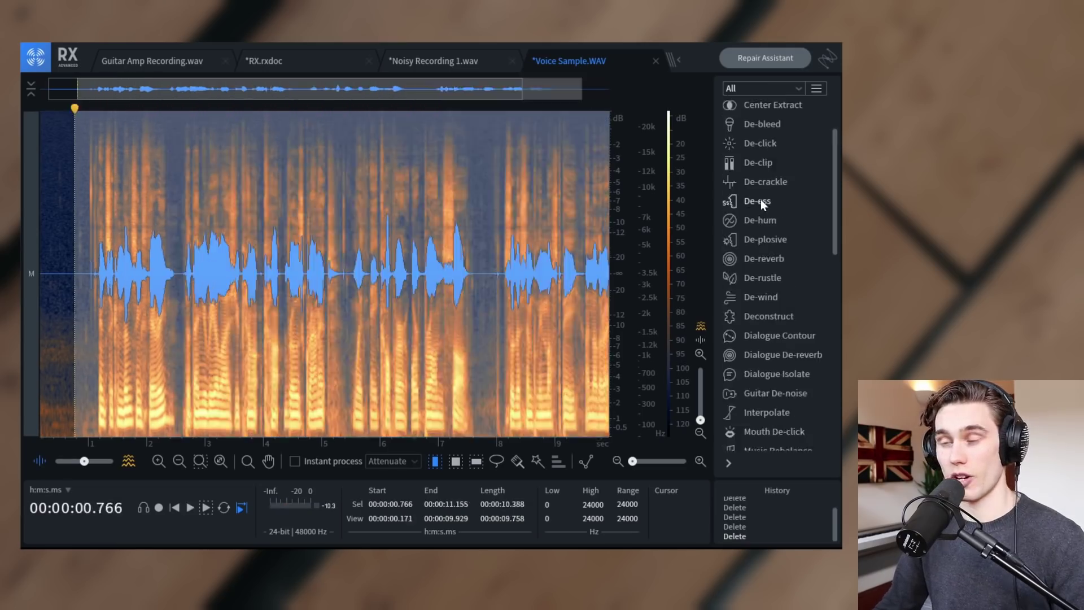
{"action": "key", "text": "shift+End"}
{"action": "scroll", "coordinate": [760, 198], "scroll_direction": "up", "scroll_amount": 1}
- Preview Mouth De-click with Output clicks only, then render it with sensitivity 4.6, click widening 0.2
{"action": "scroll", "coordinate": [769, 237], "scroll_direction": "down", "scroll_amount": 1}
{"action": "scroll", "coordinate": [776, 286], "scroll_direction": "up", "scroll_amount": 4}
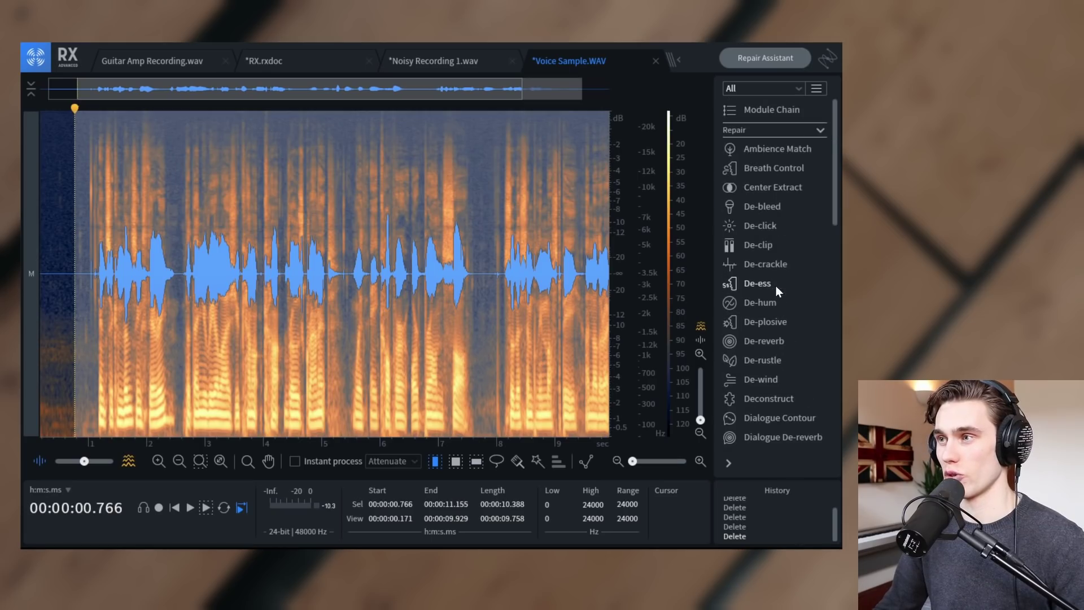
{"action": "scroll", "coordinate": [777, 319], "scroll_direction": "down", "scroll_amount": 3}
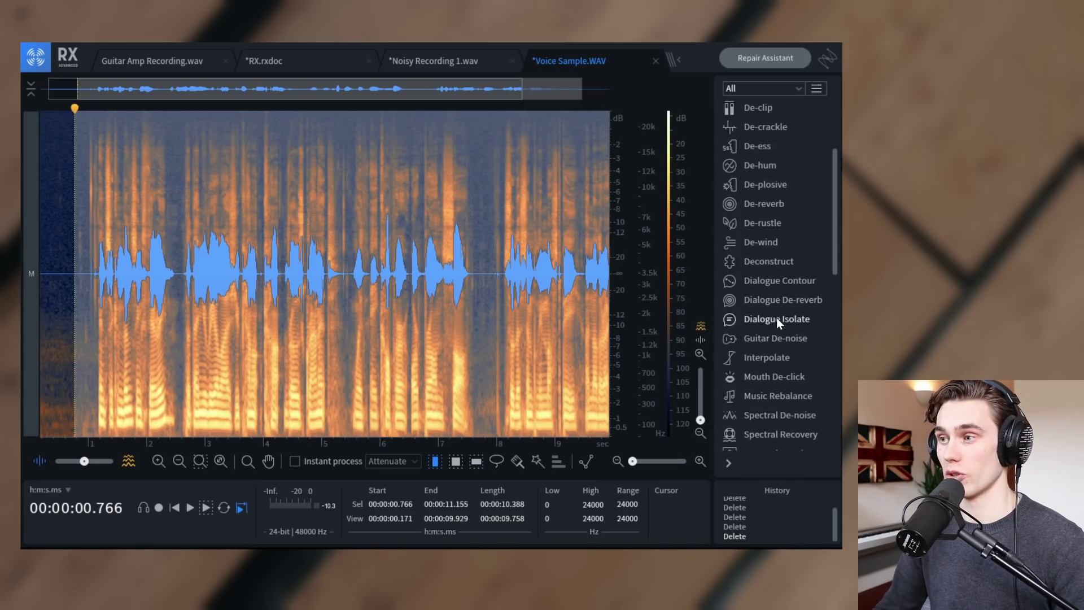
{"action": "left_click", "coordinate": [767, 378]}
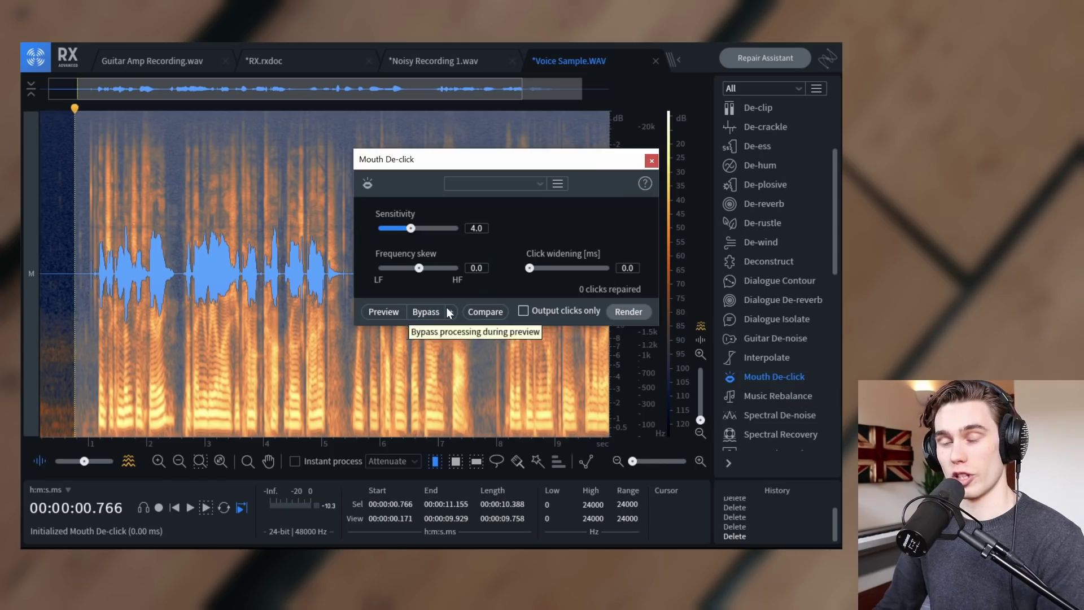
{"action": "left_click", "coordinate": [525, 312]}
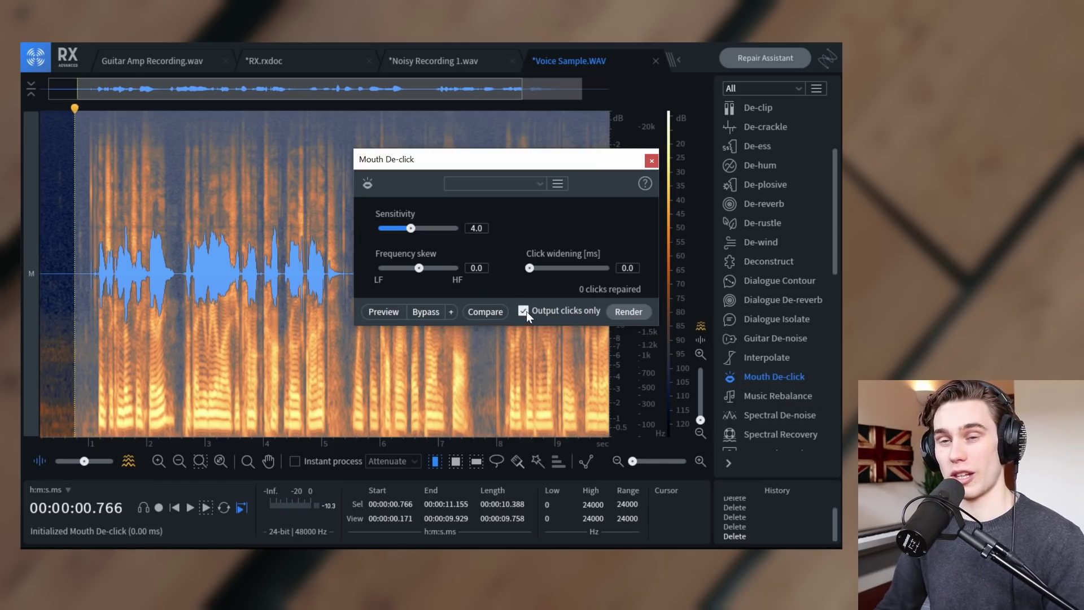
{"action": "left_click", "coordinate": [388, 311]}
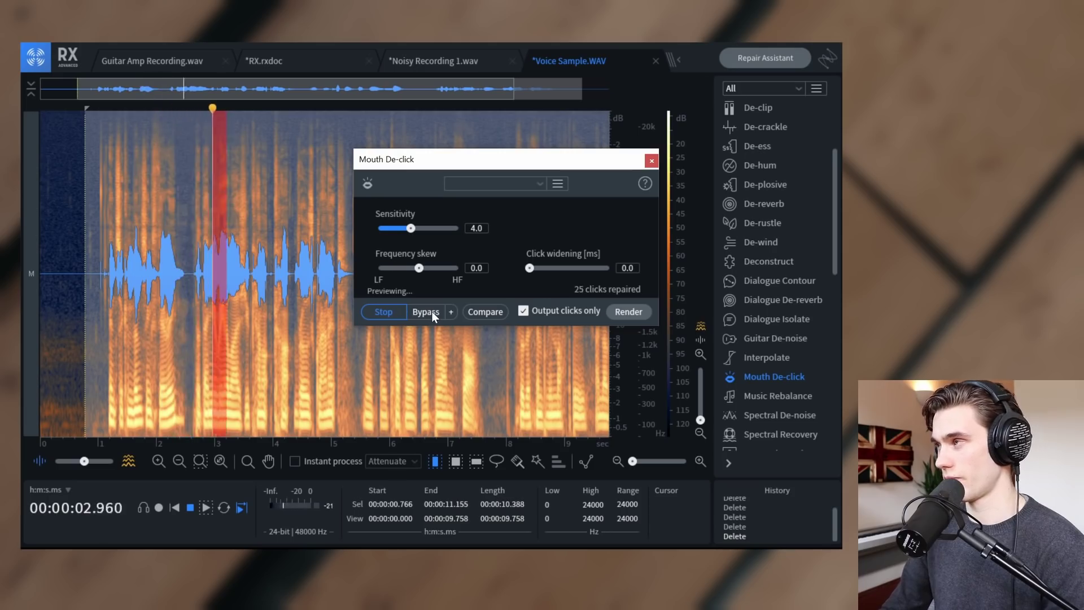
{"action": "key", "text": "space"}
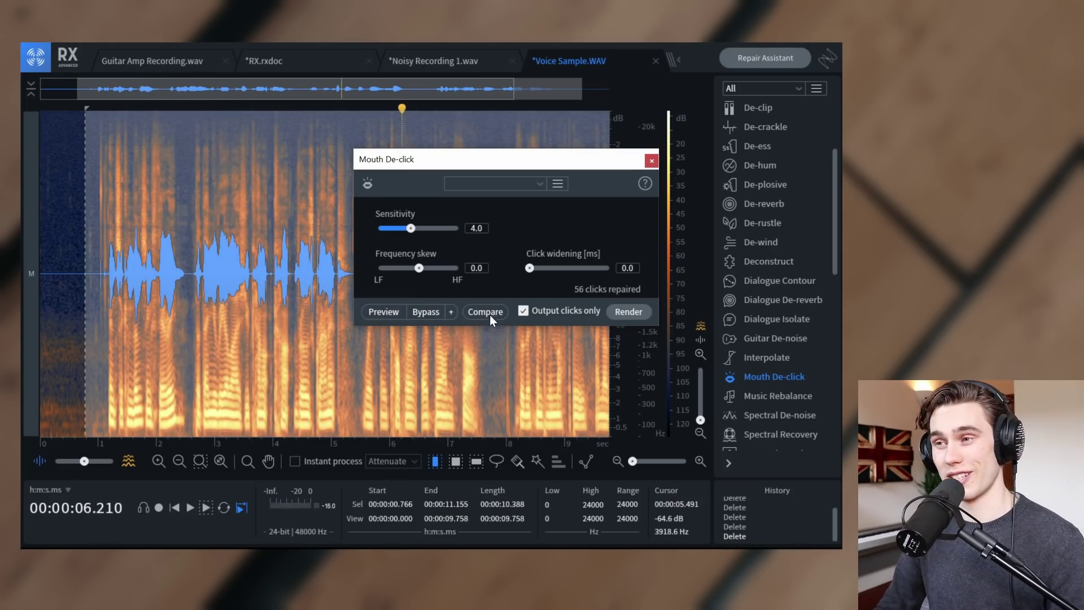
{"action": "left_click", "coordinate": [524, 312]}
{"action": "left_click", "coordinate": [501, 184]}
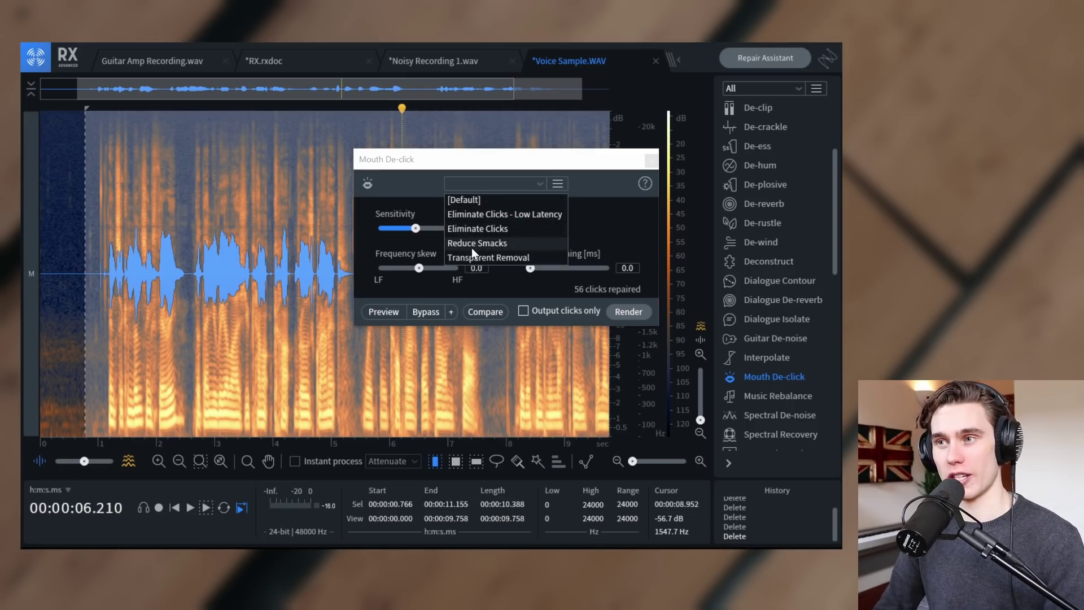
{"action": "left_click", "coordinate": [493, 184]}
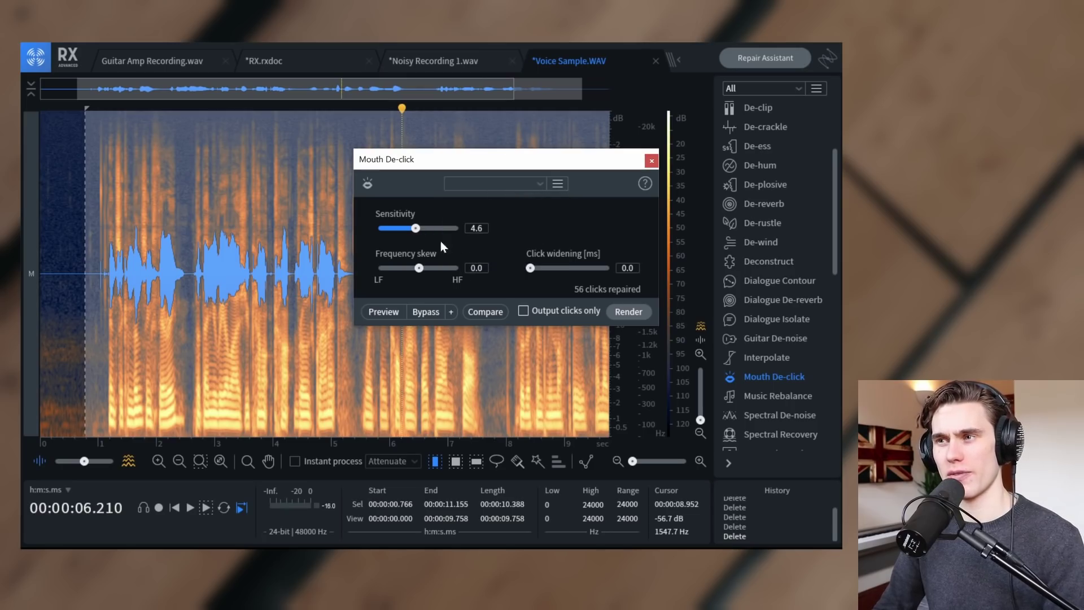
{"action": "left_click", "coordinate": [630, 310]}
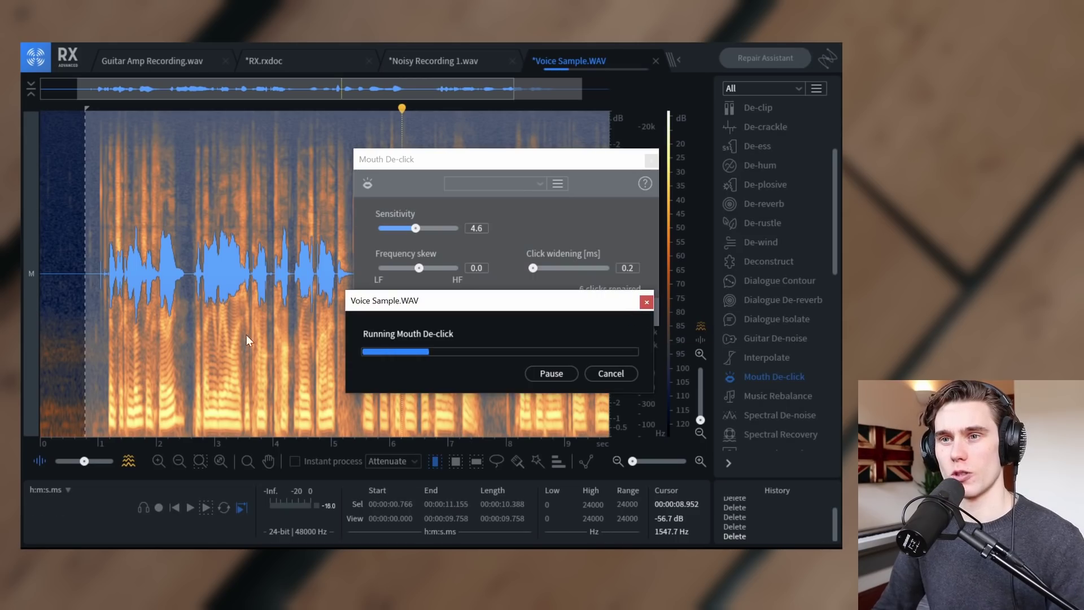
- Compare the de-clicked opening phrase with the original via undo, keeping Mouth De-click
{"action": "left_click", "coordinate": [92, 293]}
{"action": "left_click_drag", "start_coordinate": [98, 316], "coordinate": [188, 339]}
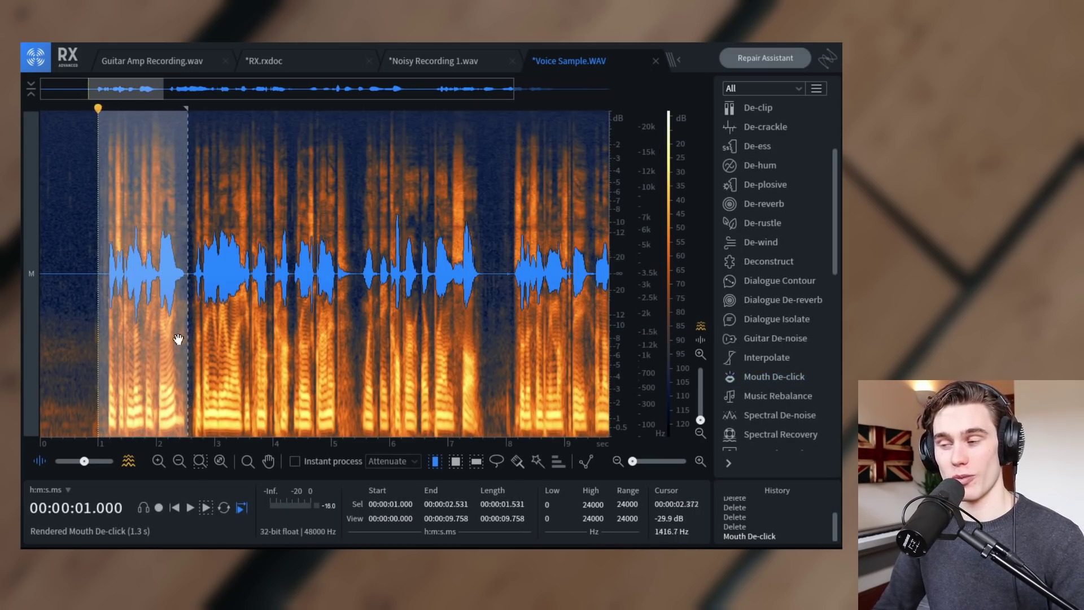
{"action": "key", "text": "space"}
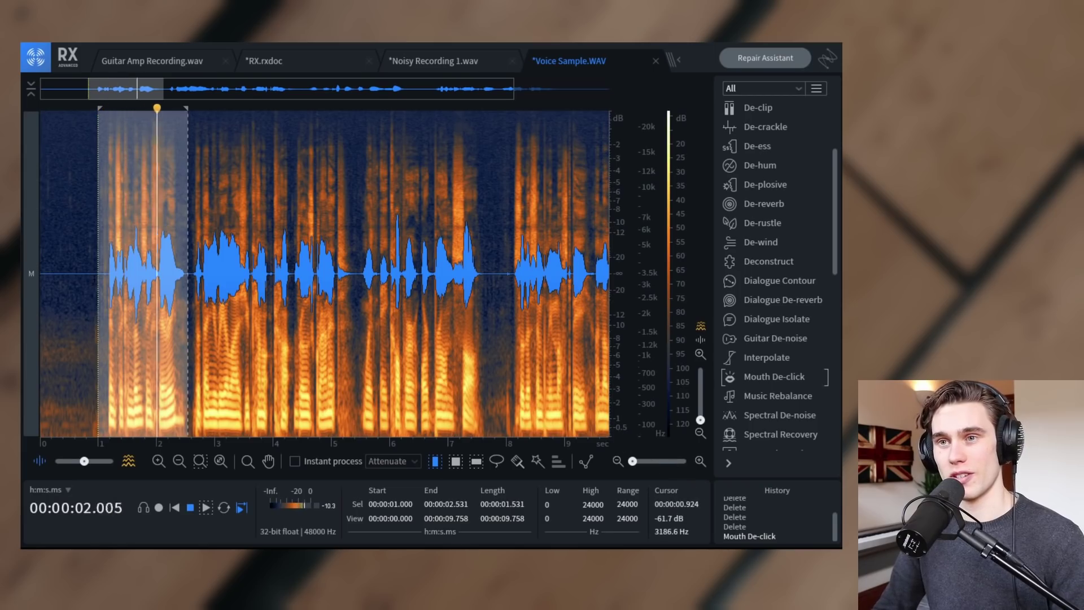
{"action": "left_click", "coordinate": [94, 279]}
{"action": "key", "text": "space"}
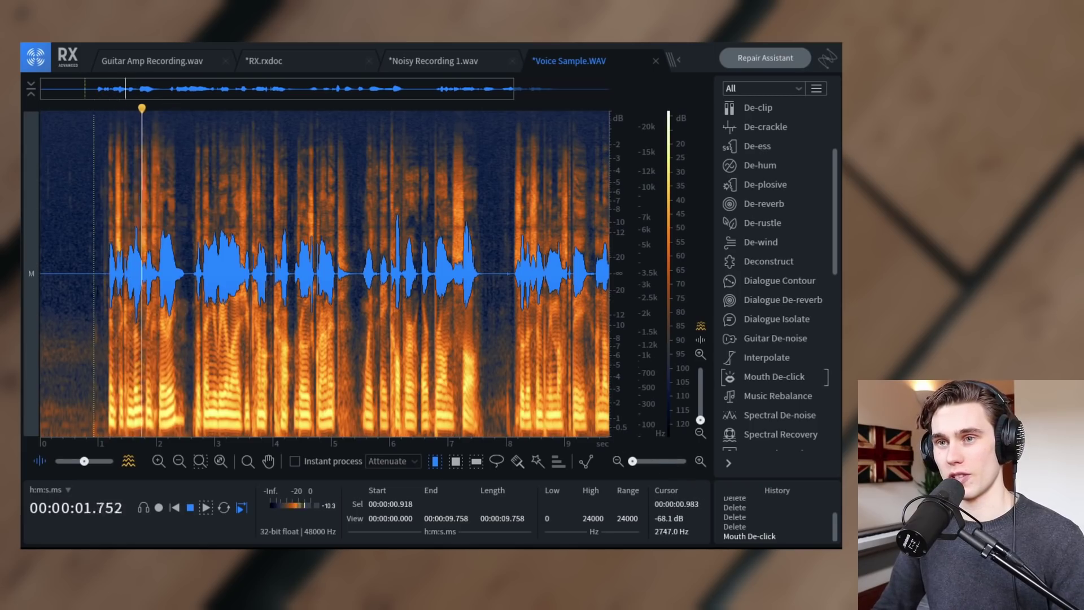
{"action": "key", "text": "ctrl+z"}
{"action": "left_click", "coordinate": [92, 293]}
{"action": "key", "text": "space"}
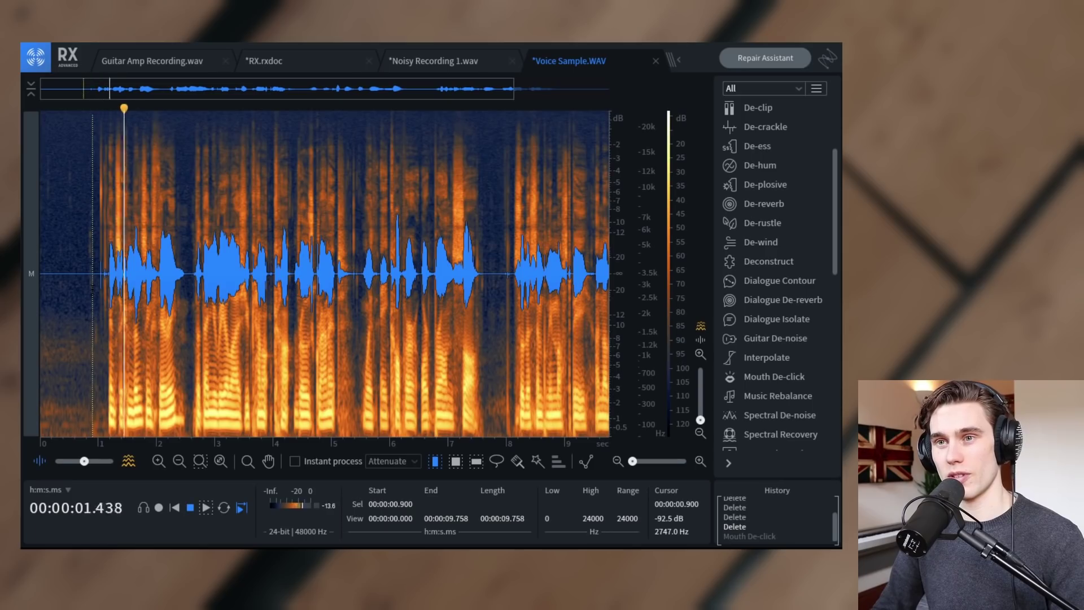
{"action": "left_click", "coordinate": [761, 535]}
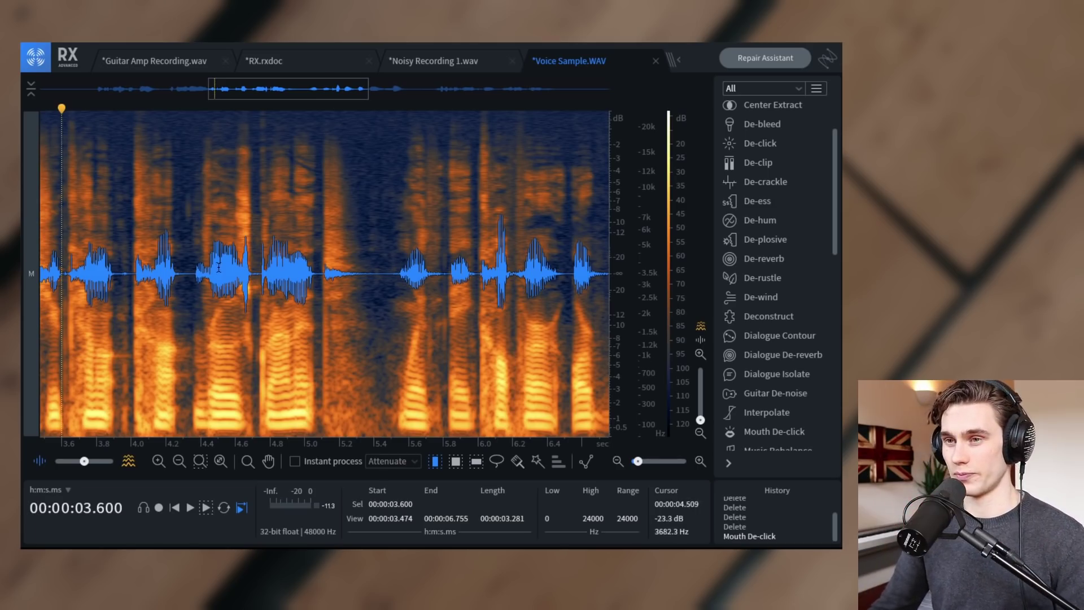
- Play from 3.625 s to find the leftover click near 4.7 s, zoom in, and hide the waveform
{"action": "key", "text": "space"}
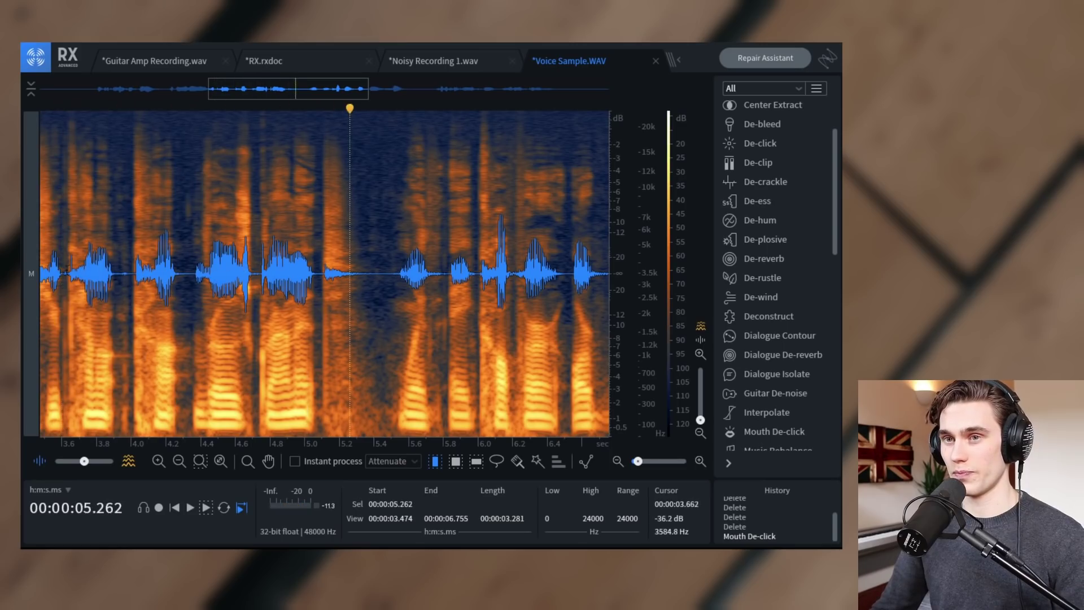
{"action": "key", "text": "space"}
{"action": "left_click", "coordinate": [66, 270]}
{"action": "key", "text": "space"}
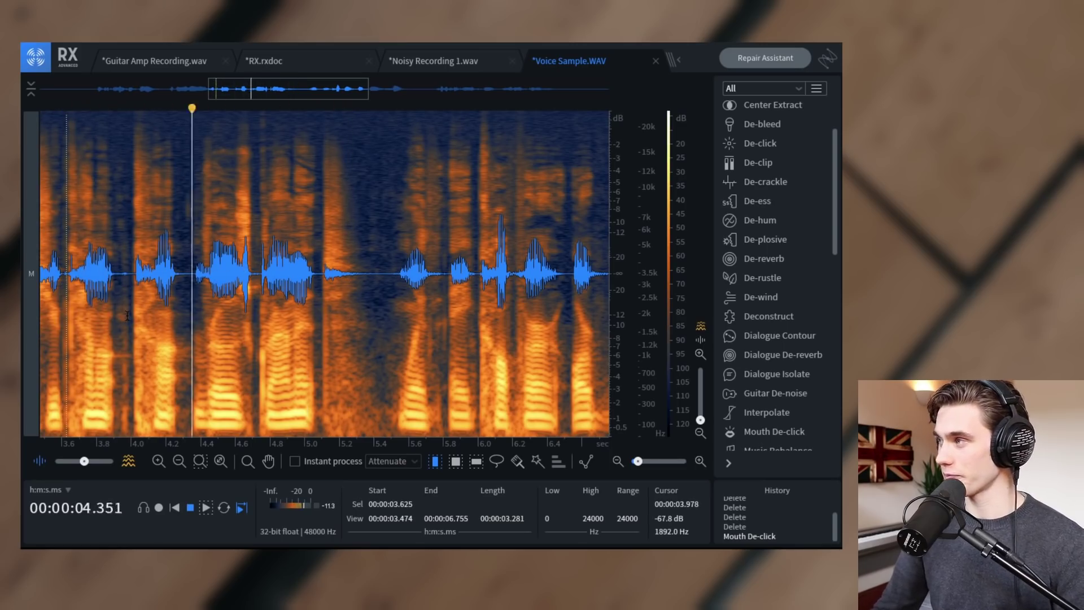
{"action": "key", "text": "space"}
{"action": "left_click", "coordinate": [240, 263]}
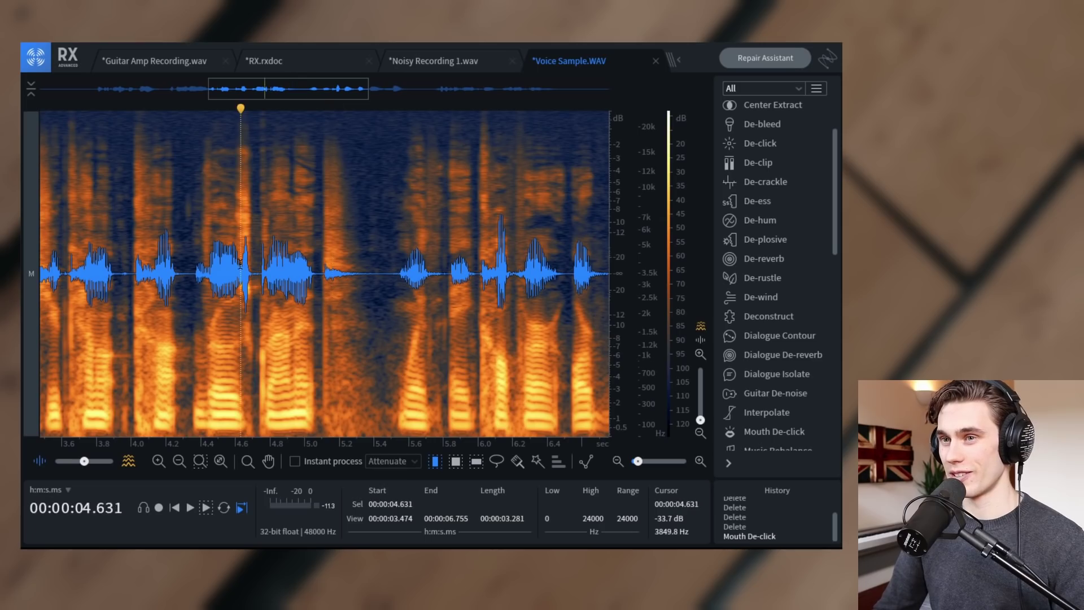
{"action": "key", "text": "space"}
{"action": "key", "text": "space"}
{"action": "left_click", "coordinate": [240, 264]}
{"action": "key", "text": "space"}
{"action": "key", "text": "space"}
{"action": "scroll", "coordinate": [240, 267], "scroll_direction": "up", "scroll_amount": 3}
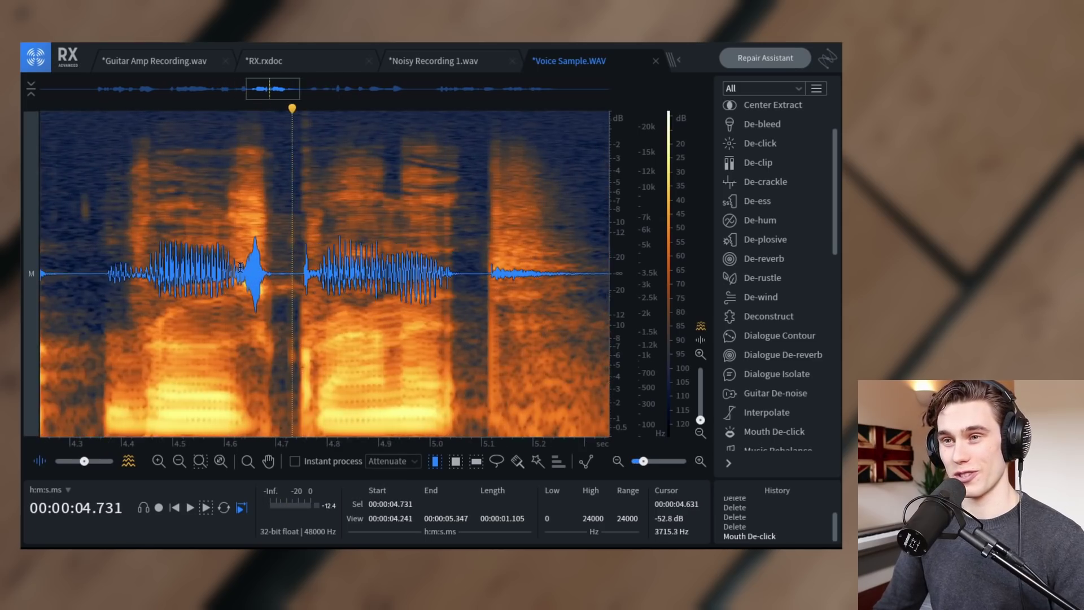
{"action": "scroll", "coordinate": [240, 266], "scroll_direction": "up", "scroll_amount": 3}
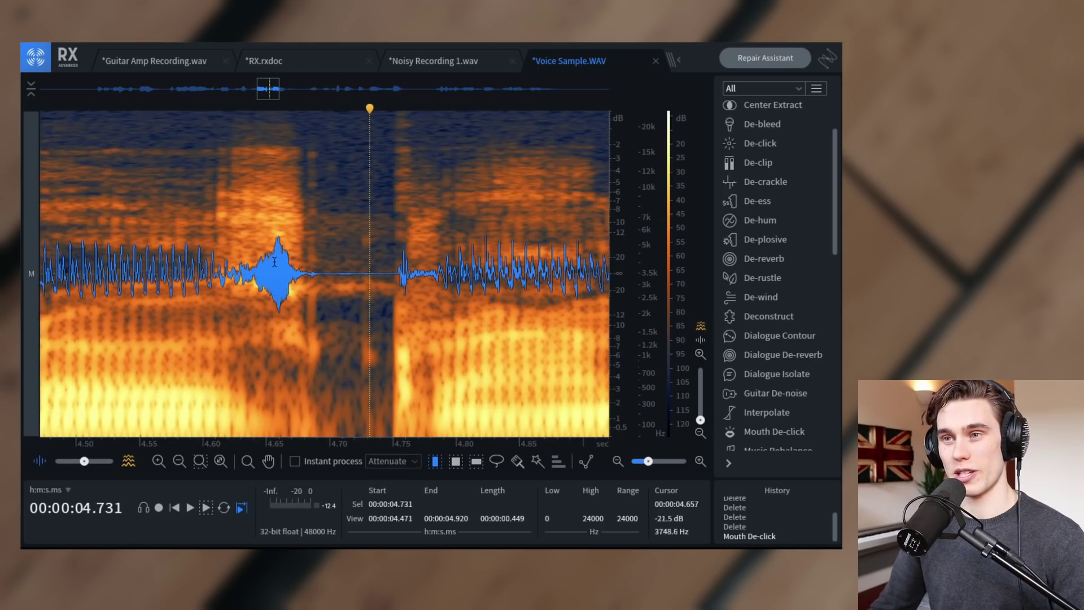
{"action": "scroll", "coordinate": [275, 262], "scroll_direction": "down", "scroll_amount": 4}
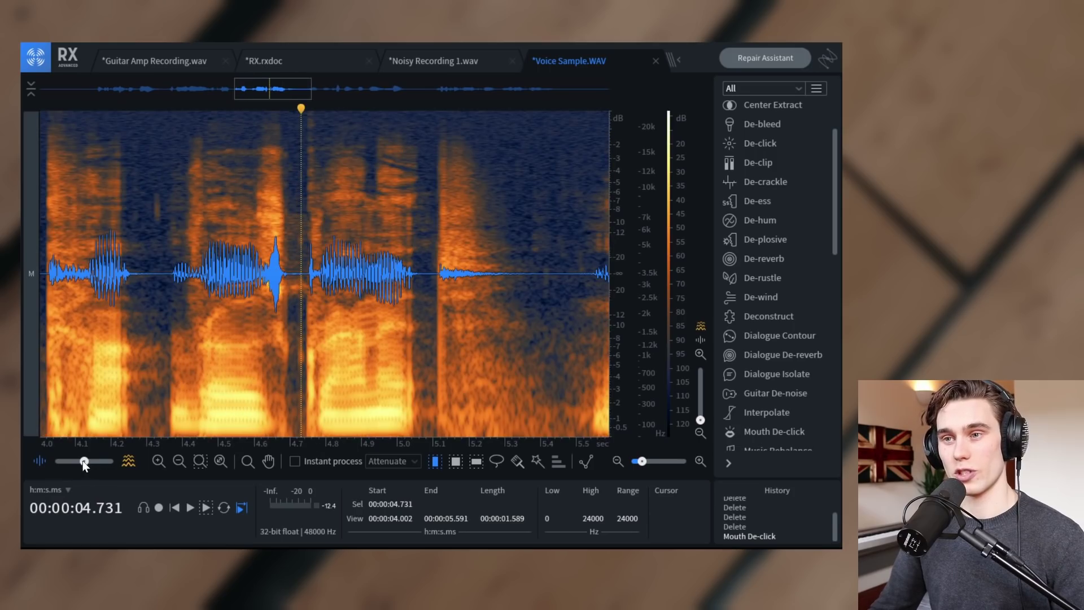
{"action": "left_click_drag", "start_coordinate": [83, 460], "coordinate": [113, 460]}
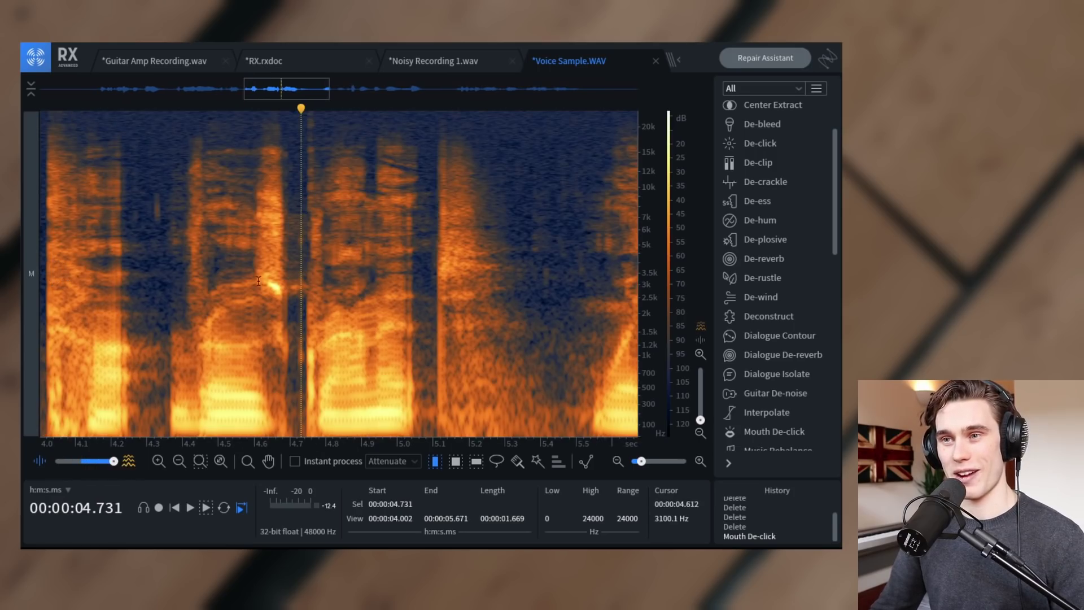
- Box-select the whistle streak at 4.636–4.675 s, 2244–3521 Hz with the Time-Frequency tool
{"action": "scroll", "coordinate": [234, 279], "scroll_direction": "down", "scroll_amount": 4}
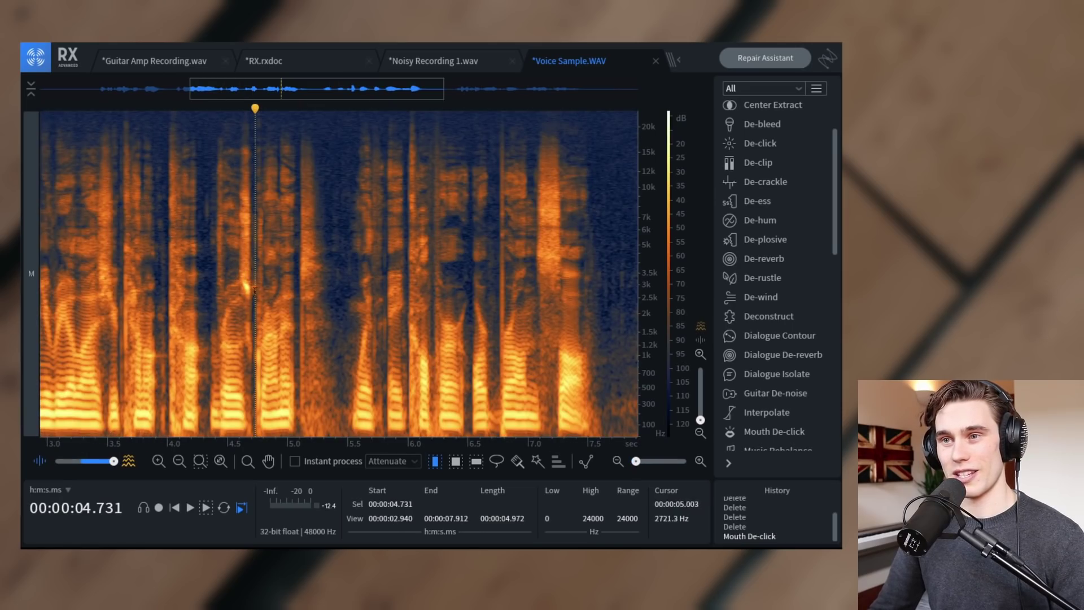
{"action": "scroll", "coordinate": [231, 291], "scroll_direction": "up", "scroll_amount": 11}
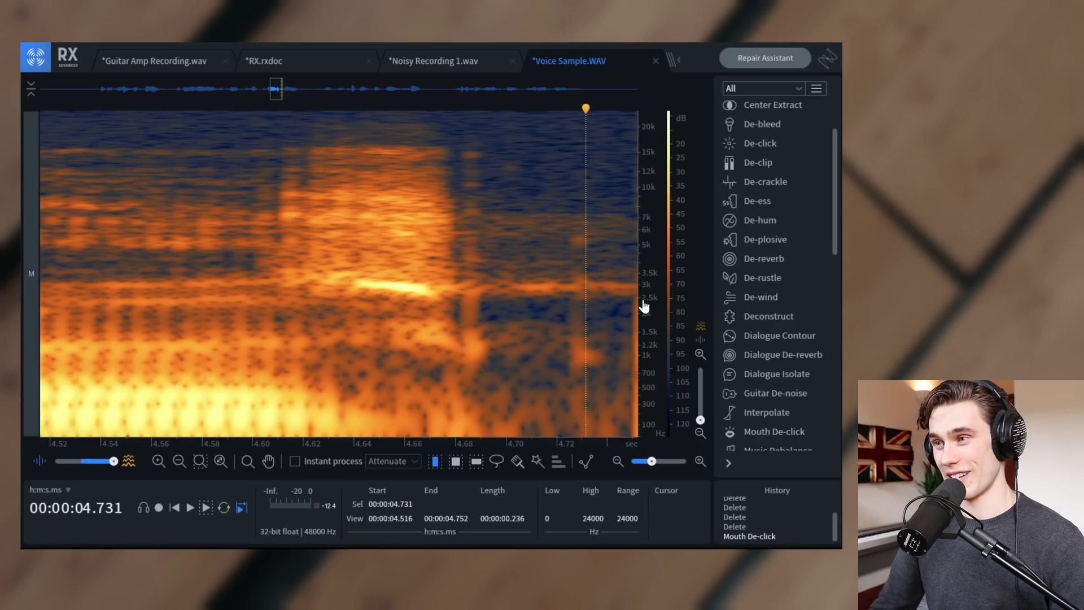
{"action": "left_click", "coordinate": [373, 281]}
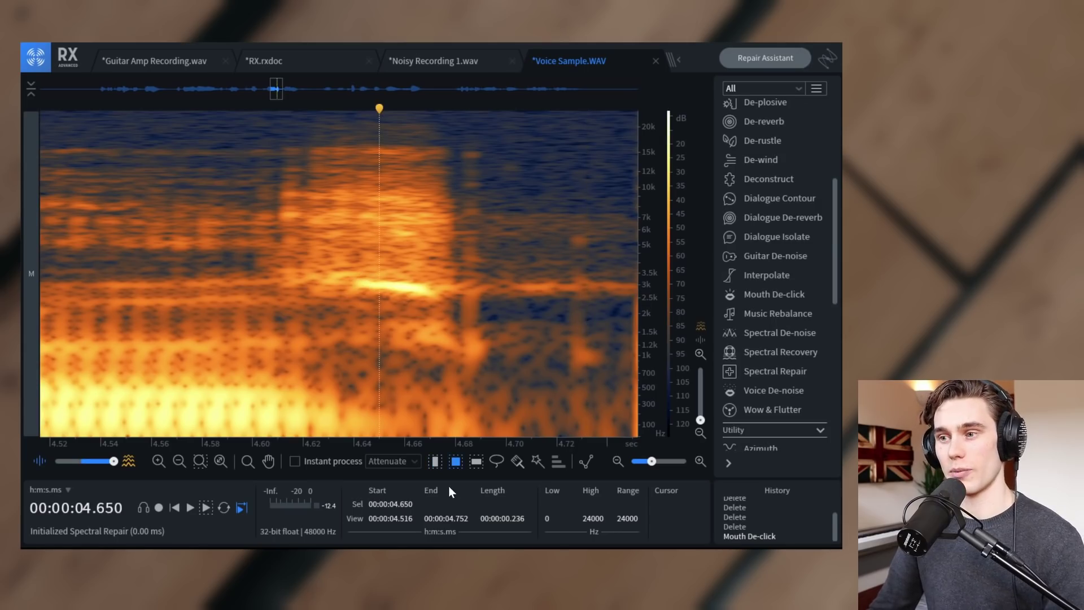
{"action": "left_click", "coordinate": [457, 462]}
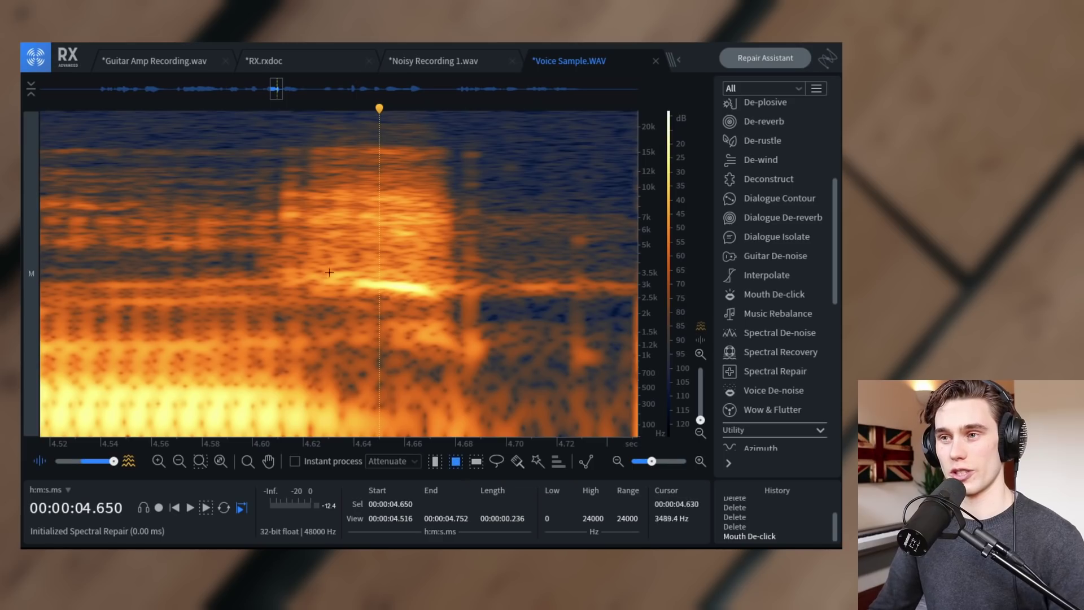
{"action": "left_click_drag", "start_coordinate": [346, 272], "coordinate": [440, 305]}
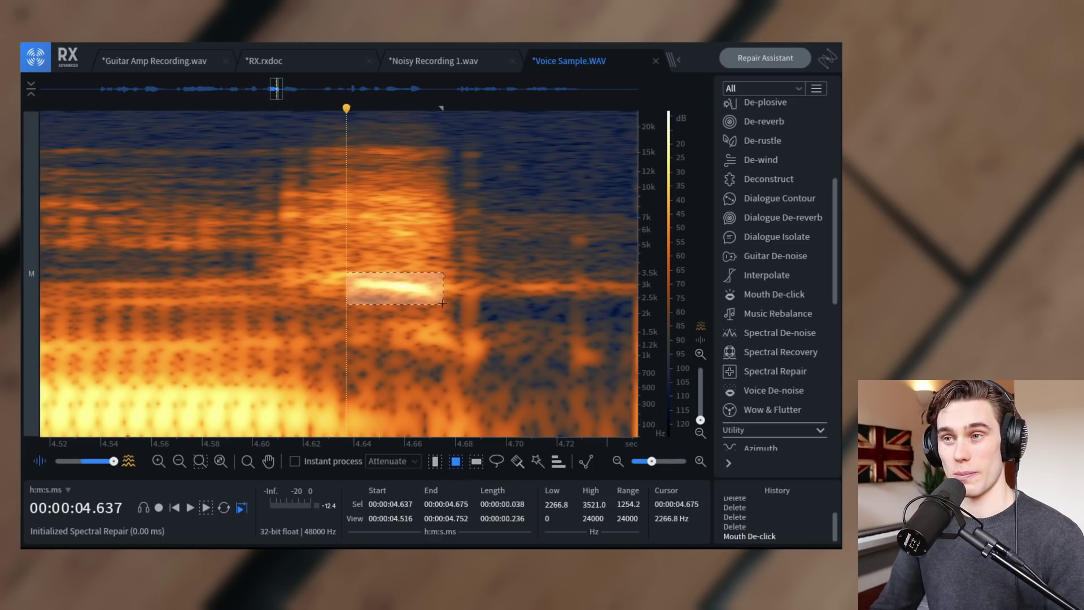
{"action": "left_click_drag", "start_coordinate": [281, 164], "coordinate": [457, 305]}
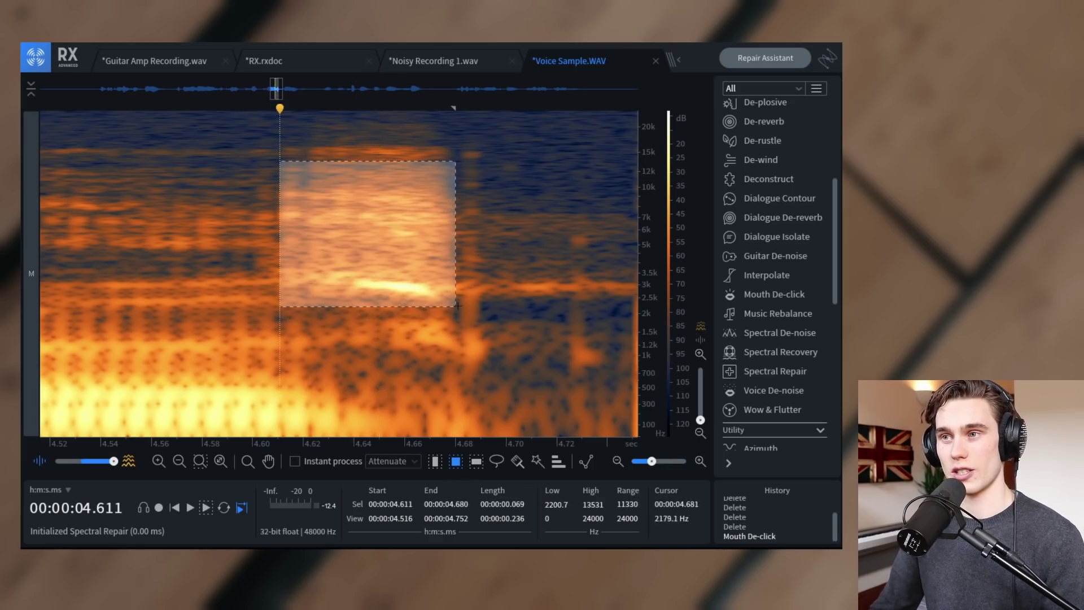
{"action": "left_click", "coordinate": [439, 304]}
{"action": "left_click_drag", "start_coordinate": [344, 270], "coordinate": [442, 306]}
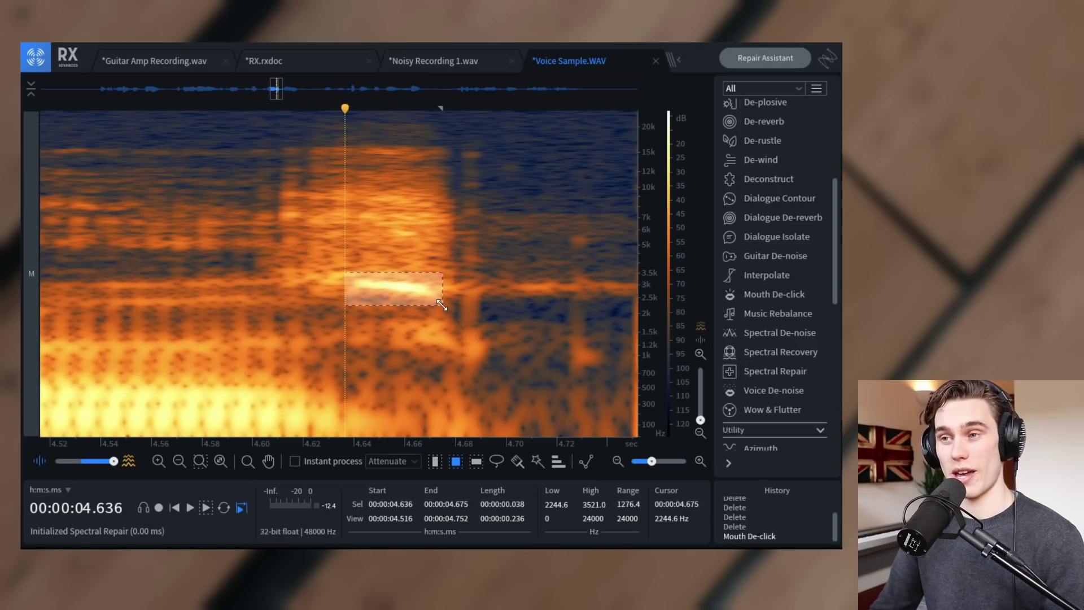
- Render Spectral Repair on the whistle in Attenuate mode with 2D interpolation
{"action": "left_click", "coordinate": [770, 373]}
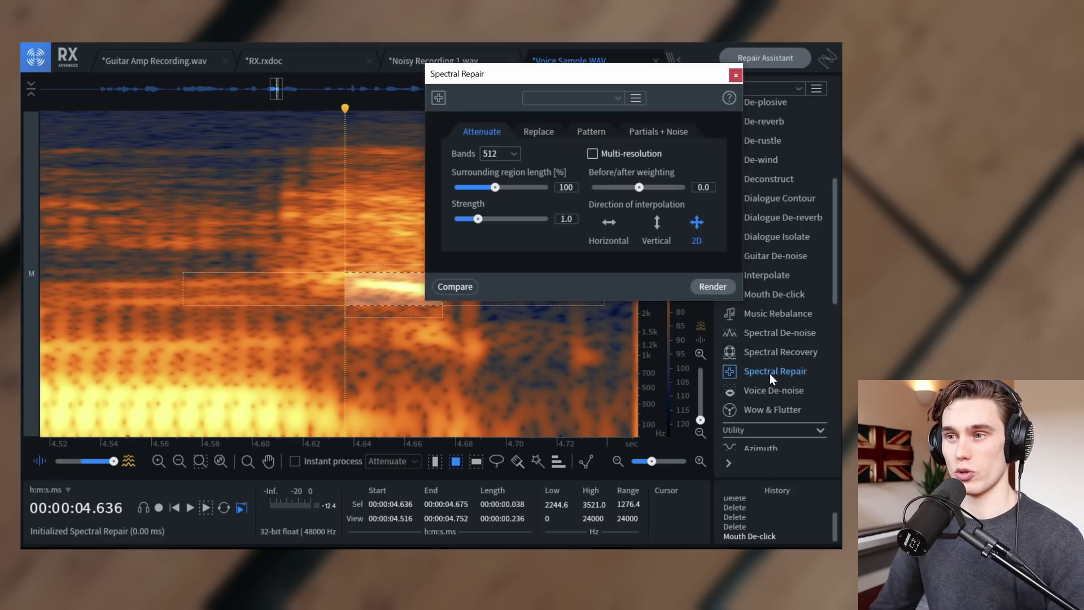
{"action": "left_click_drag", "start_coordinate": [482, 133], "coordinate": [509, 93]}
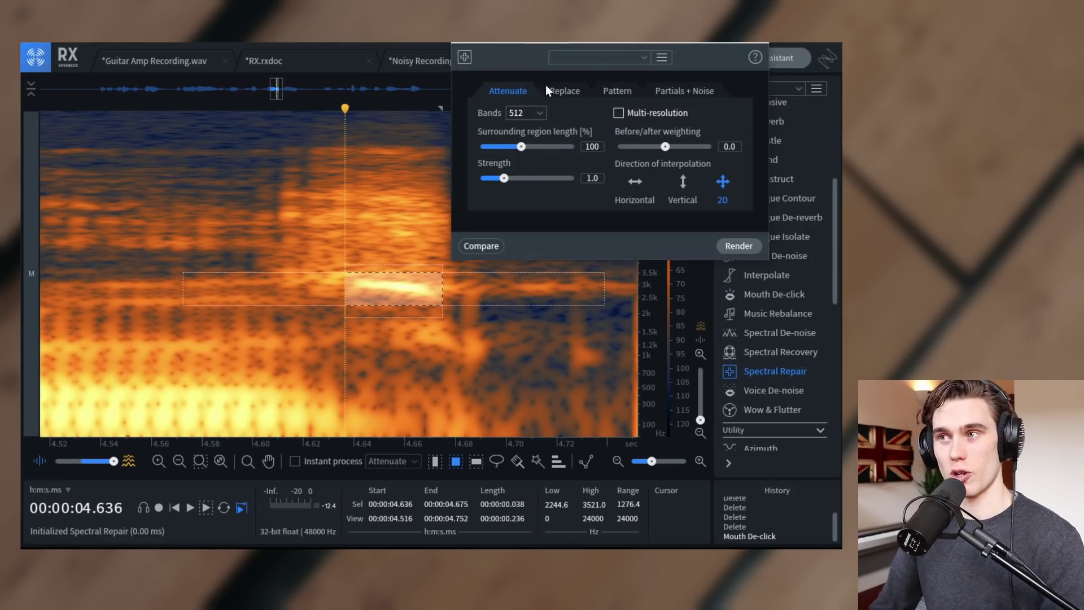
{"action": "left_click", "coordinate": [564, 91]}
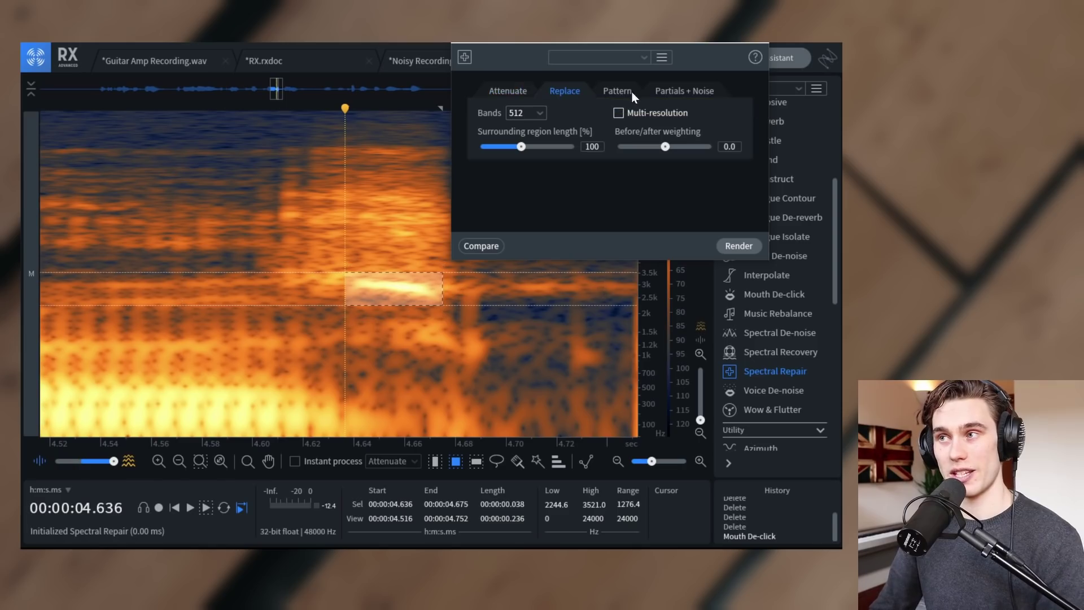
{"action": "left_click", "coordinate": [504, 90]}
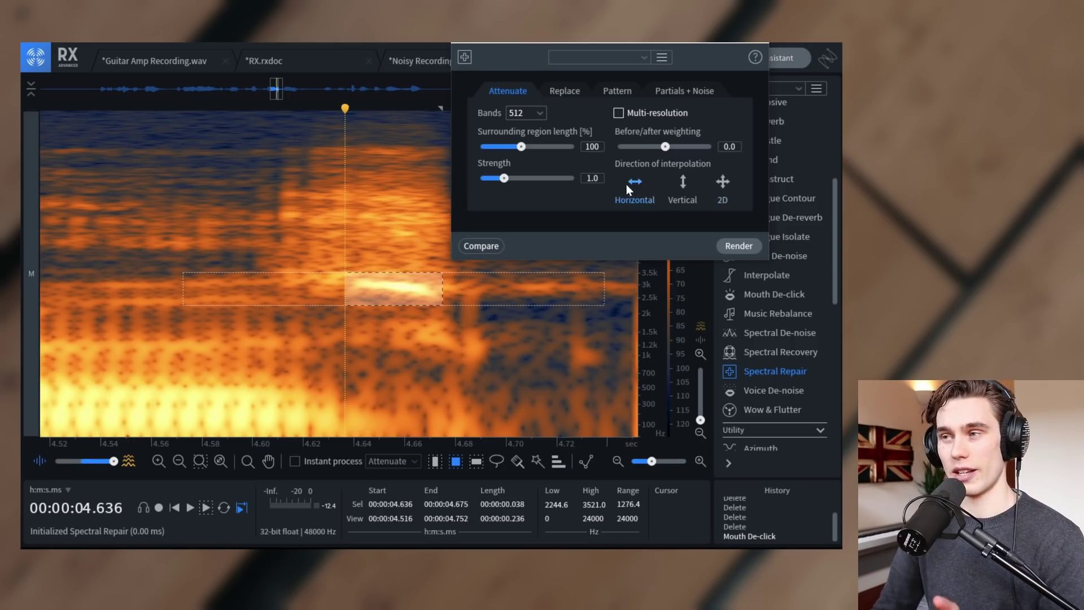
{"action": "left_click", "coordinate": [666, 188]}
{"action": "left_click", "coordinate": [633, 183]}
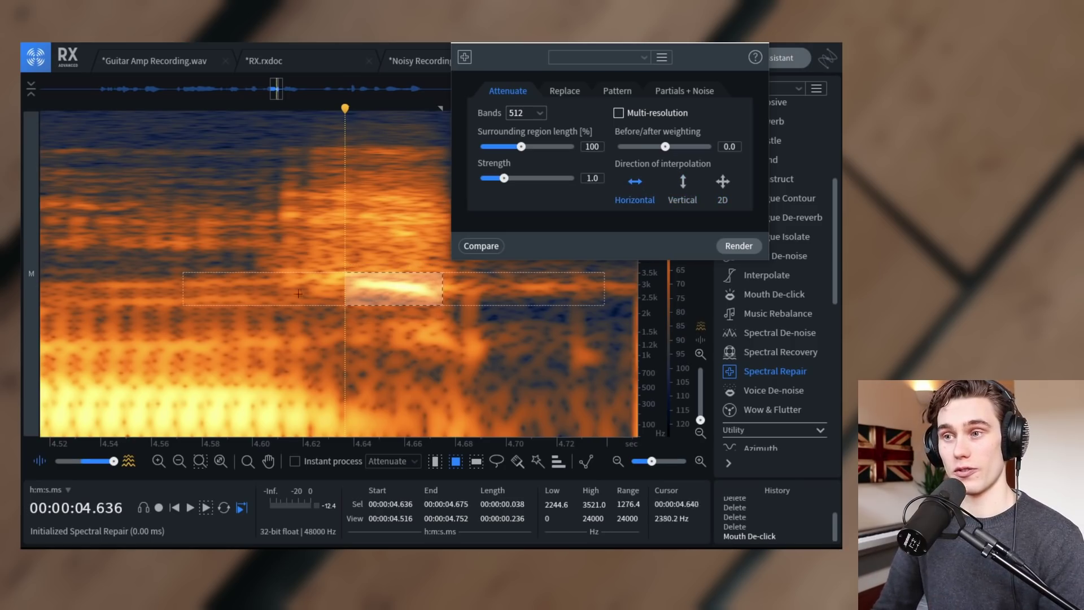
{"action": "left_click", "coordinate": [682, 183]}
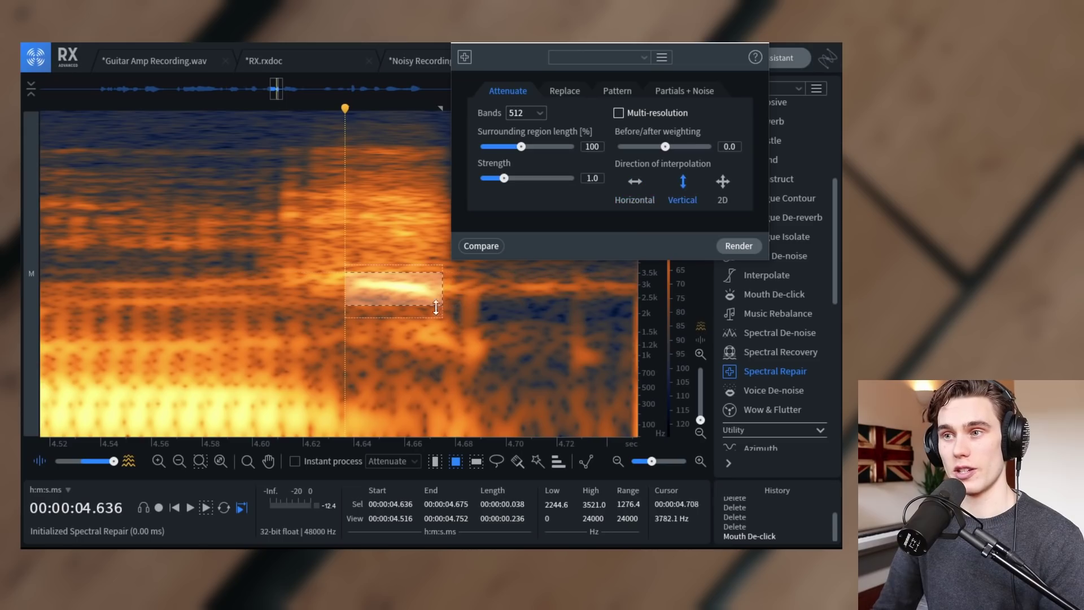
{"action": "left_click", "coordinate": [722, 192]}
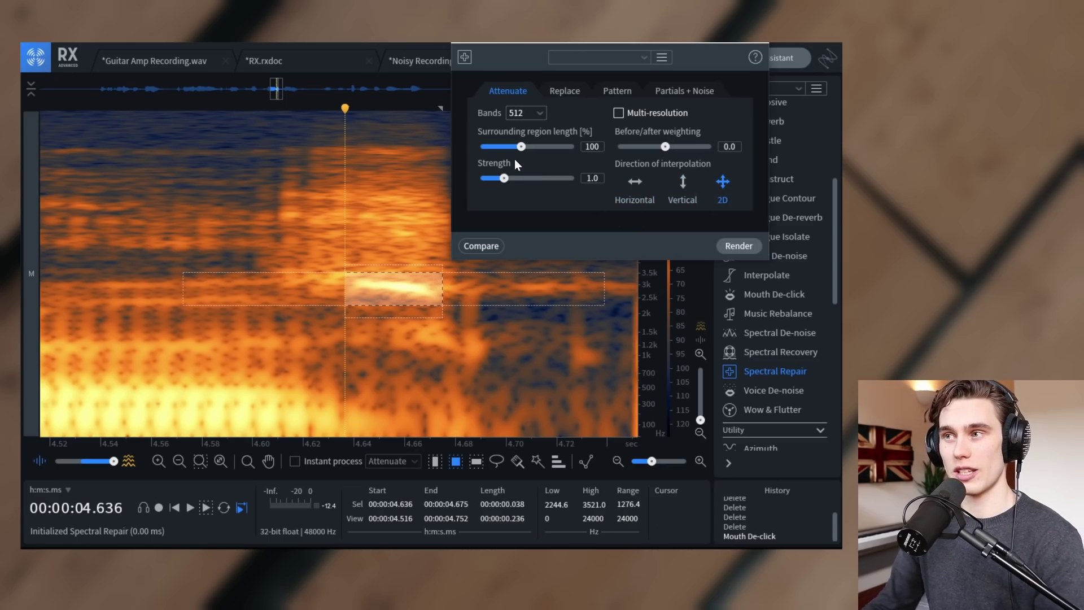
{"action": "left_click", "coordinate": [737, 246]}
- Clear the repair selection, zoom out, and blend the waveform over the spectrogram
{"action": "left_click", "coordinate": [462, 334]}
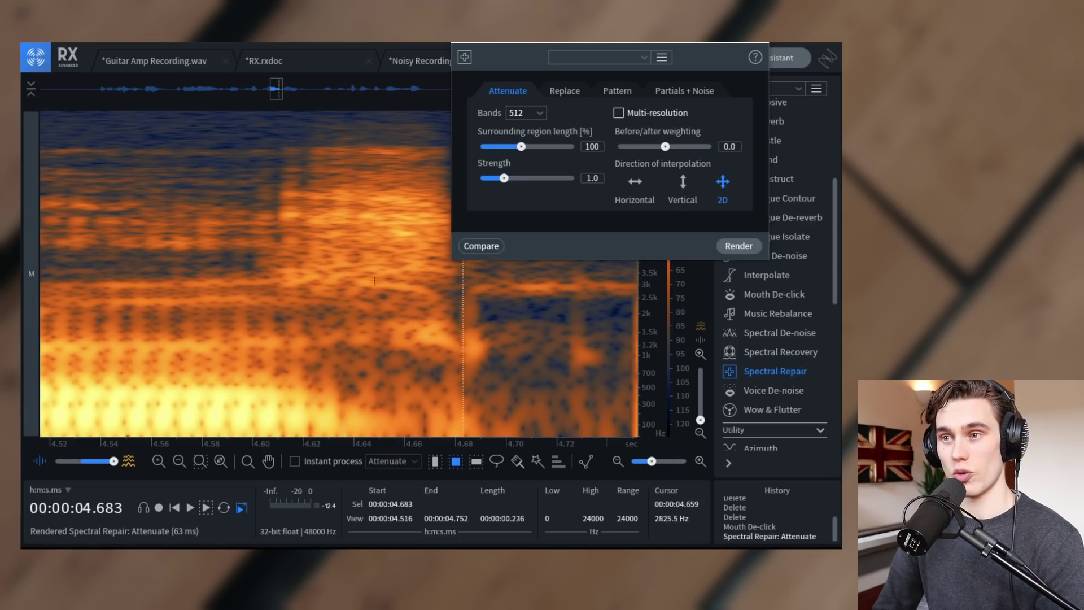
{"action": "scroll", "coordinate": [354, 266], "scroll_direction": "down", "scroll_amount": 5}
{"action": "scroll", "coordinate": [360, 292], "scroll_direction": "down", "scroll_amount": 4}
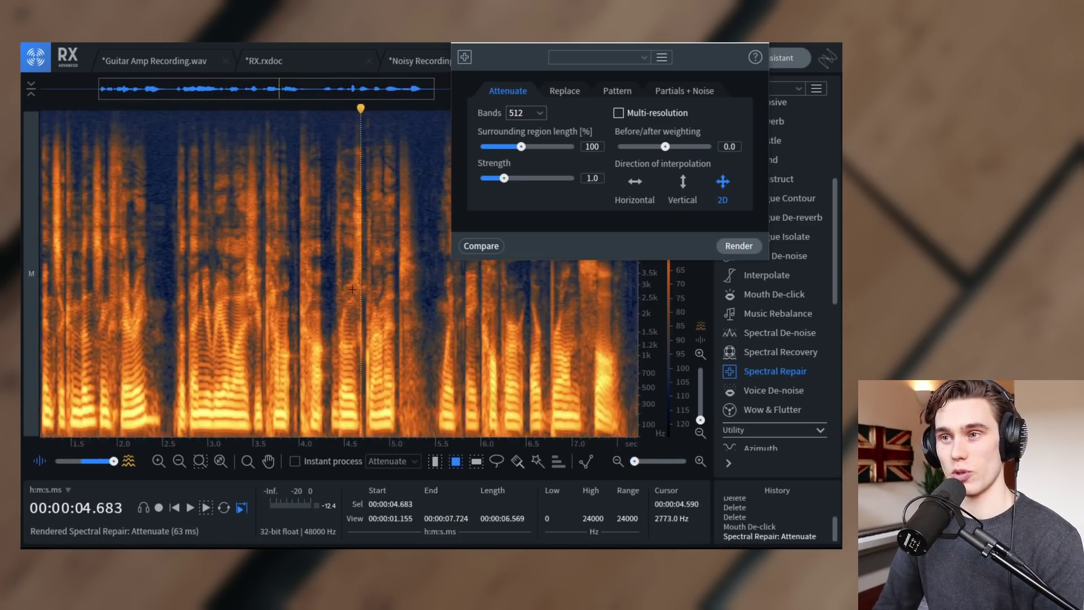
{"action": "left_click_drag", "start_coordinate": [103, 467], "coordinate": [80, 461]}
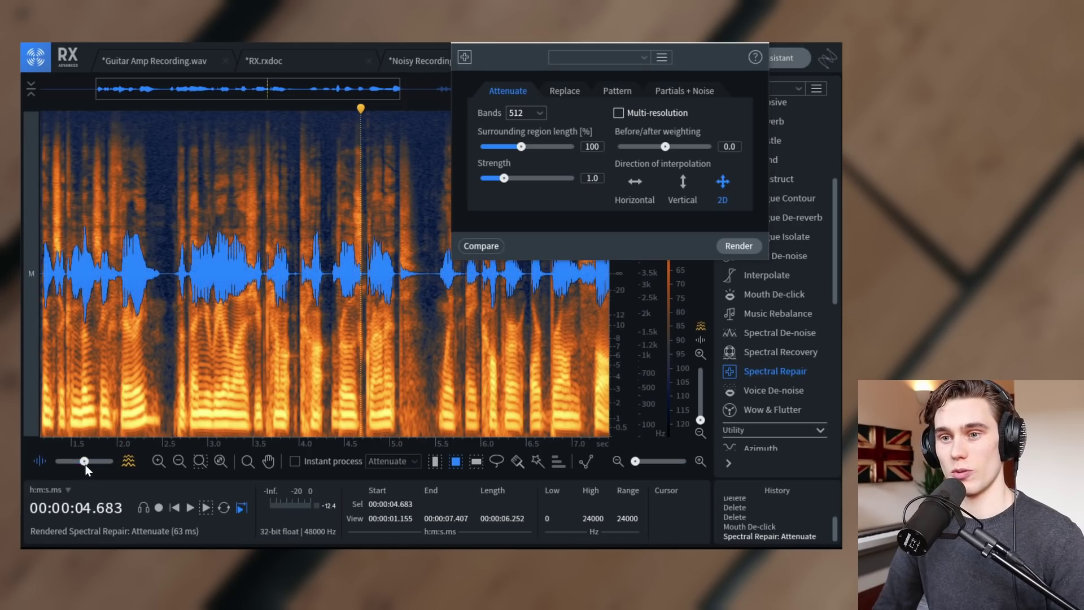
- Close the Spectral Repair settings and play the repaired passage from 4 seconds
{"action": "left_click", "coordinate": [301, 271]}
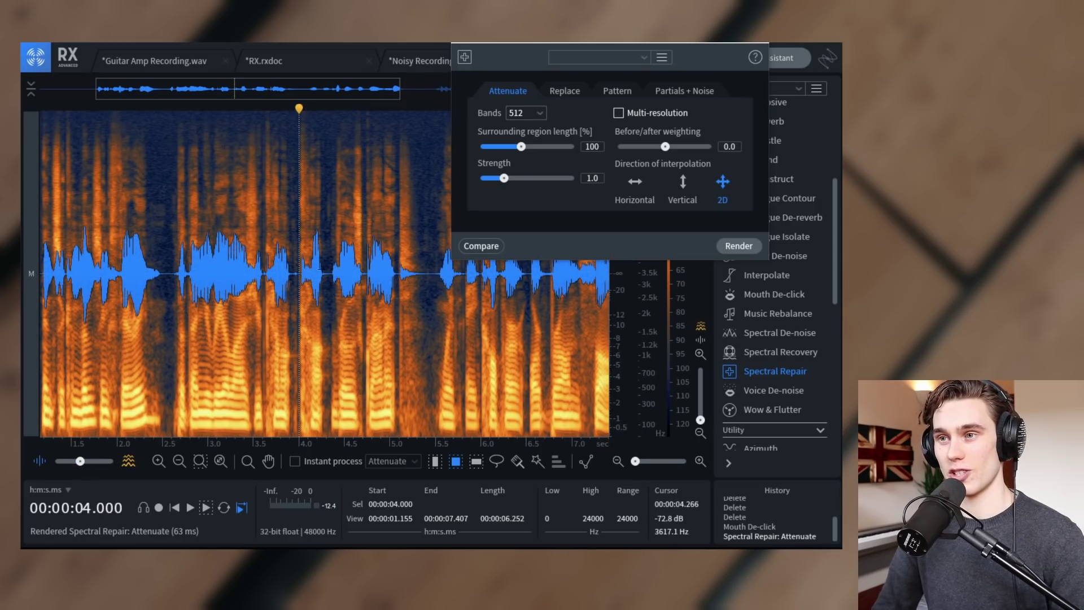
{"action": "scroll", "coordinate": [301, 271], "scroll_direction": "up", "scroll_amount": 2}
{"action": "left_click", "coordinate": [762, 47]}
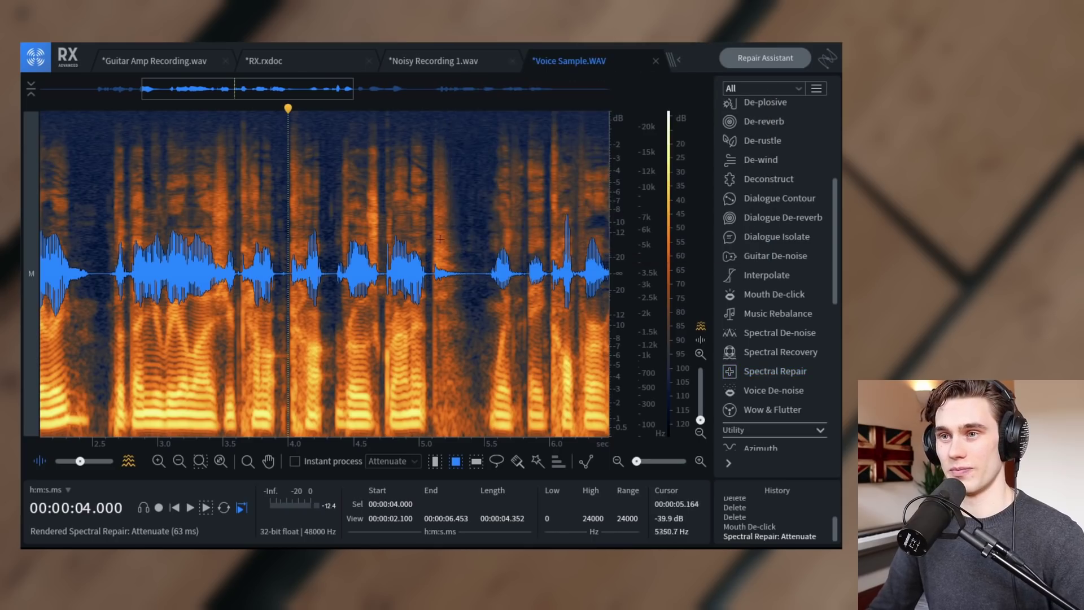
{"action": "key", "text": "space"}
{"action": "key", "text": "space"}
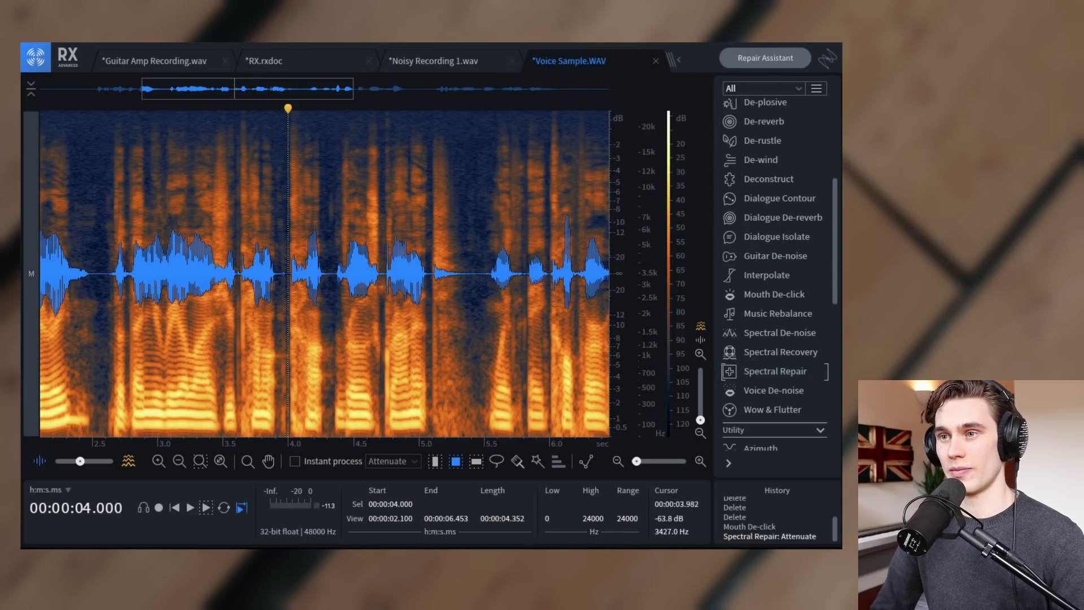
{"action": "key", "text": "space"}
{"action": "key", "text": "space"}
{"action": "key", "text": "space"}
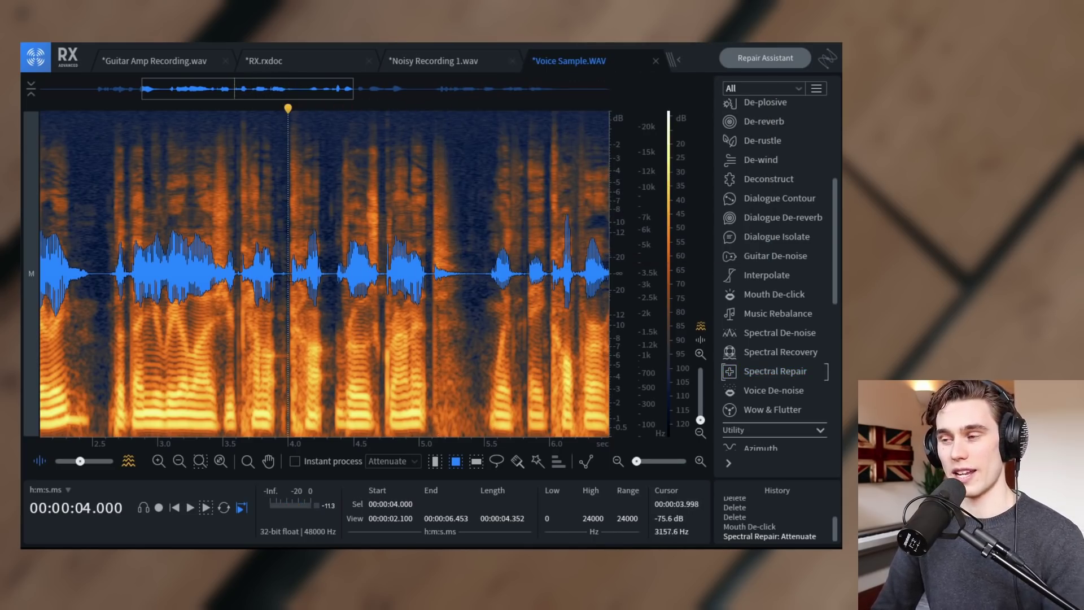
- Compare the whistle before and after repair by undoing and redoing it, then zoom out
{"action": "left_click", "coordinate": [751, 527]}
{"action": "left_click", "coordinate": [330, 279]}
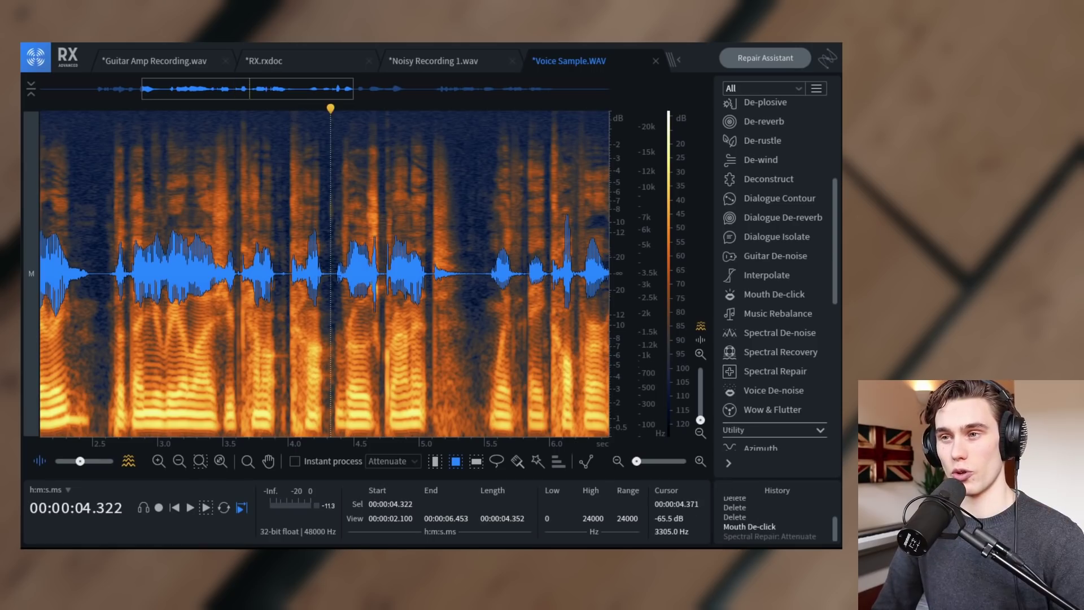
{"action": "key", "text": "space"}
{"action": "key", "text": "space"}
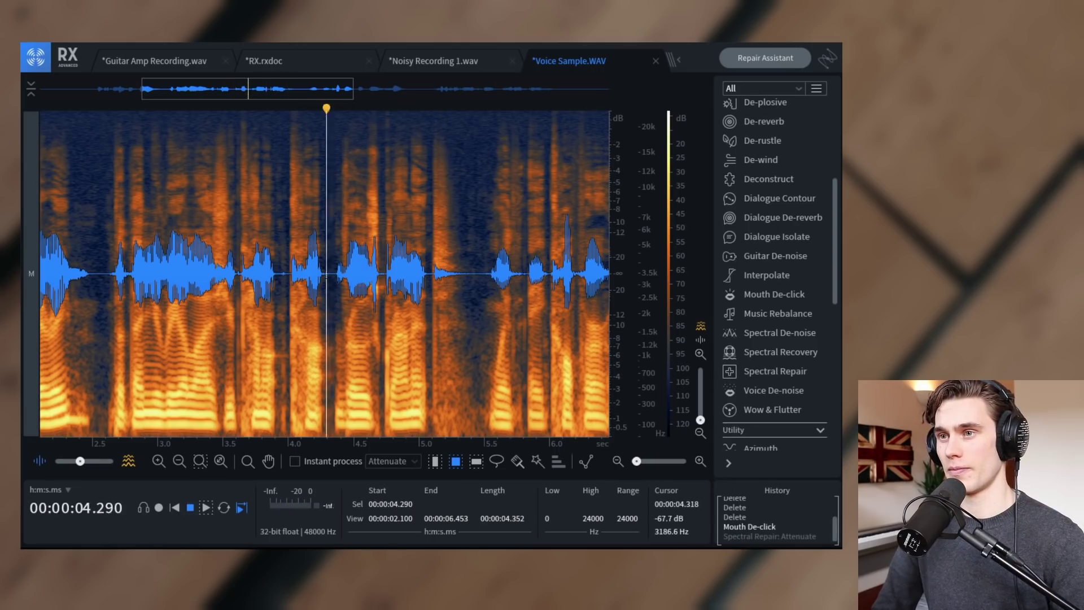
{"action": "key", "text": "ctrl+shift+z"}
{"action": "left_click", "coordinate": [329, 276]}
{"action": "key", "text": "space"}
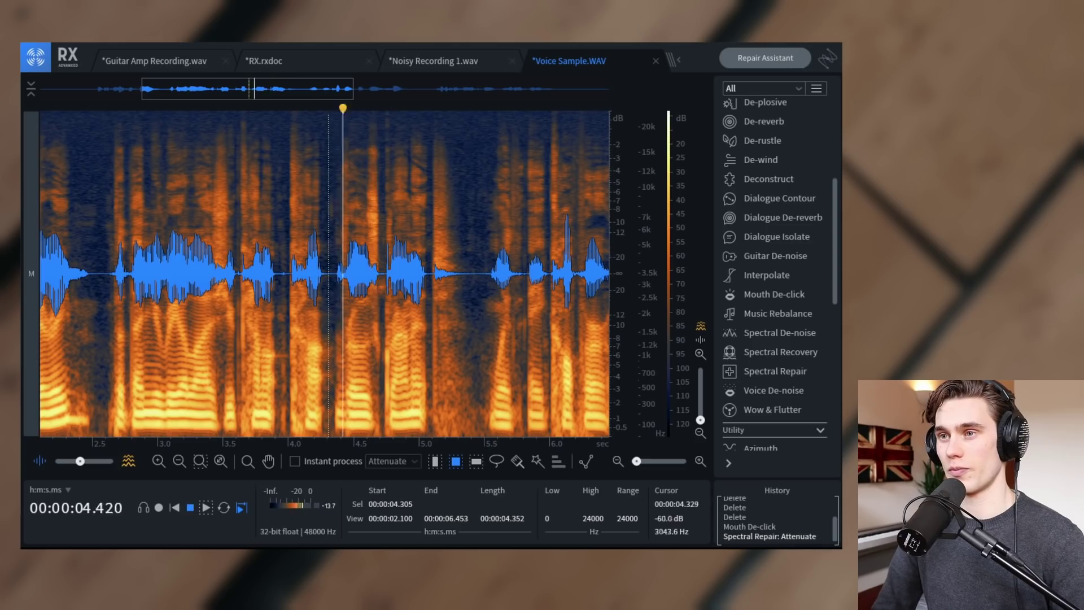
{"action": "key", "text": "space"}
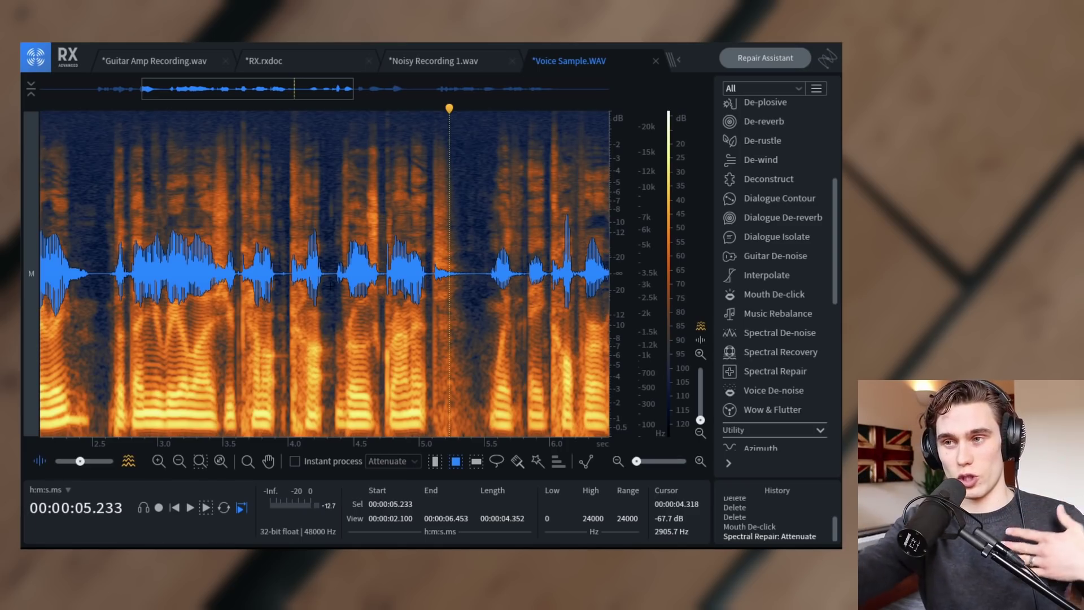
{"action": "scroll", "coordinate": [331, 285], "scroll_direction": "down", "scroll_amount": 5}
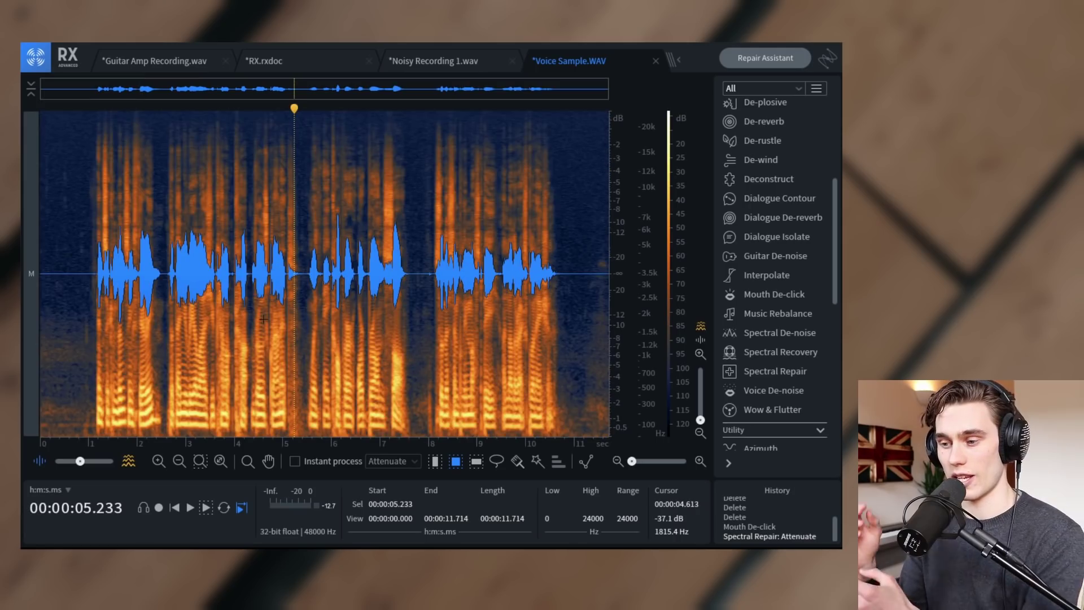